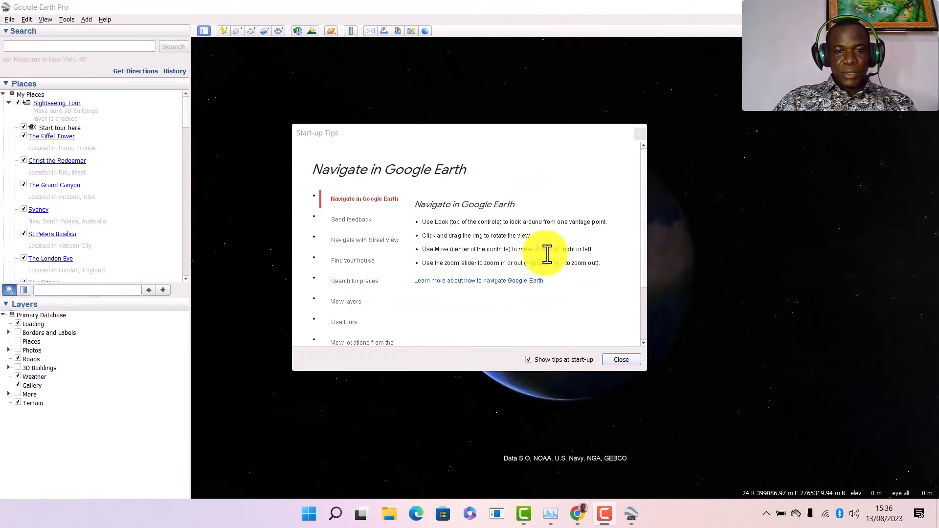
Step: Close the start-up tips and view Africa on the globe from nearer and farther distances
{"action": "left_click", "coordinate": [622, 360]}
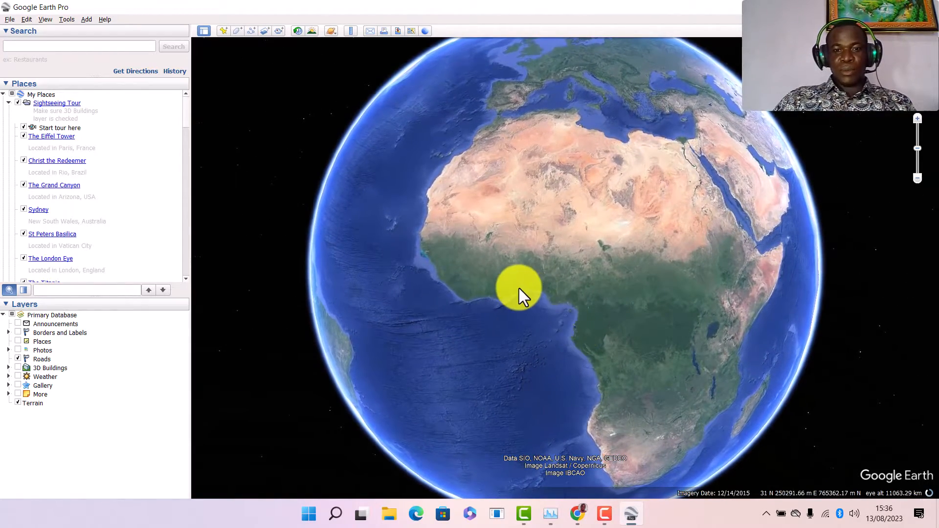
{"action": "scroll", "coordinate": [519, 289], "scroll_direction": "down", "scroll_amount": 1}
{"action": "left_click_drag", "start_coordinate": [578, 288], "coordinate": [544, 294]}
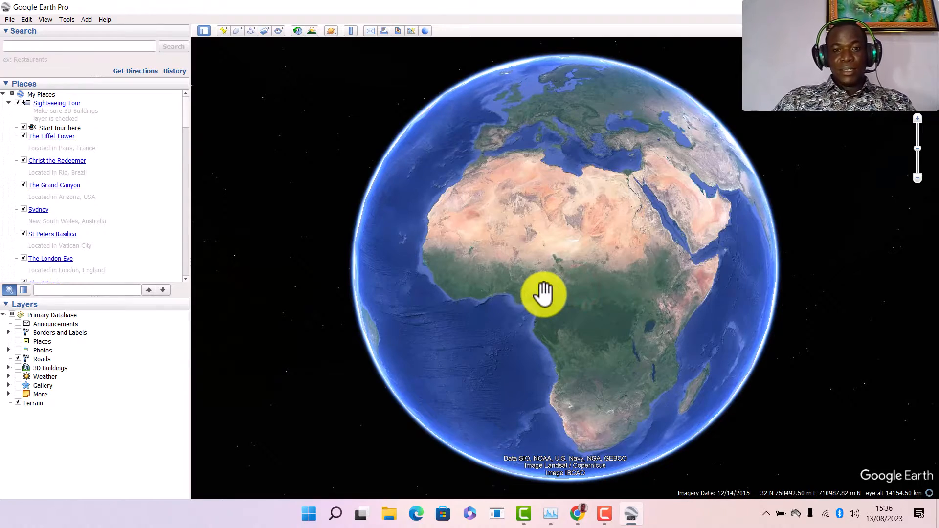
{"action": "scroll", "coordinate": [545, 295], "scroll_direction": "up", "scroll_amount": 2}
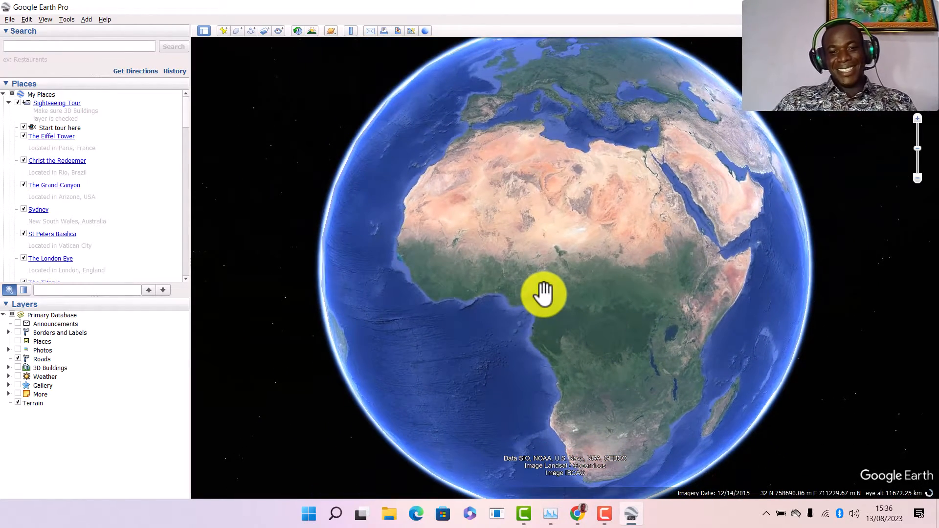
{"action": "scroll", "coordinate": [542, 294], "scroll_direction": "up", "scroll_amount": 1}
{"action": "scroll", "coordinate": [572, 283], "scroll_direction": "down", "scroll_amount": 2}
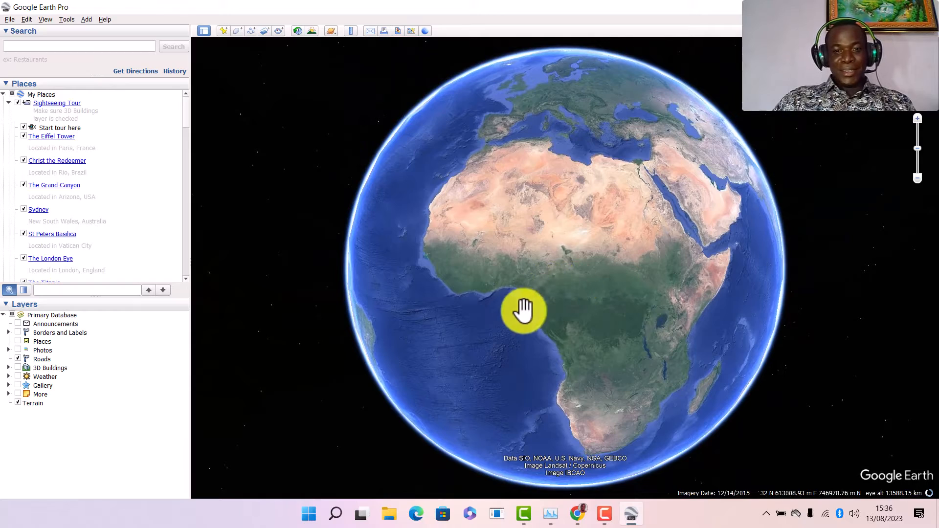
{"action": "left_click_drag", "start_coordinate": [478, 312], "coordinate": [491, 291]}
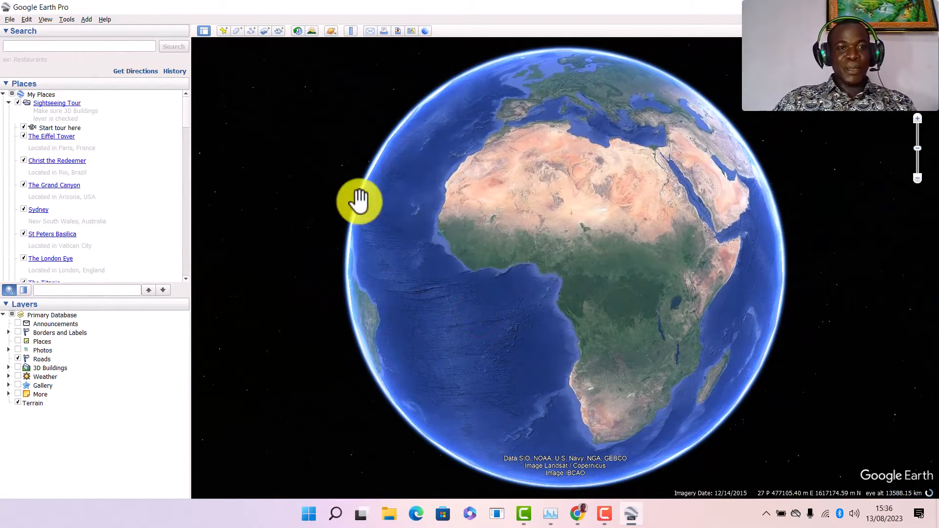
{"action": "scroll", "coordinate": [359, 202], "scroll_direction": "up", "scroll_amount": 2}
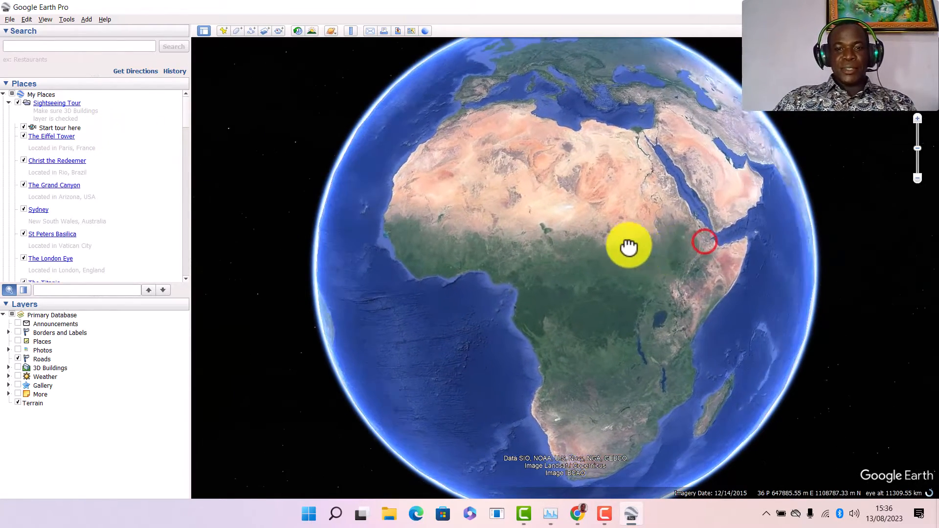
Step: Rotate the globe eastward through Asia and the Pacific to view the whole Earth, ending back at Africa
{"action": "left_click_drag", "start_coordinate": [627, 245], "coordinate": [519, 286]}
{"action": "left_click_drag", "start_coordinate": [770, 266], "coordinate": [568, 372]}
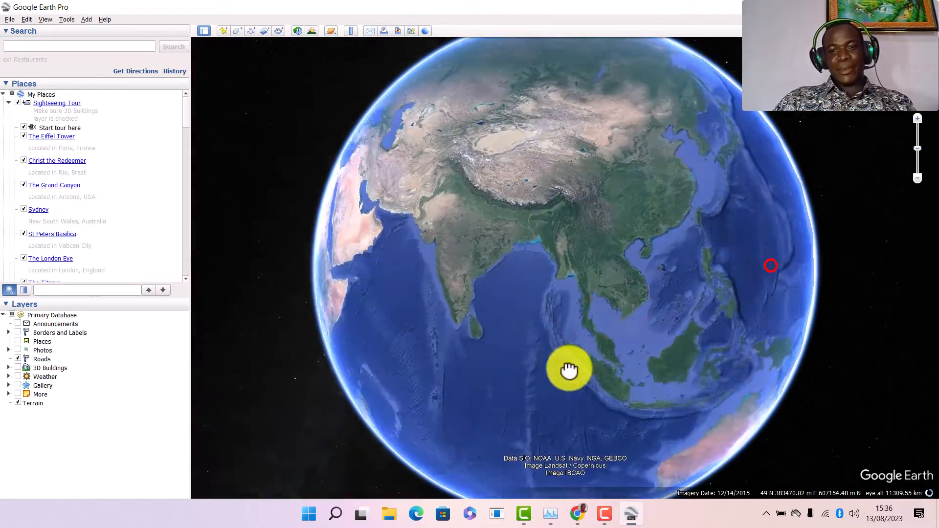
{"action": "left_click_drag", "start_coordinate": [784, 275], "coordinate": [571, 300]}
{"action": "left_click_drag", "start_coordinate": [710, 354], "coordinate": [744, 213]}
{"action": "left_click_drag", "start_coordinate": [512, 347], "coordinate": [597, 212]}
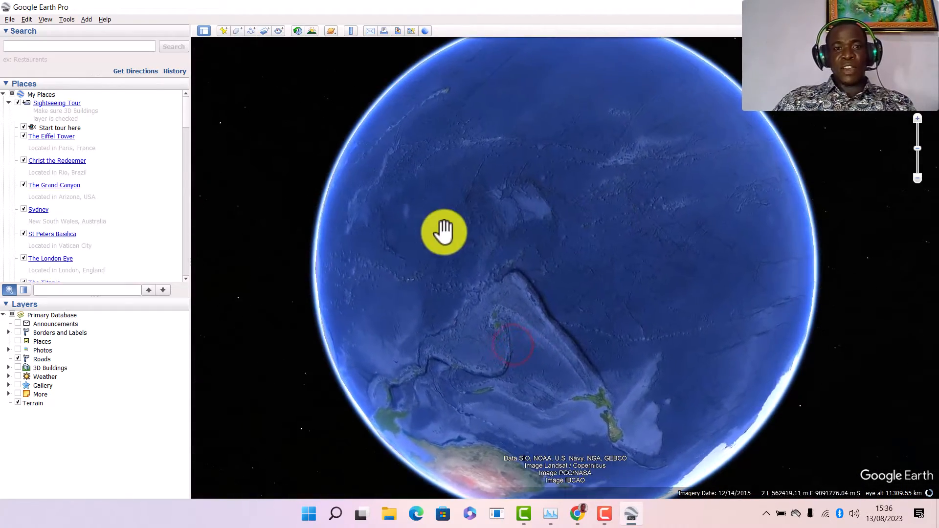
{"action": "left_click_drag", "start_coordinate": [440, 231], "coordinate": [798, 243]}
{"action": "left_click_drag", "start_coordinate": [588, 259], "coordinate": [768, 277]}
{"action": "left_click_drag", "start_coordinate": [459, 258], "coordinate": [786, 275]}
{"action": "left_click_drag", "start_coordinate": [553, 302], "coordinate": [685, 294]}
{"action": "left_click_drag", "start_coordinate": [493, 169], "coordinate": [448, 233]}
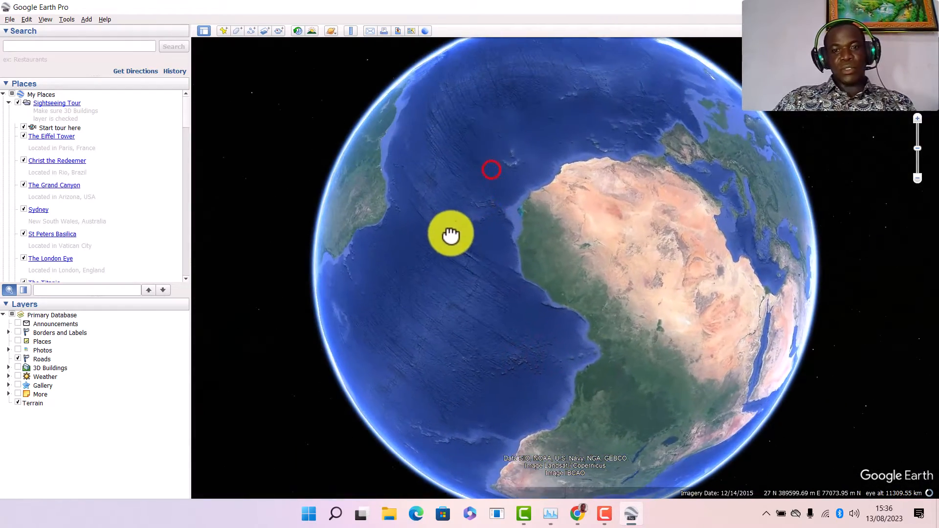
{"action": "left_click_drag", "start_coordinate": [761, 355], "coordinate": [729, 241]}
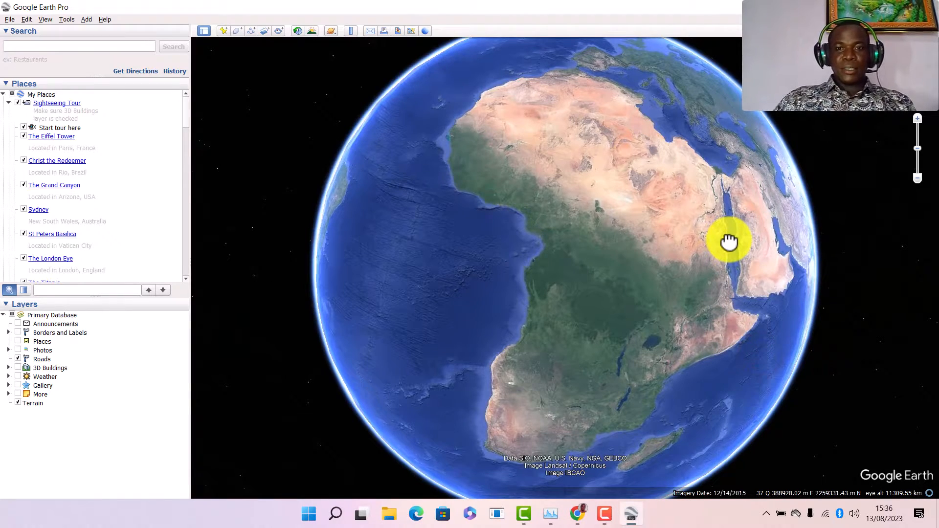
Step: Examine the South Atlantic and South America, and continue around the globe across the Pacific and Asia to Africa
{"action": "scroll", "coordinate": [640, 335], "scroll_direction": "up", "scroll_amount": 3}
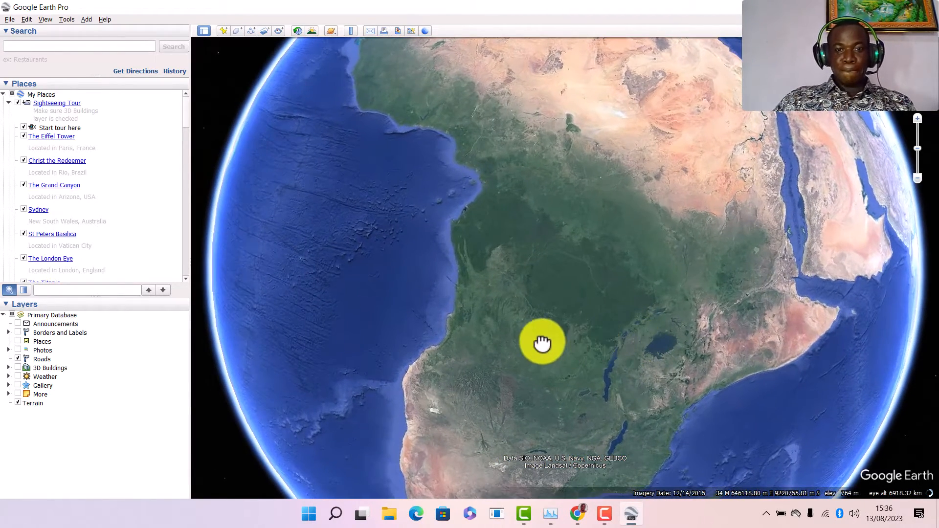
{"action": "left_click_drag", "start_coordinate": [538, 345], "coordinate": [715, 311]}
{"action": "left_click_drag", "start_coordinate": [552, 239], "coordinate": [744, 283]}
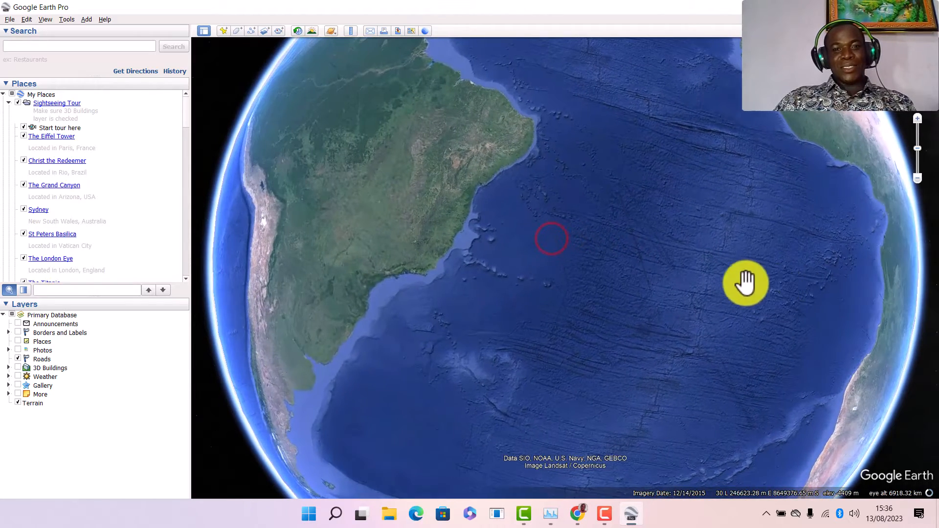
{"action": "scroll", "coordinate": [602, 264], "scroll_direction": "down", "scroll_amount": 3}
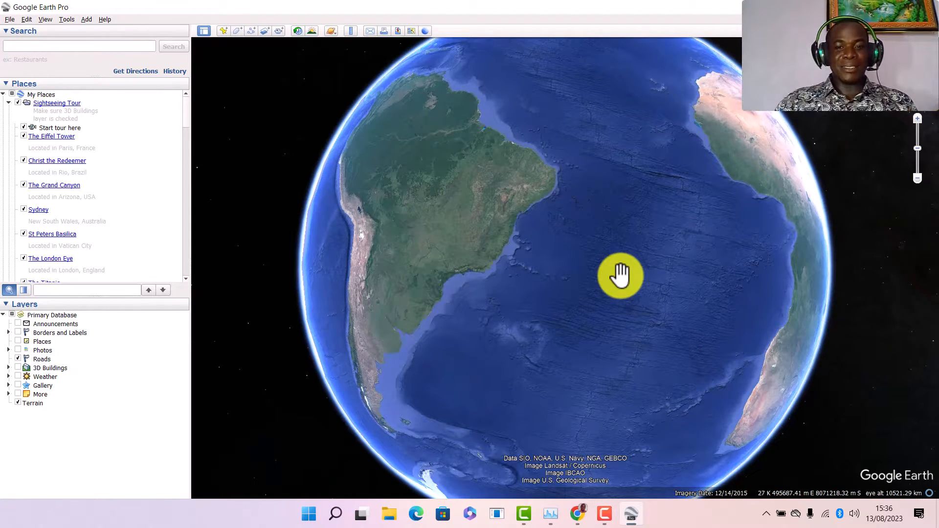
{"action": "scroll", "coordinate": [621, 276], "scroll_direction": "down", "scroll_amount": 3}
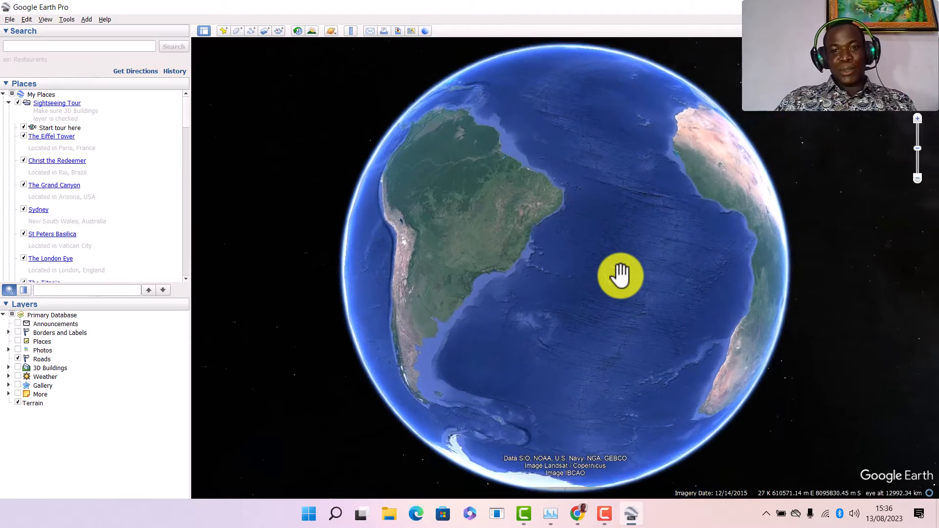
{"action": "scroll", "coordinate": [620, 276], "scroll_direction": "up", "scroll_amount": 2}
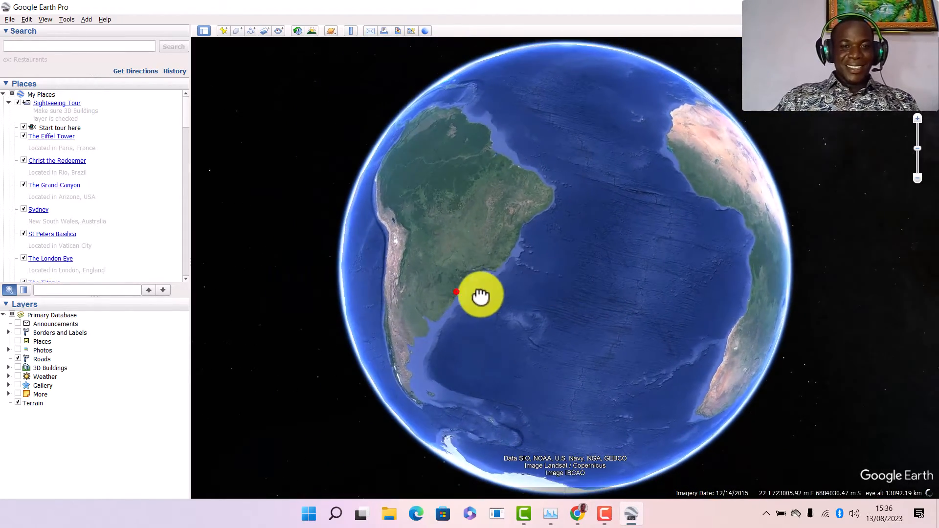
{"action": "left_click_drag", "start_coordinate": [456, 292], "coordinate": [739, 301]}
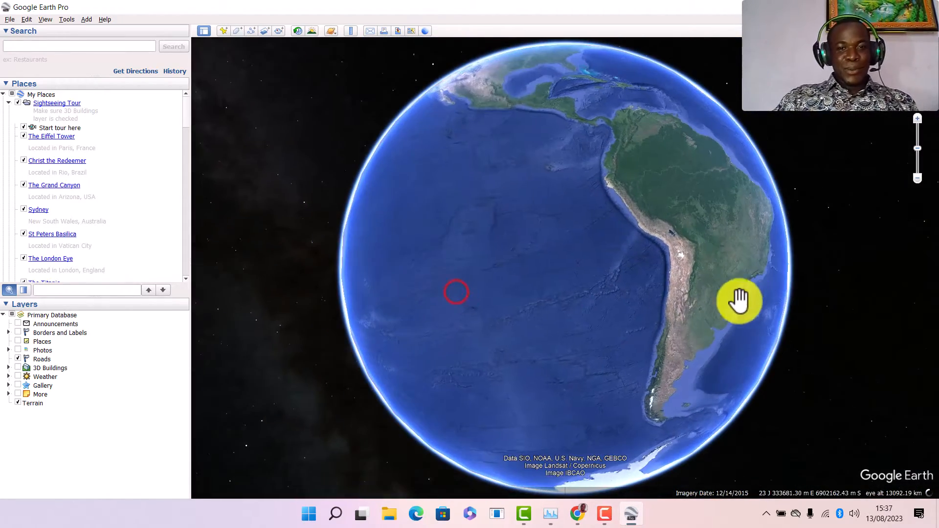
{"action": "left_click_drag", "start_coordinate": [442, 241], "coordinate": [765, 274]}
{"action": "left_click_drag", "start_coordinate": [419, 255], "coordinate": [787, 289]}
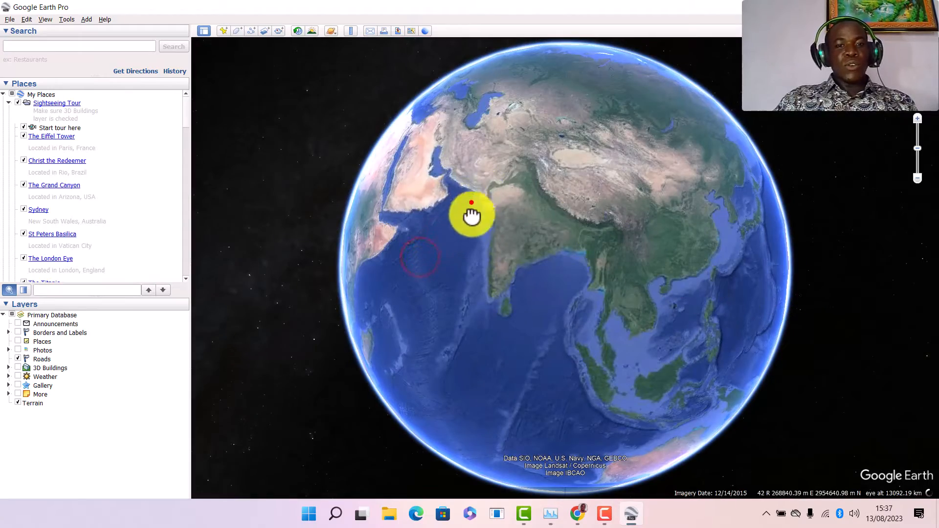
{"action": "left_click_drag", "start_coordinate": [471, 202], "coordinate": [719, 220]}
{"action": "left_click_drag", "start_coordinate": [756, 346], "coordinate": [799, 223]}
{"action": "left_click_drag", "start_coordinate": [570, 197], "coordinate": [625, 292]}
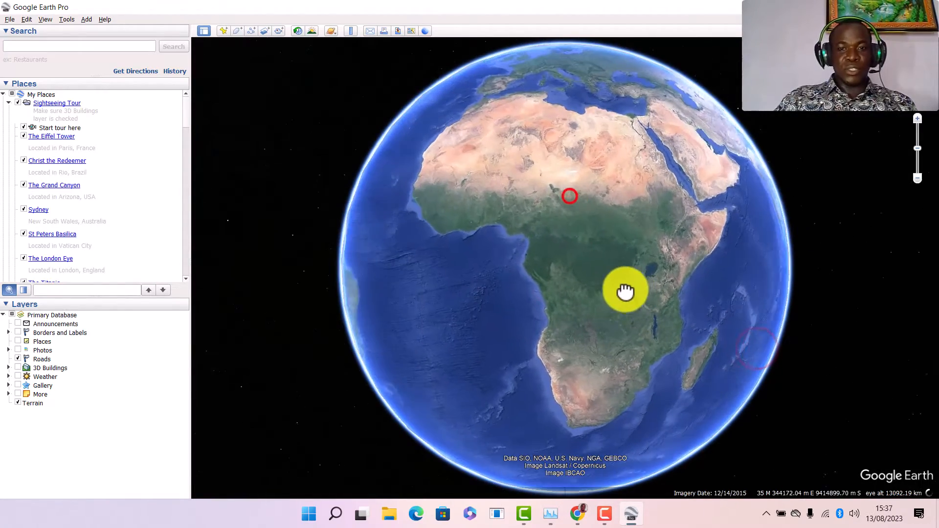
Step: Focus on West Africa and search for "lagos"
{"action": "scroll", "coordinate": [582, 250], "scroll_direction": "up", "scroll_amount": 3}
{"action": "left_click_drag", "start_coordinate": [527, 176], "coordinate": [595, 240]}
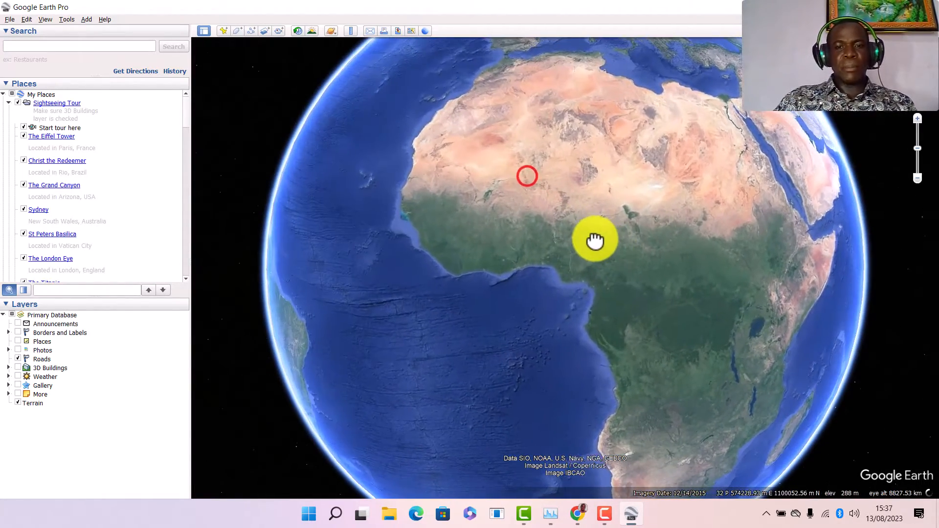
{"action": "scroll", "coordinate": [584, 243], "scroll_direction": "up", "scroll_amount": 3}
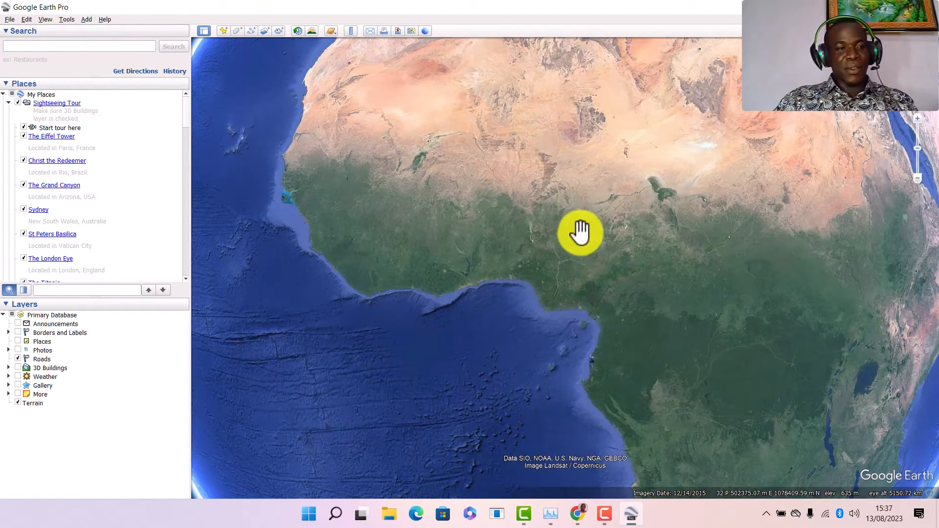
{"action": "scroll", "coordinate": [580, 261], "scroll_direction": "up", "scroll_amount": 2}
{"action": "scroll", "coordinate": [580, 261], "scroll_direction": "up", "scroll_amount": 1}
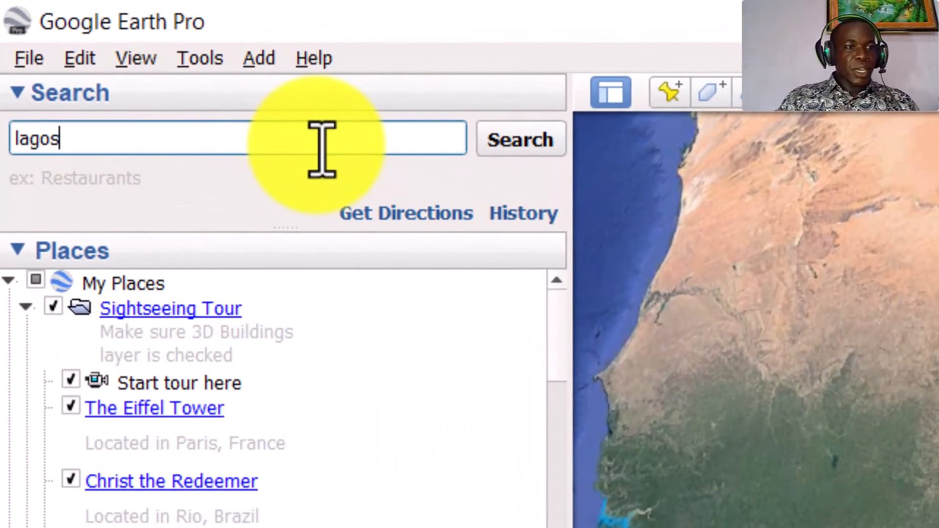
{"action": "key", "text": "Return"}
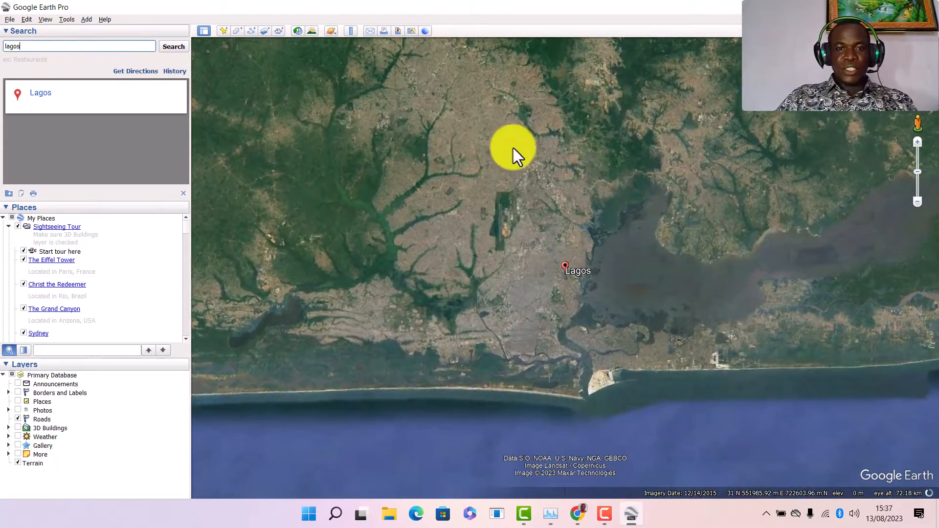
Step: Examine Lagos from the whole city and its coastline down to the streets around the Lagos marker
{"action": "scroll", "coordinate": [566, 295], "scroll_direction": "up", "scroll_amount": 3}
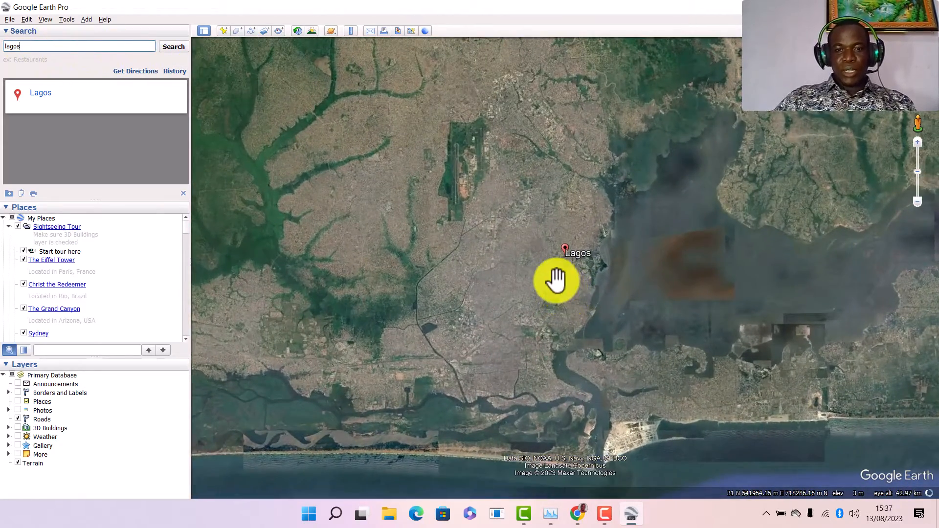
{"action": "scroll", "coordinate": [565, 294], "scroll_direction": "down", "scroll_amount": 3}
{"action": "scroll", "coordinate": [607, 374], "scroll_direction": "down", "scroll_amount": 3}
{"action": "mouse_move", "coordinate": [632, 400]}
{"action": "left_mouse_down"}
{"action": "mouse_move", "coordinate": [615, 203]}
{"action": "mouse_move", "coordinate": [627, 360]}
{"action": "mouse_move", "coordinate": [617, 392]}
{"action": "left_mouse_up"}
{"action": "scroll", "coordinate": [571, 364], "scroll_direction": "up", "scroll_amount": 5}
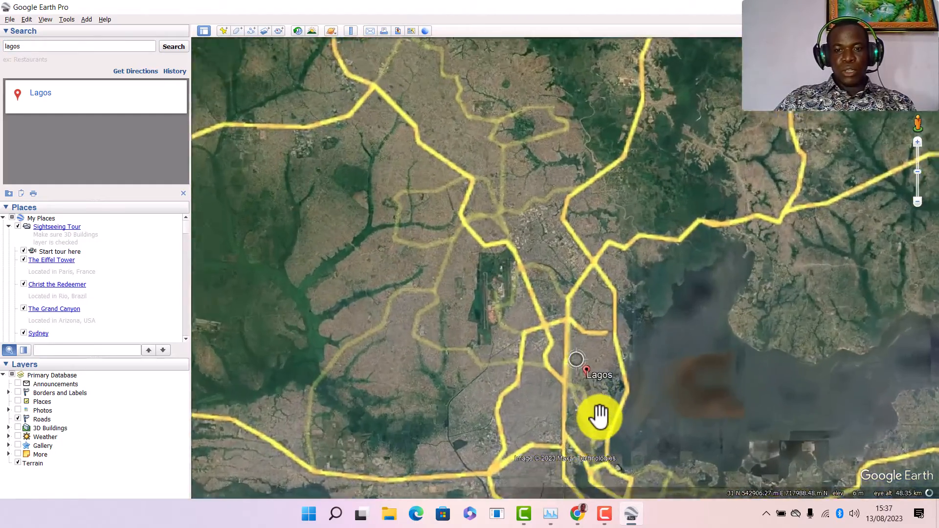
{"action": "scroll", "coordinate": [595, 396], "scroll_direction": "up", "scroll_amount": 4}
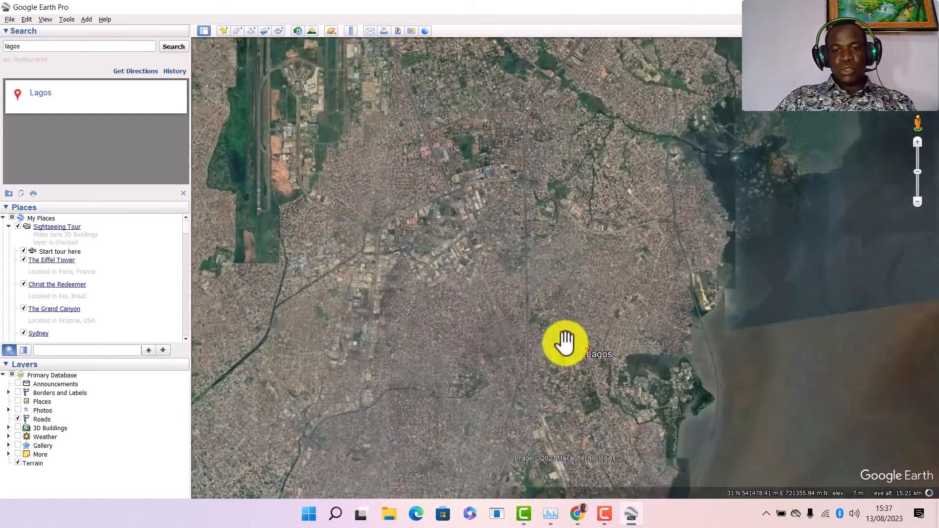
{"action": "scroll", "coordinate": [566, 342], "scroll_direction": "up", "scroll_amount": 2}
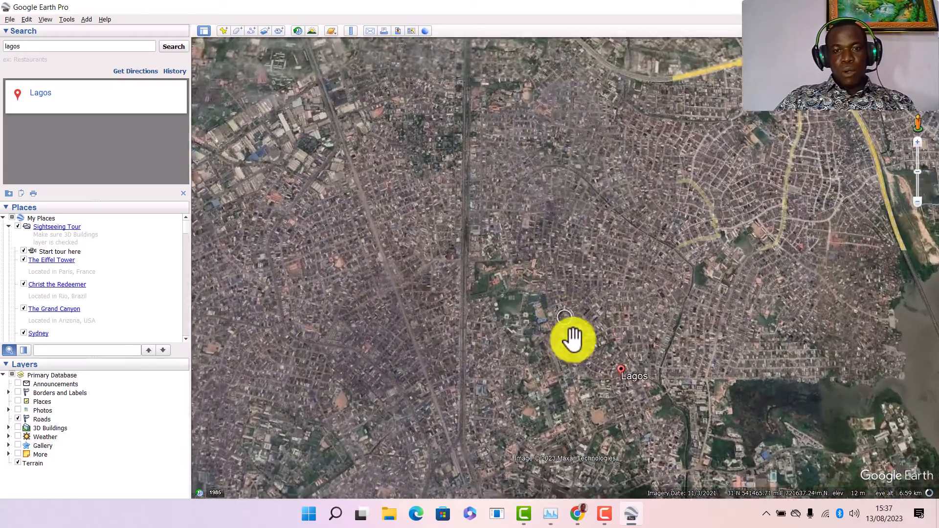
{"action": "scroll", "coordinate": [582, 379], "scroll_direction": "up", "scroll_amount": 3}
{"action": "left_click_drag", "start_coordinate": [583, 380], "coordinate": [530, 235]}
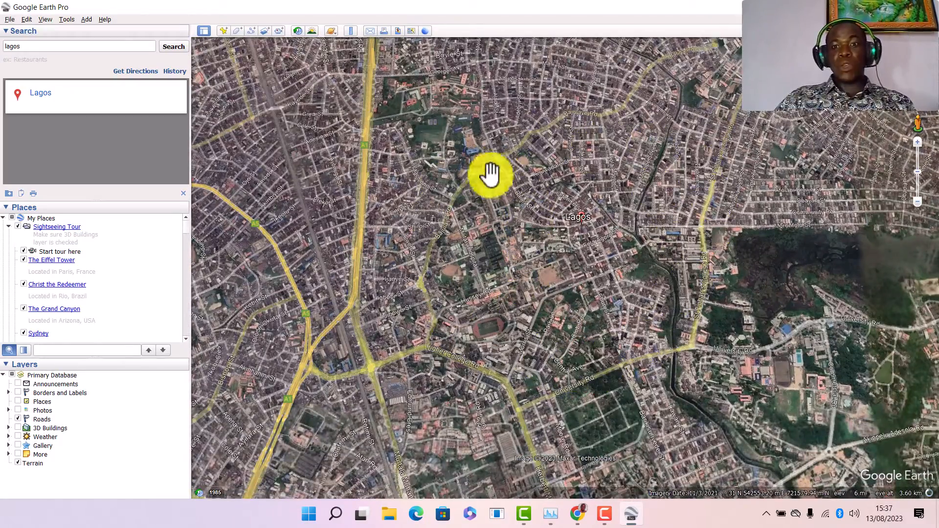
{"action": "mouse_move", "coordinate": [600, 336]}
{"action": "left_mouse_down"}
{"action": "mouse_move", "coordinate": [545, 195]}
{"action": "mouse_move", "coordinate": [583, 269]}
{"action": "mouse_move", "coordinate": [601, 342]}
{"action": "left_mouse_up"}
{"action": "left_click_drag", "start_coordinate": [560, 197], "coordinate": [599, 337]}
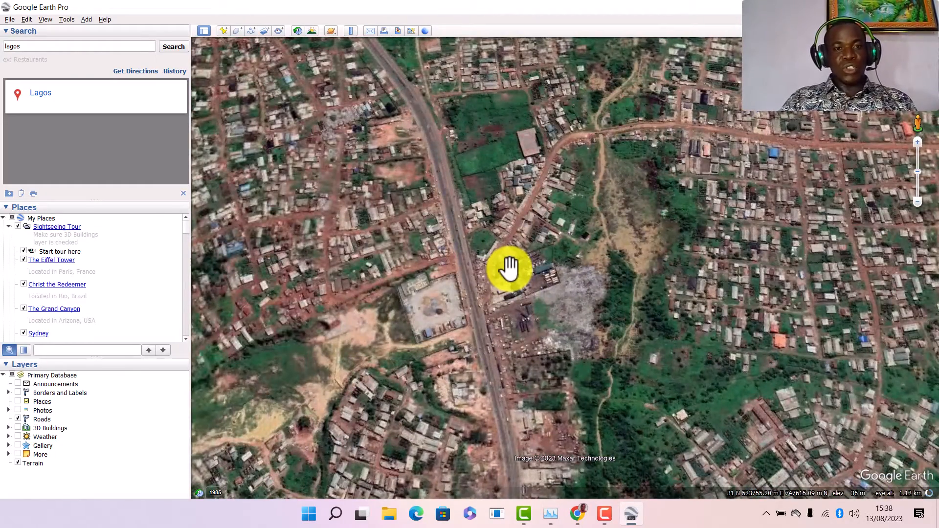
Step: Examine the highway northward from the road junction through the surrounding built-up neighbourhoods
{"action": "scroll", "coordinate": [509, 268], "scroll_direction": "down", "scroll_amount": 3}
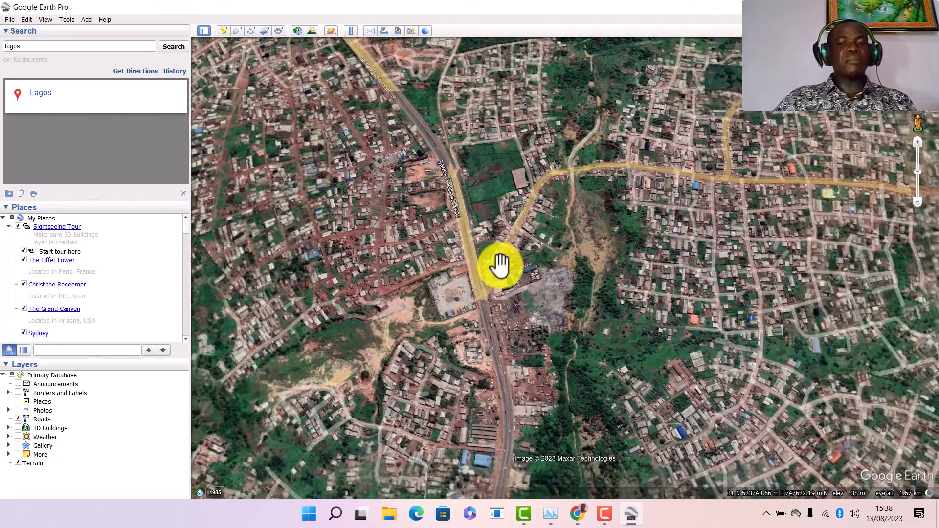
{"action": "scroll", "coordinate": [499, 223], "scroll_direction": "up", "scroll_amount": 2}
{"action": "scroll", "coordinate": [499, 222], "scroll_direction": "down", "scroll_amount": 2}
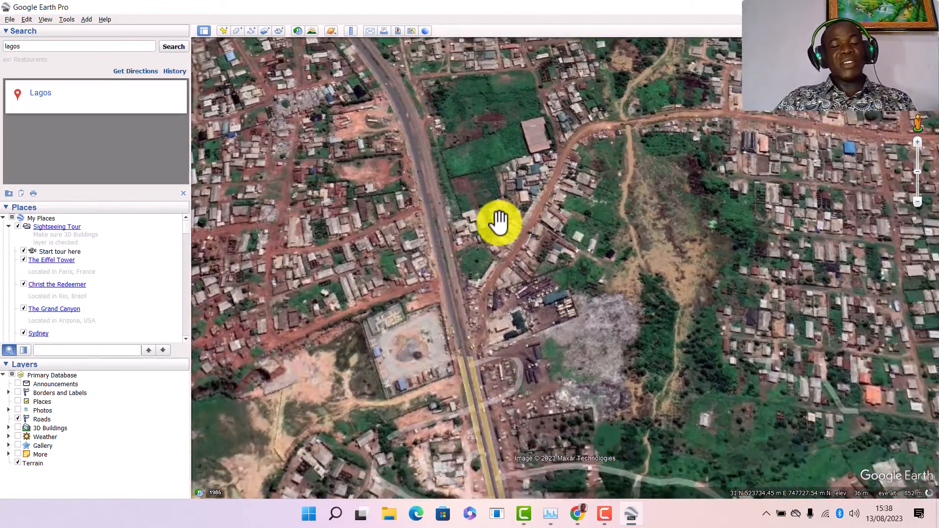
{"action": "left_click_drag", "start_coordinate": [497, 195], "coordinate": [547, 315]}
{"action": "left_click_drag", "start_coordinate": [440, 180], "coordinate": [533, 309]}
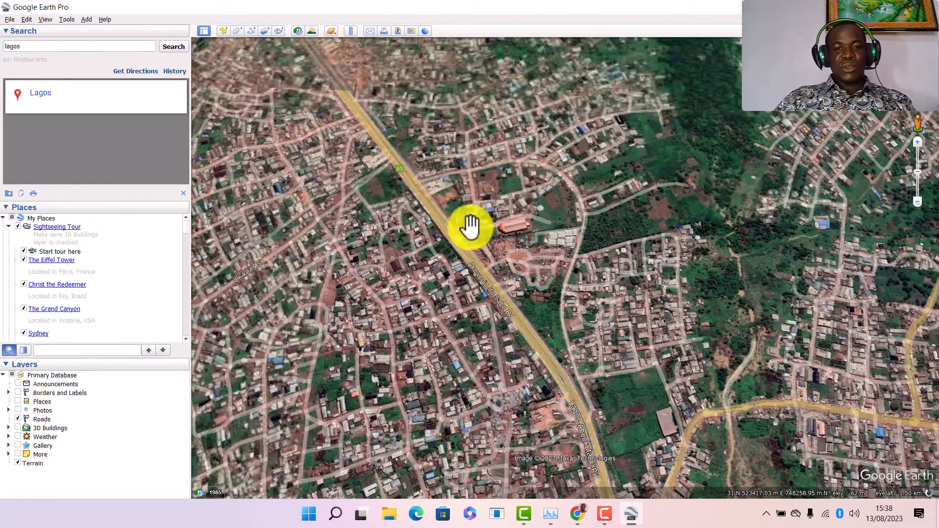
{"action": "left_click_drag", "start_coordinate": [418, 184], "coordinate": [490, 297]}
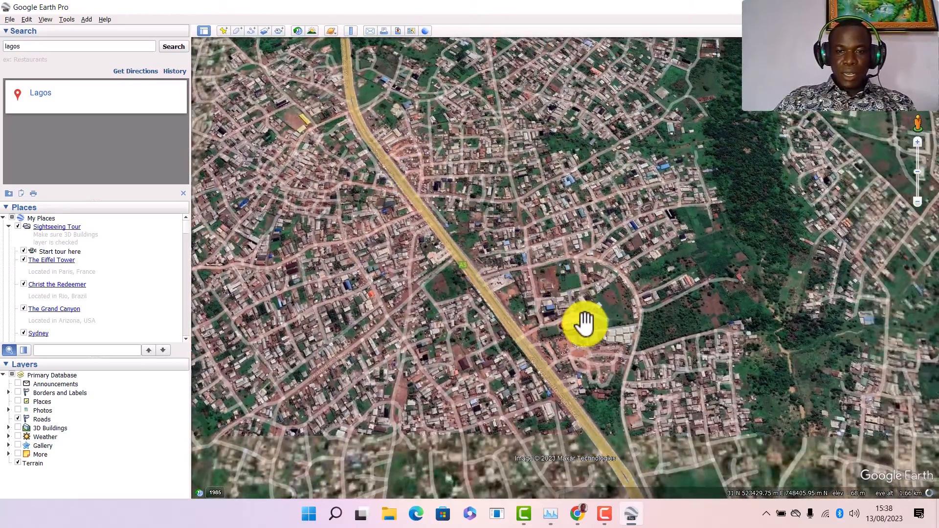
{"action": "left_click_drag", "start_coordinate": [583, 321], "coordinate": [487, 240]}
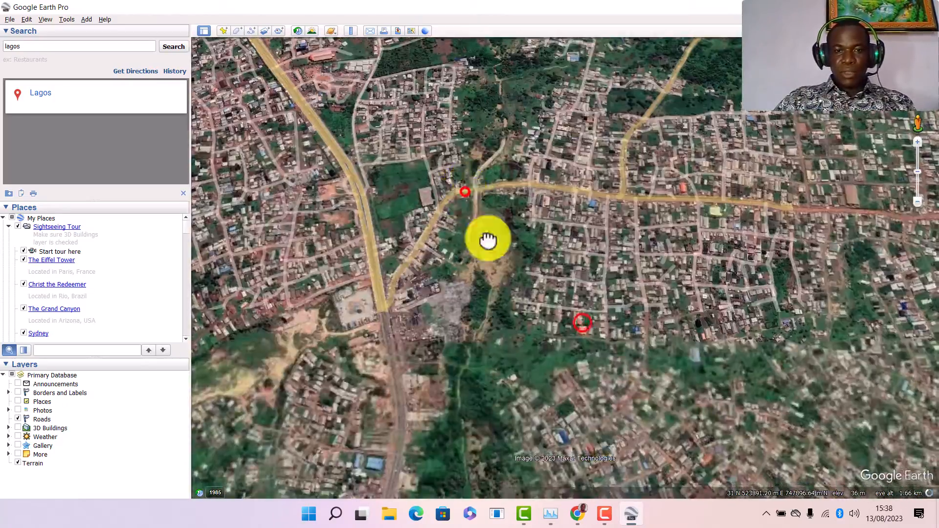
{"action": "left_click_drag", "start_coordinate": [466, 192], "coordinate": [591, 369]}
{"action": "left_click_drag", "start_coordinate": [566, 181], "coordinate": [749, 453]}
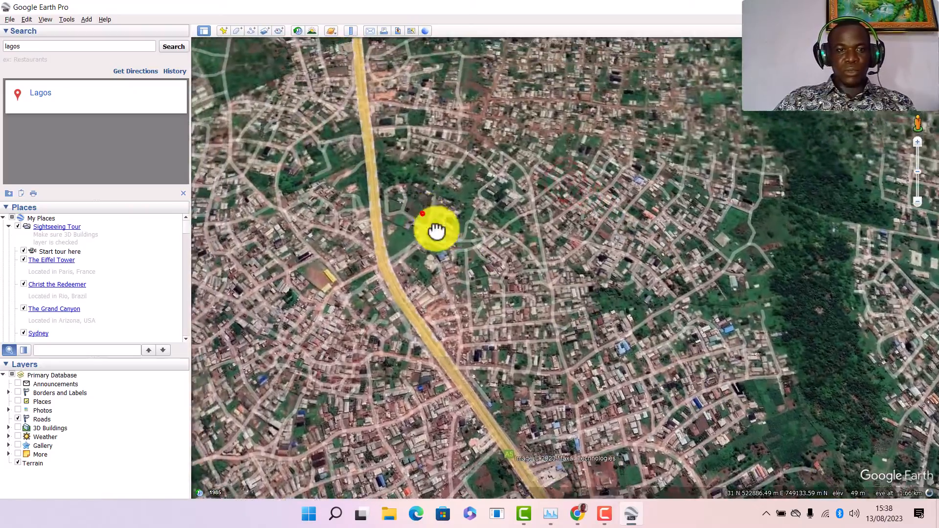
{"action": "left_click_drag", "start_coordinate": [437, 230], "coordinate": [440, 172]}
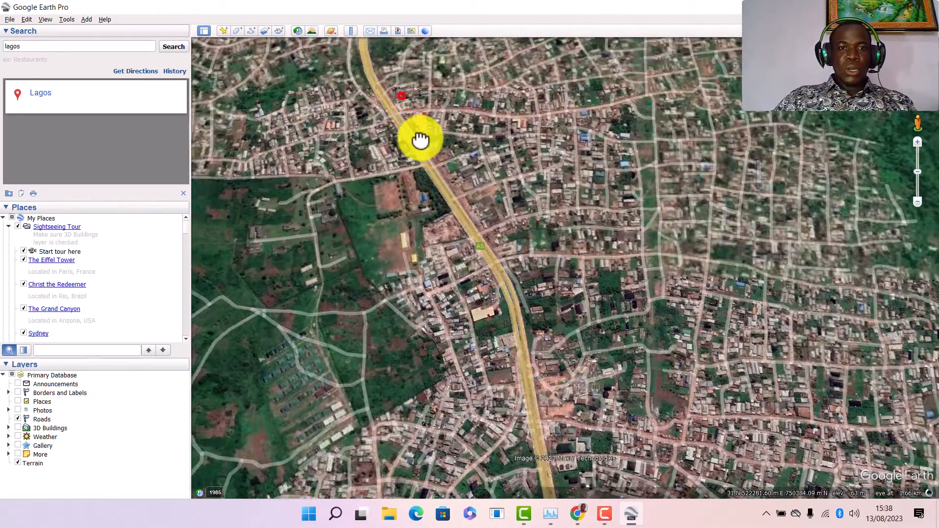
{"action": "left_click_drag", "start_coordinate": [419, 138], "coordinate": [472, 225]}
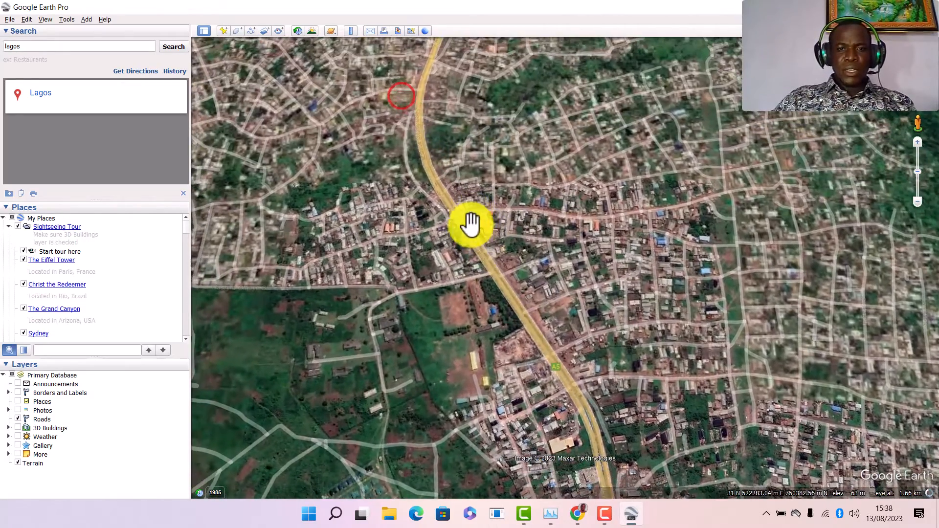
Step: Turn off the Roads layer over the highway stretch beside the orange-roofed building
{"action": "scroll", "coordinate": [444, 186], "scroll_direction": "up", "scroll_amount": 3}
{"action": "scroll", "coordinate": [471, 203], "scroll_direction": "up", "scroll_amount": 3}
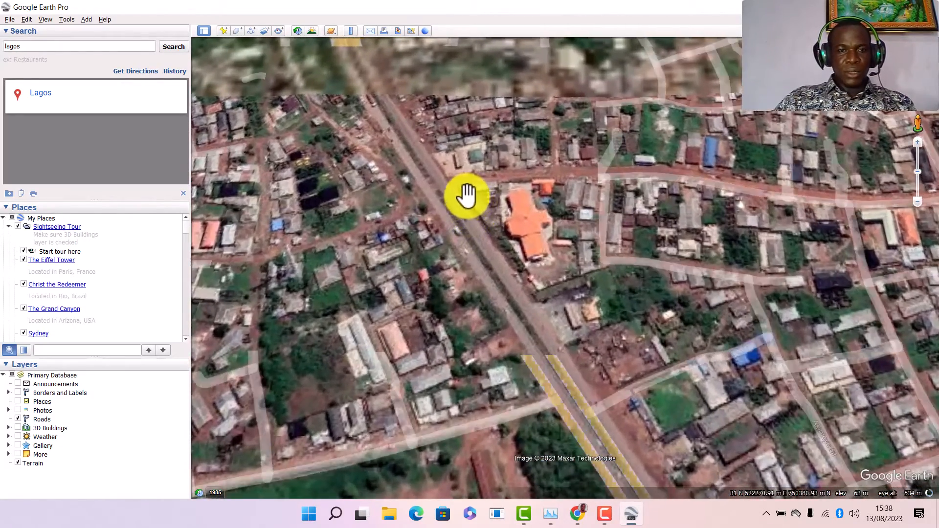
{"action": "left_click", "coordinate": [18, 420]}
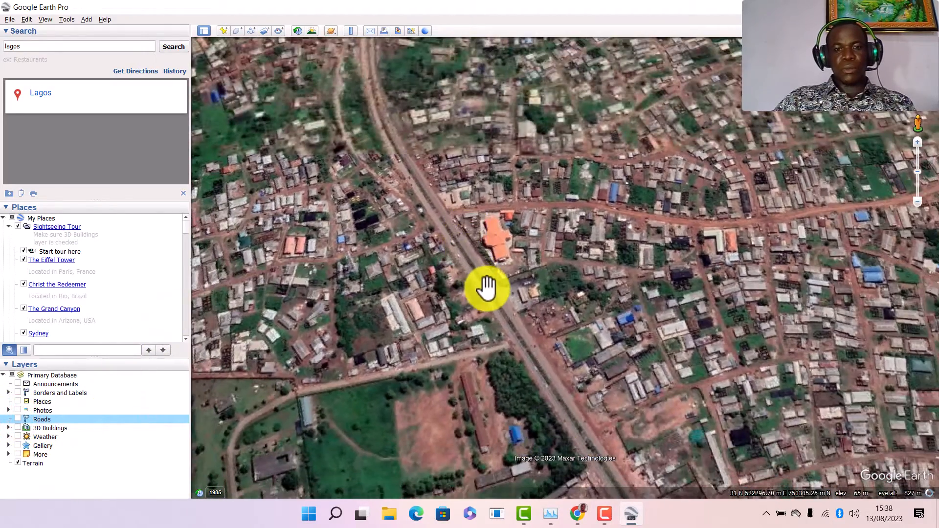
Step: Examine the dual carriageway and its median near the orange-roofed building and the side-road junction
{"action": "left_click_drag", "start_coordinate": [468, 215], "coordinate": [510, 278]}
{"action": "scroll", "coordinate": [470, 253], "scroll_direction": "up", "scroll_amount": 2}
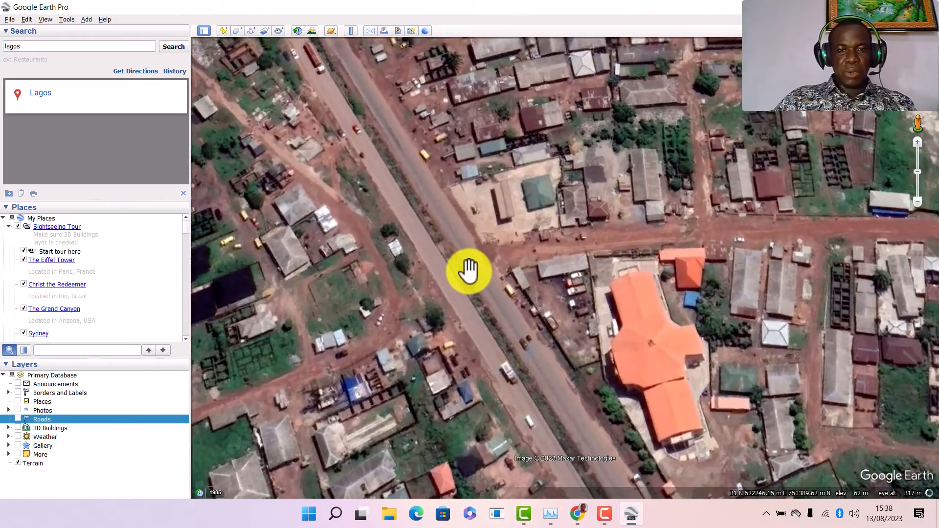
{"action": "left_click_drag", "start_coordinate": [468, 271], "coordinate": [518, 315]}
{"action": "scroll", "coordinate": [520, 319], "scroll_direction": "up", "scroll_amount": 1}
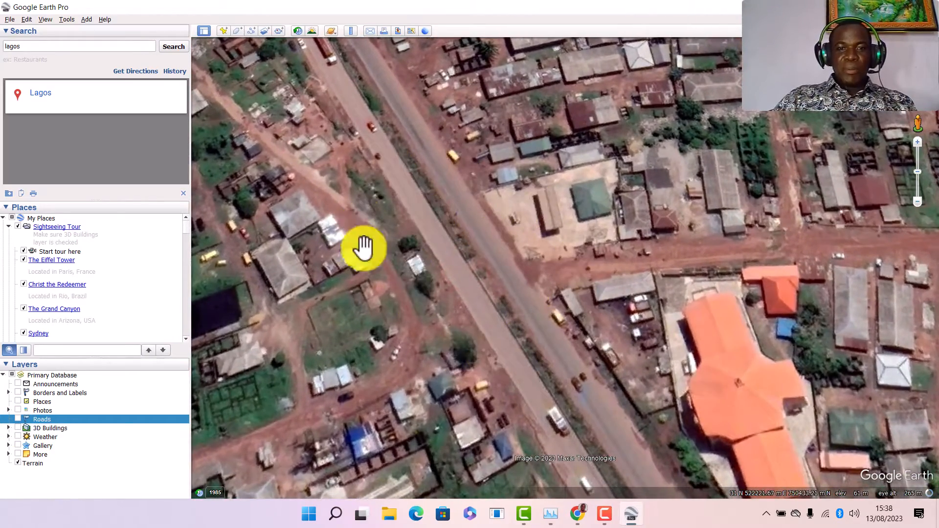
{"action": "scroll", "coordinate": [556, 350], "scroll_direction": "down", "scroll_amount": 2}
{"action": "scroll", "coordinate": [563, 317], "scroll_direction": "down", "scroll_amount": 1}
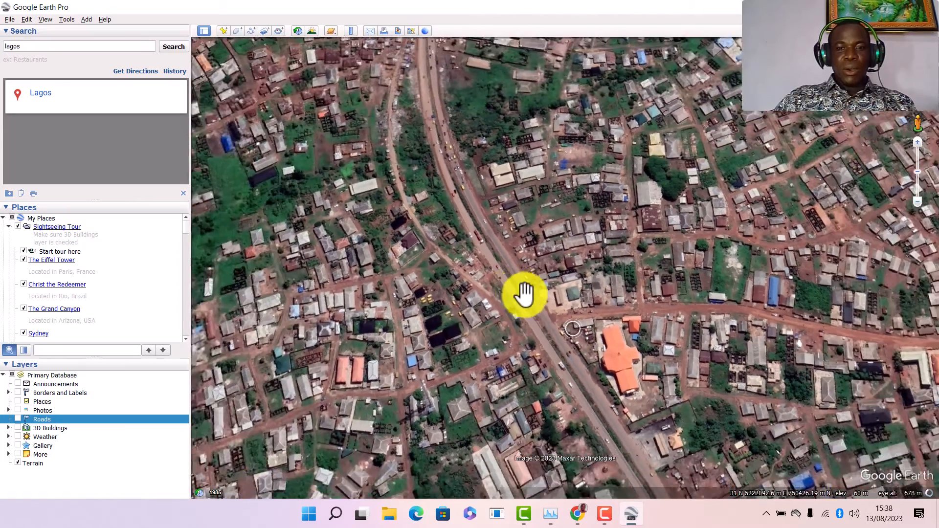
{"action": "scroll", "coordinate": [528, 304], "scroll_direction": "up", "scroll_amount": 1}
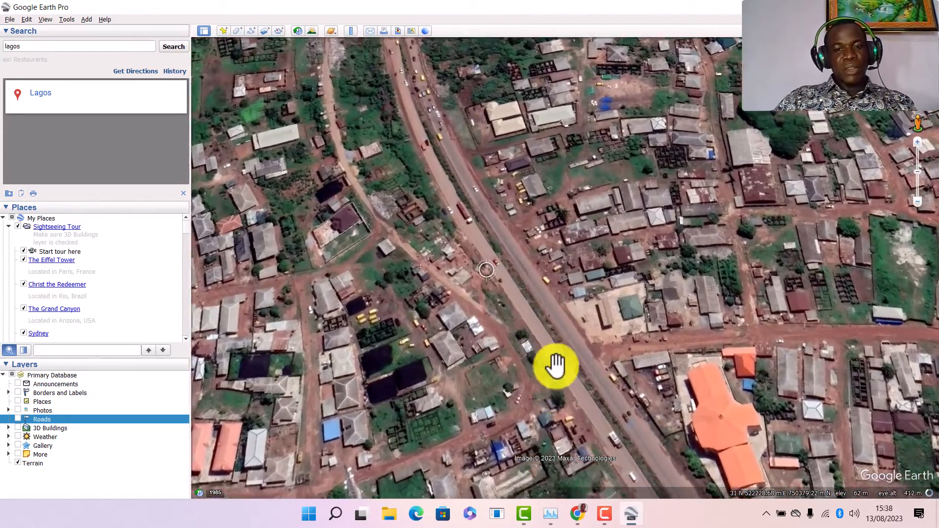
{"action": "double_click", "coordinate": [562, 328]}
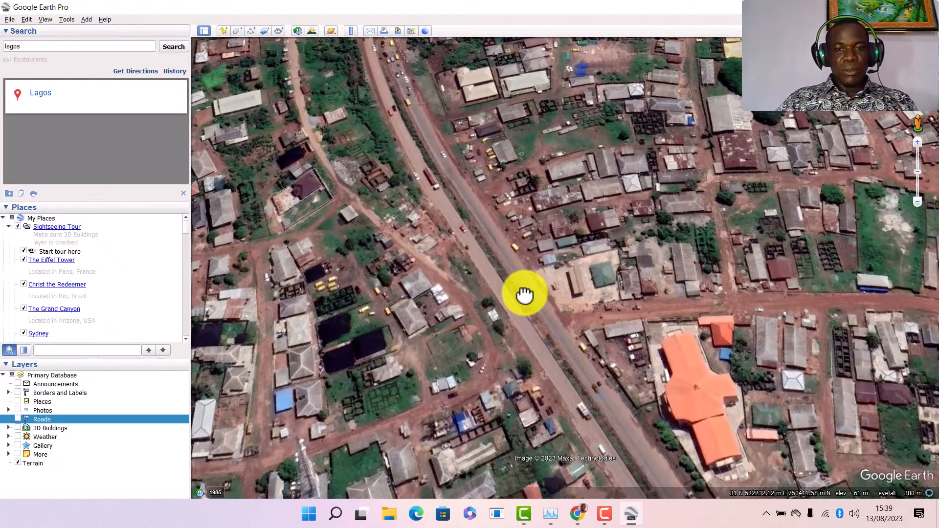
{"action": "left_click_drag", "start_coordinate": [556, 351], "coordinate": [535, 288]}
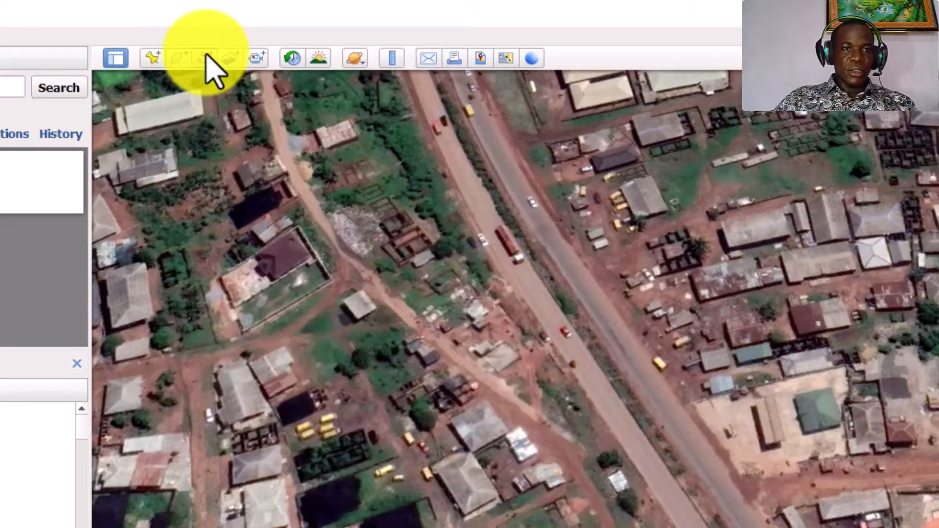
Step: Start a new path named "Centerline" and move its dialog clear of the highway
{"action": "left_click", "coordinate": [204, 58]}
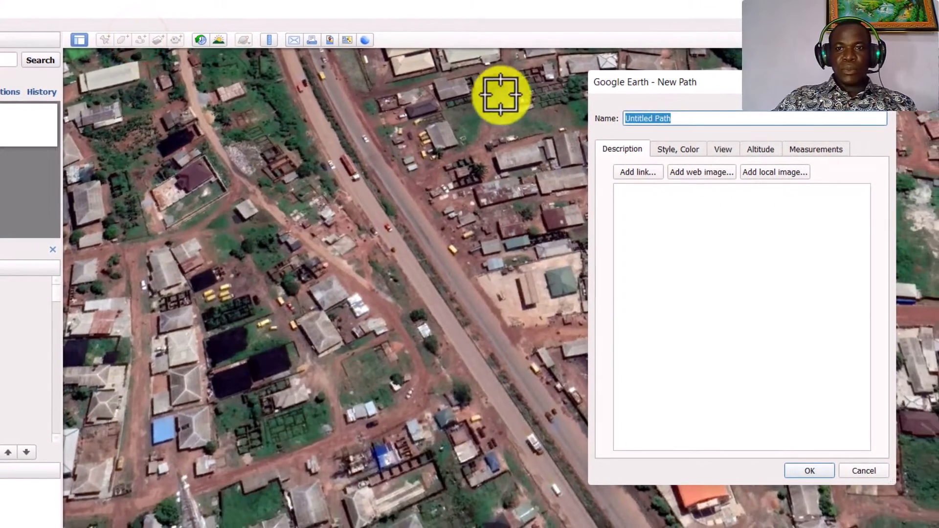
{"action": "left_click_drag", "start_coordinate": [652, 83], "coordinate": [214, 142]}
{"action": "left_click_drag", "start_coordinate": [283, 143], "coordinate": [370, 157]}
{"action": "left_click_drag", "start_coordinate": [388, 132], "coordinate": [319, 130]}
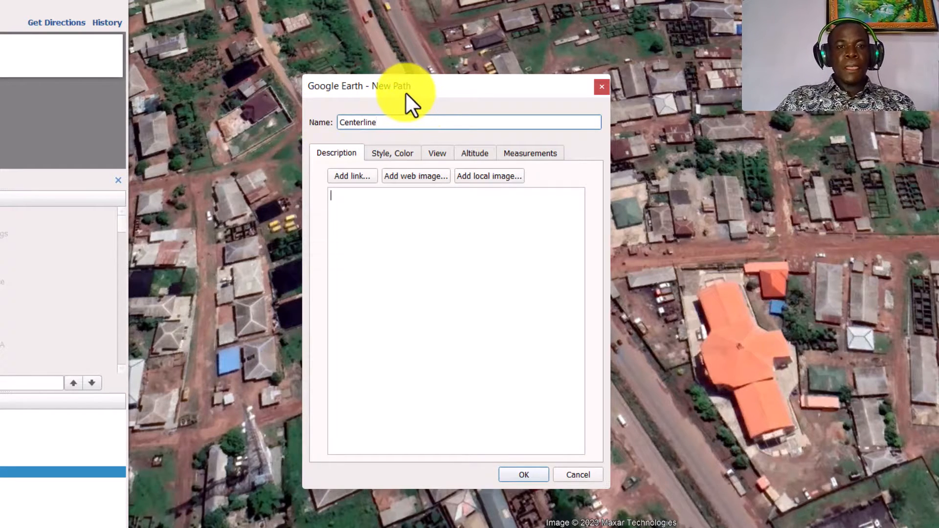
{"action": "left_click_drag", "start_coordinate": [431, 88], "coordinate": [50, 121]}
{"action": "scroll", "coordinate": [421, 77], "scroll_direction": "up", "scroll_amount": 3}
{"action": "left_click", "coordinate": [499, 265]}
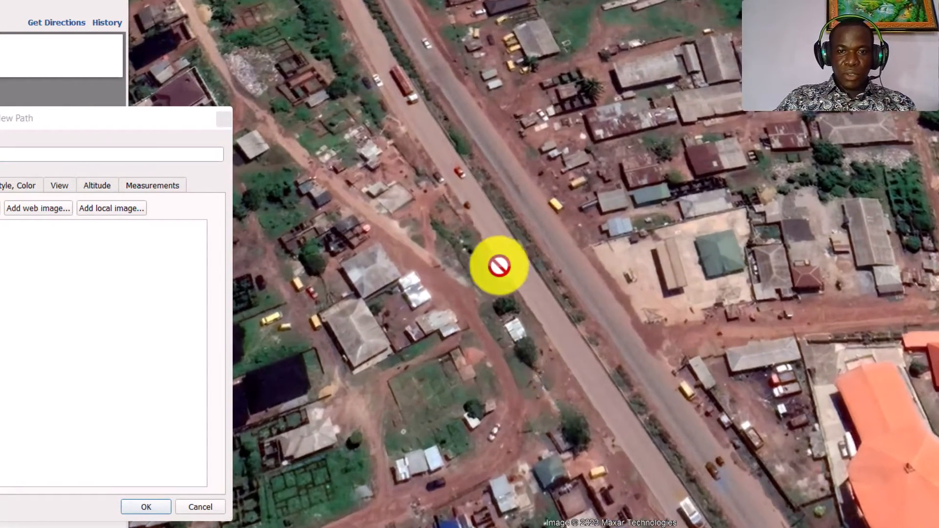
{"action": "scroll", "coordinate": [457, 300], "scroll_direction": "down", "scroll_amount": 3}
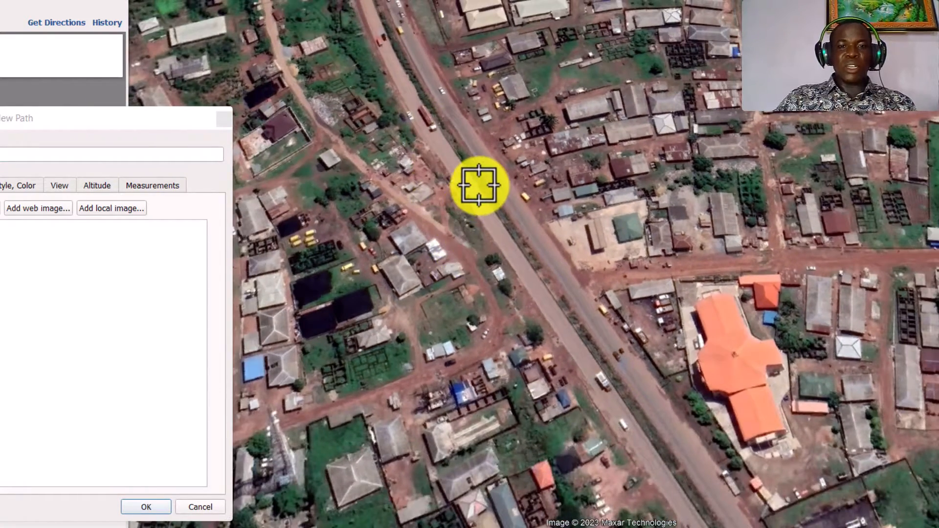
{"action": "left_click_drag", "start_coordinate": [487, 168], "coordinate": [469, 268]}
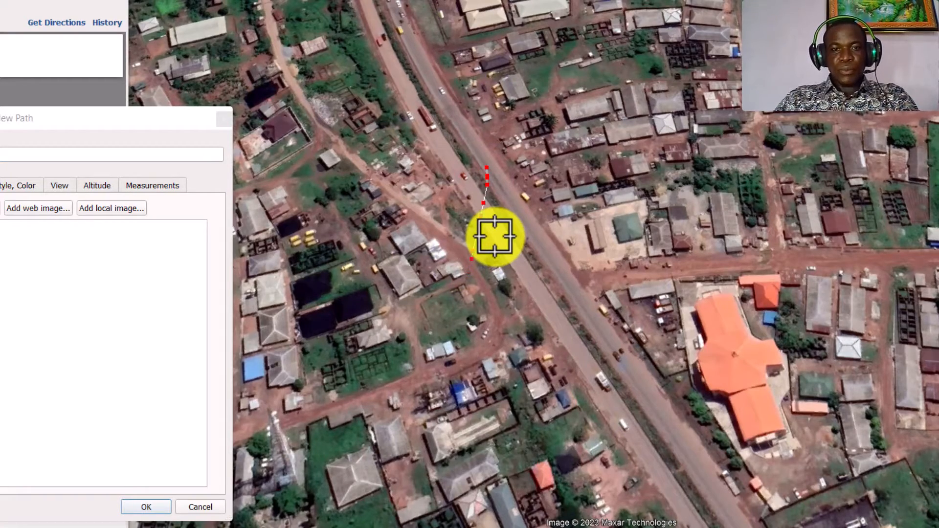
{"action": "scroll", "coordinate": [602, 379], "scroll_direction": "down", "scroll_amount": 3}
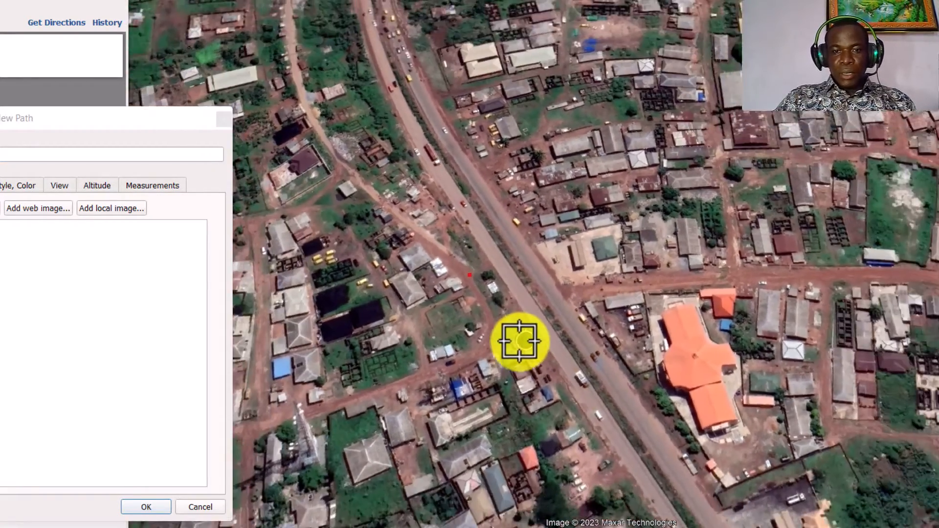
{"action": "scroll", "coordinate": [588, 410], "scroll_direction": "up", "scroll_amount": 3}
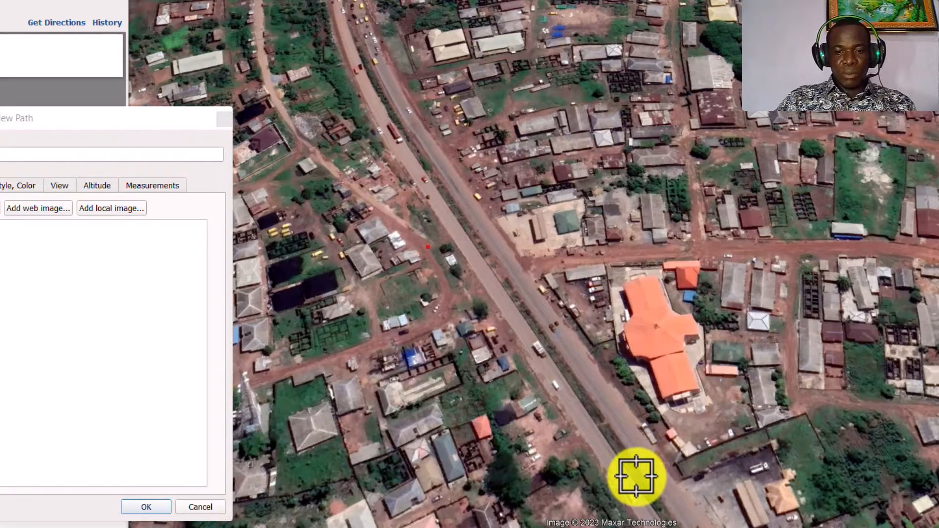
Step: Trace the path with six points along the highway median, going northwest past the orange-roofed building and the side-road junction
{"action": "left_click", "coordinate": [637, 476]}
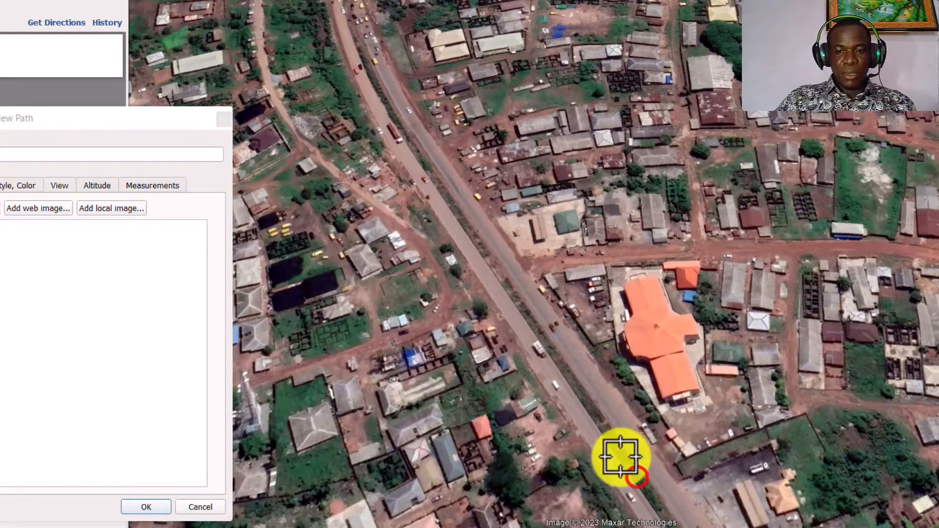
{"action": "left_click", "coordinate": [593, 407]}
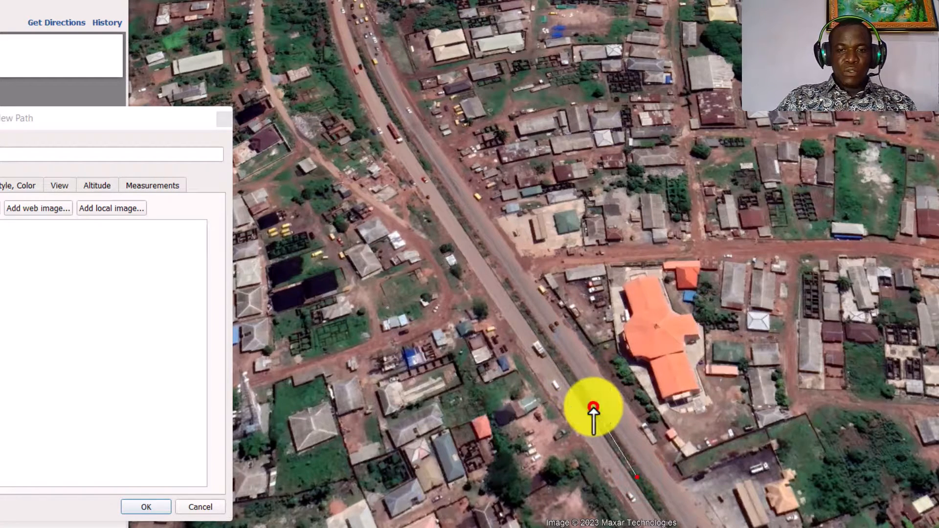
{"action": "left_click", "coordinate": [552, 353]}
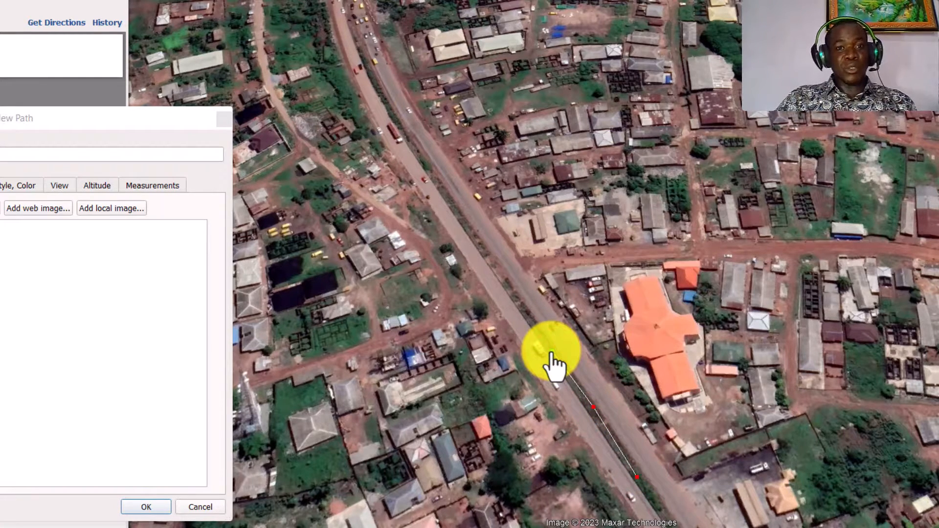
{"action": "left_click", "coordinate": [518, 298]}
{"action": "left_click", "coordinate": [488, 251]}
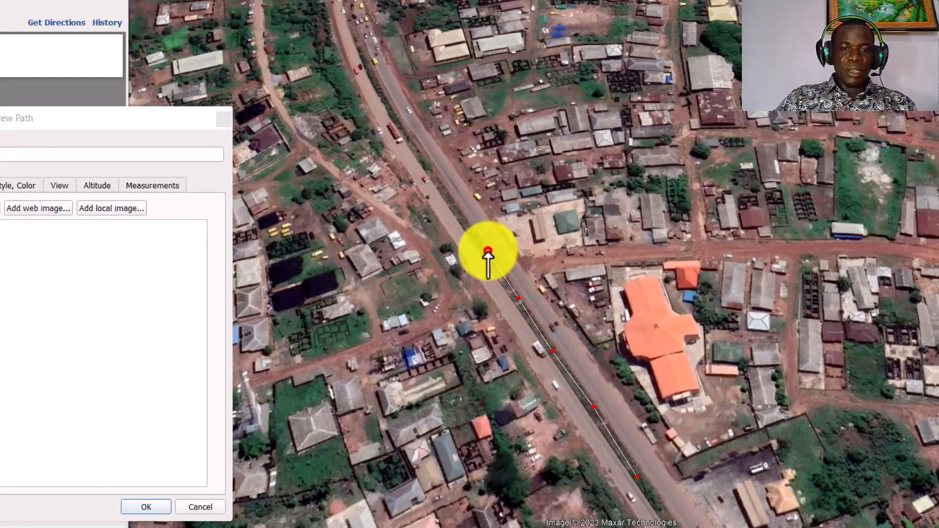
{"action": "left_click", "coordinate": [459, 212]}
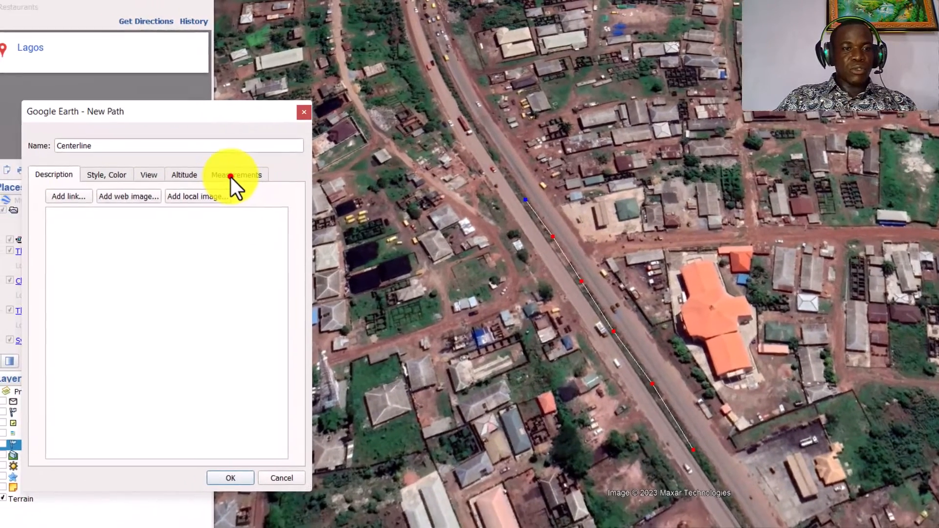
Step: Show the path's measurements and set the length unit to Meters
{"action": "left_click", "coordinate": [230, 177]}
{"action": "left_click", "coordinate": [198, 197]}
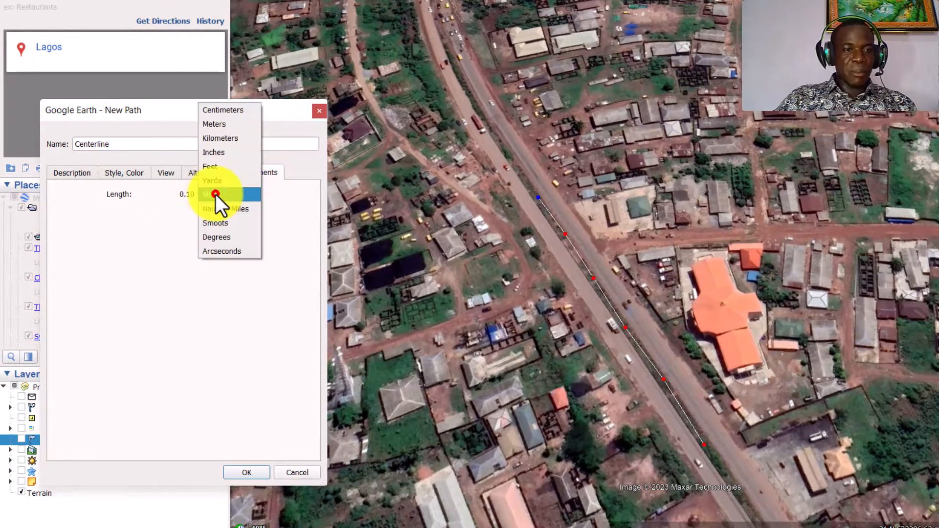
{"action": "left_click", "coordinate": [219, 126]}
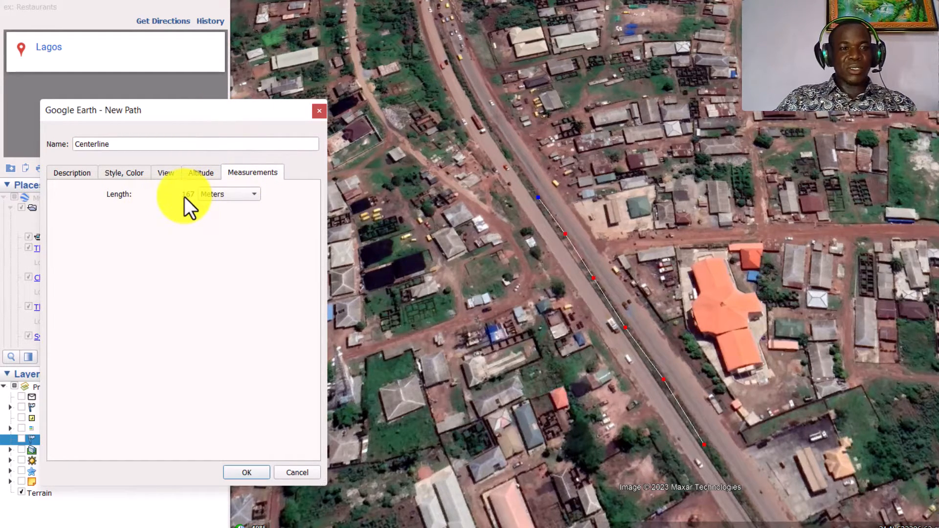
Step: Extend the path with one more point northwest along the median and shift that point slightly back southeast
{"action": "scroll", "coordinate": [533, 168], "scroll_direction": "up", "scroll_amount": 2}
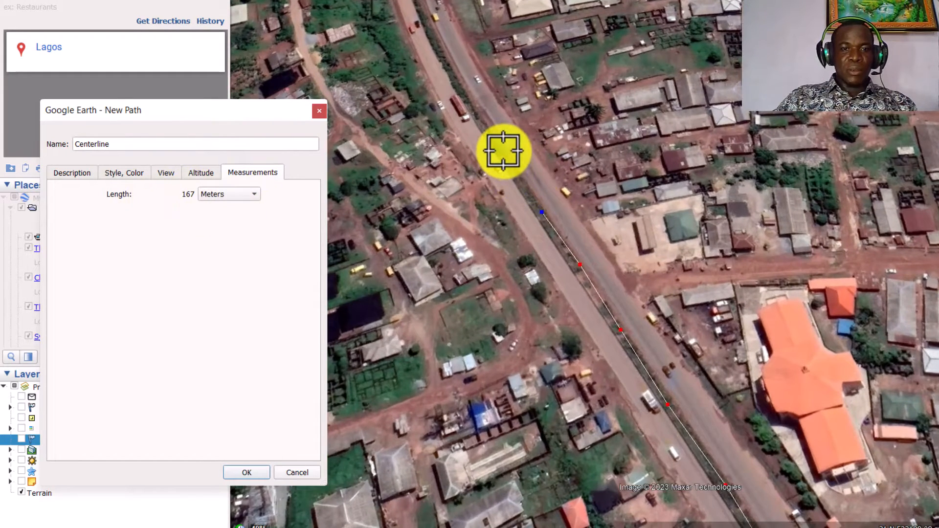
{"action": "left_click", "coordinate": [503, 153]}
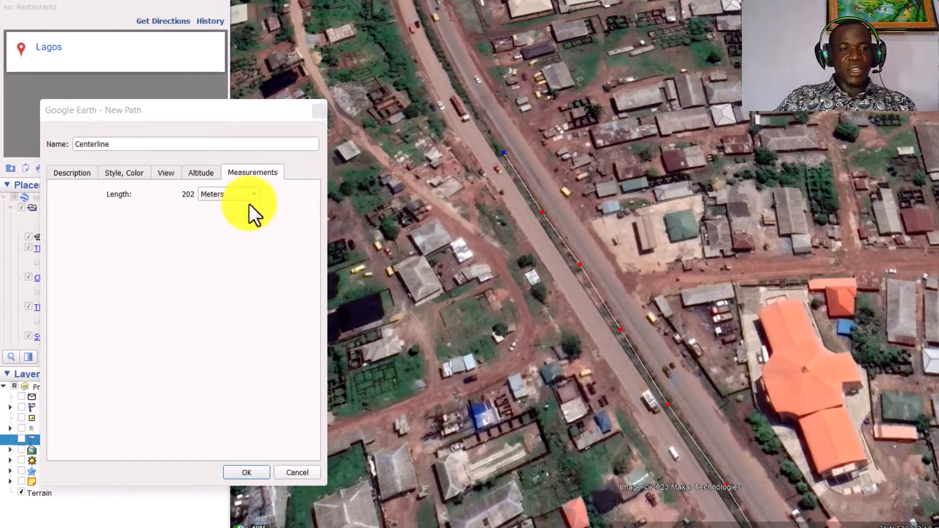
{"action": "left_click_drag", "start_coordinate": [504, 155], "coordinate": [510, 168]}
{"action": "scroll", "coordinate": [512, 174], "scroll_direction": "down", "scroll_amount": 2}
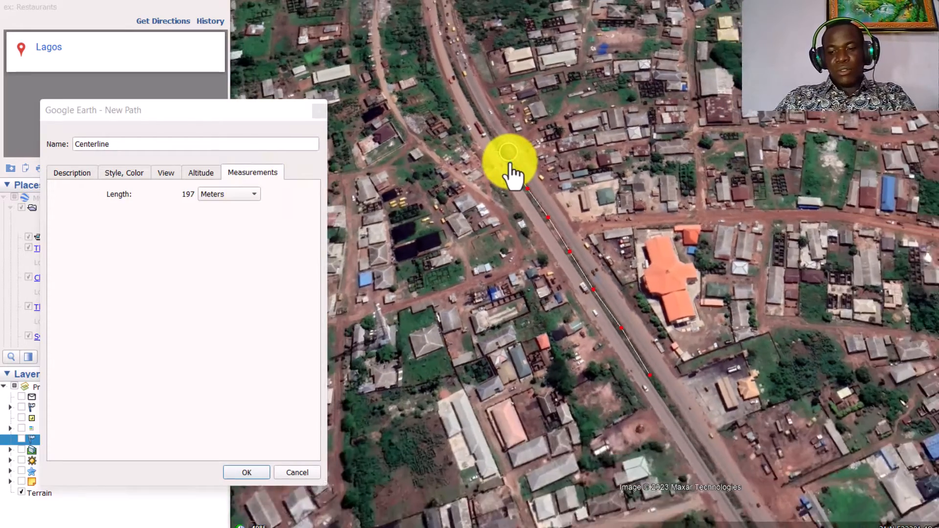
Step: Remove all the points from the Centerline path, one after another from its northwest end
{"action": "right_click", "coordinate": [510, 165]}
{"action": "right_click", "coordinate": [510, 165]}
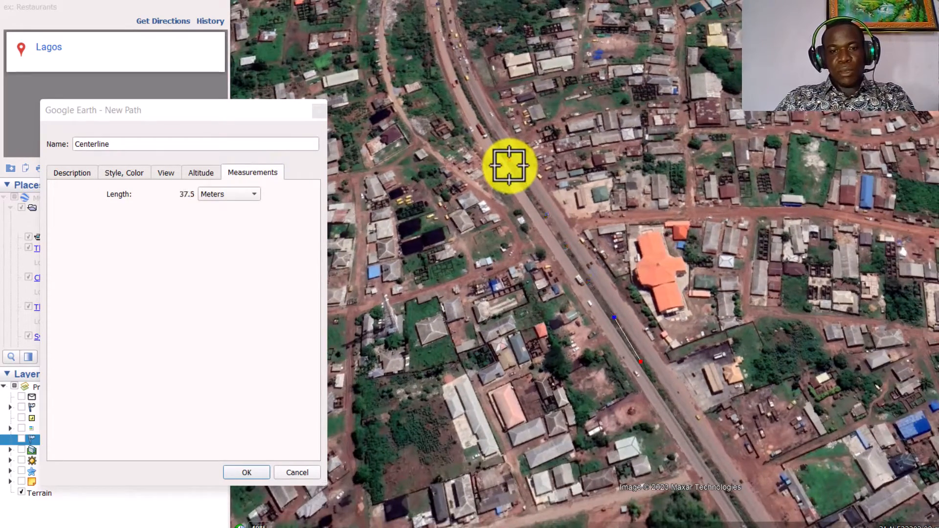
{"action": "right_click", "coordinate": [510, 166]}
{"action": "scroll", "coordinate": [645, 372], "scroll_direction": "up", "scroll_amount": 2}
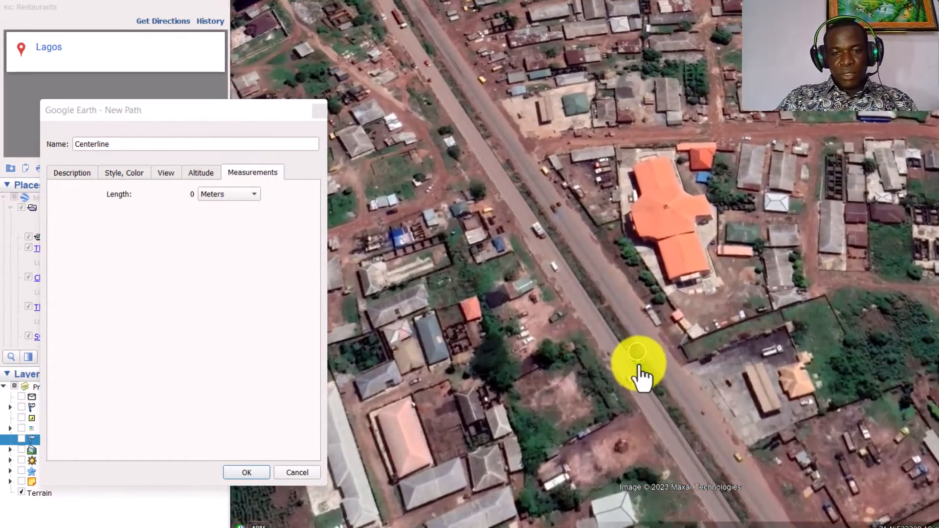
Step: Trace the path's first three points northwest along the highway median beside the orange-roofed building, adjusting them to a length of about 102 m
{"action": "left_click", "coordinate": [582, 275]}
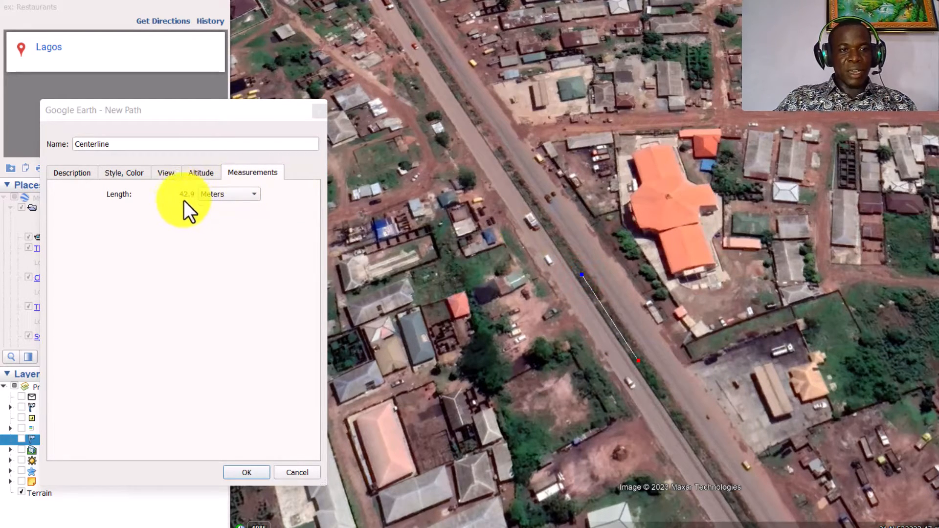
{"action": "left_click", "coordinate": [581, 277]}
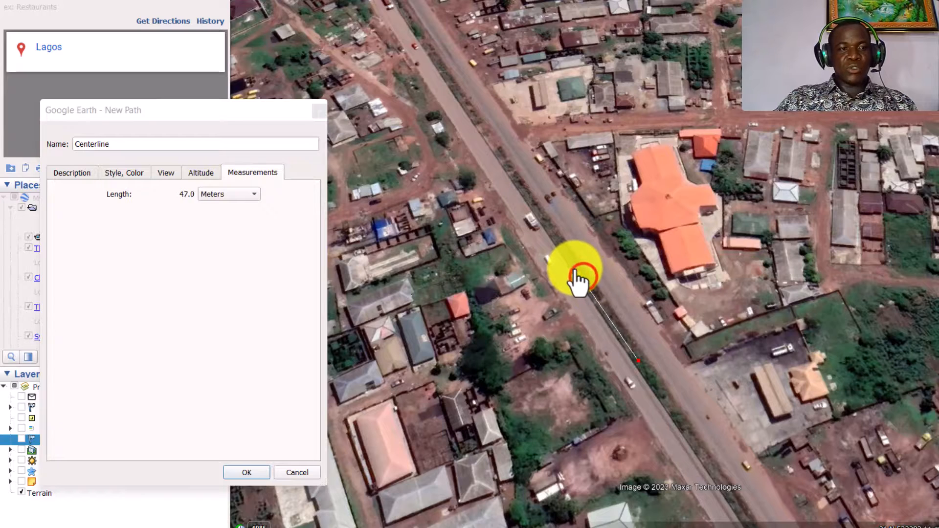
{"action": "left_click_drag", "start_coordinate": [576, 270], "coordinate": [566, 261]}
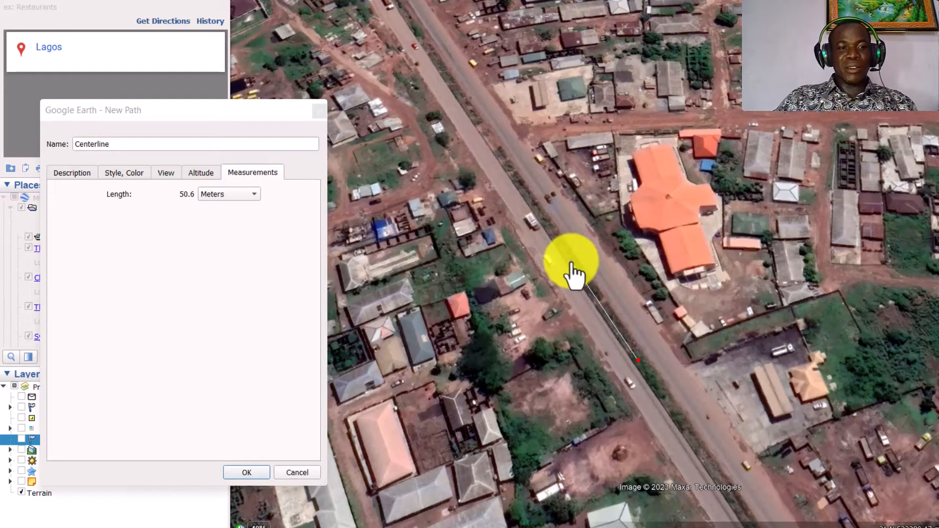
{"action": "scroll", "coordinate": [679, 372], "scroll_direction": "down", "scroll_amount": 3}
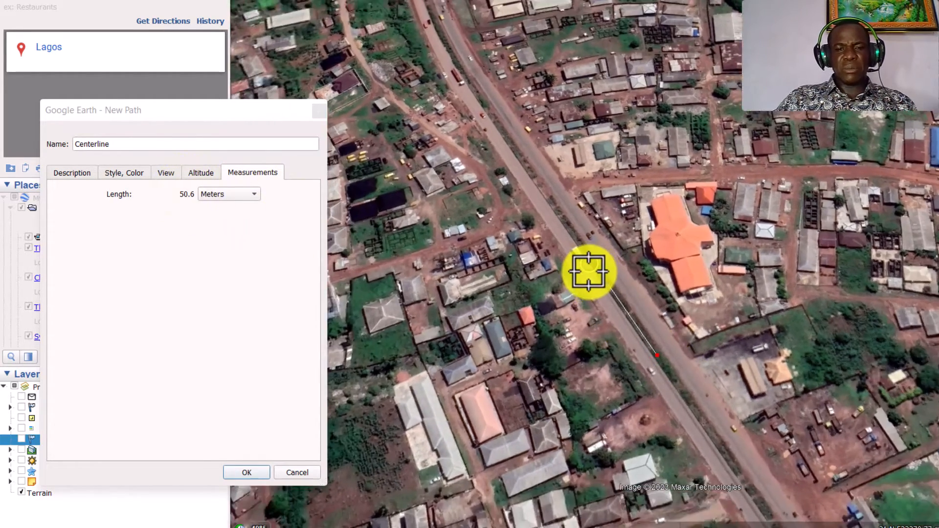
{"action": "scroll", "coordinate": [589, 272], "scroll_direction": "up", "scroll_amount": 2}
{"action": "left_click", "coordinate": [560, 210]}
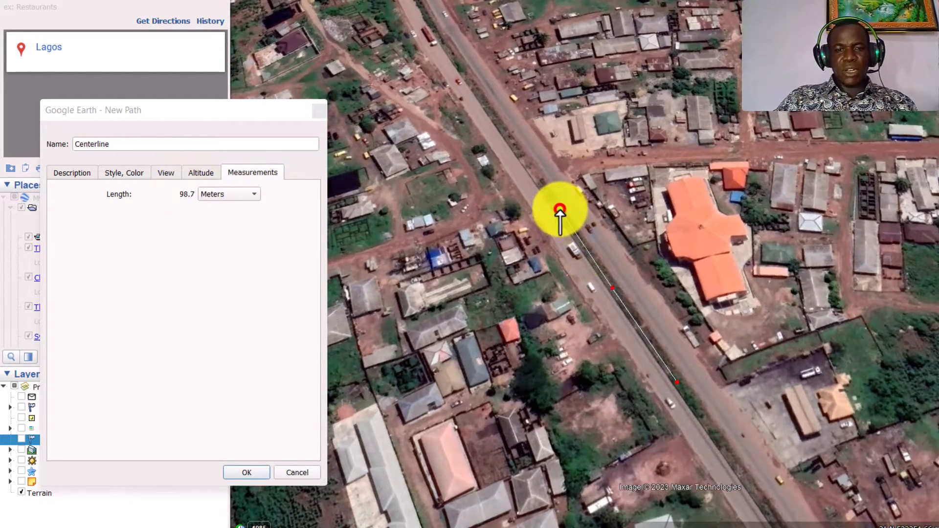
{"action": "left_click", "coordinate": [560, 209]}
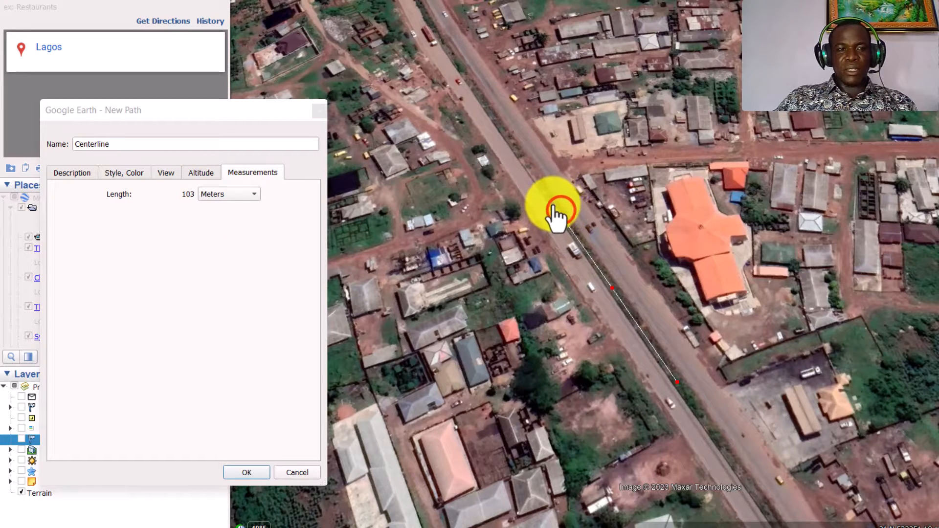
{"action": "left_click_drag", "start_coordinate": [552, 205], "coordinate": [556, 204]}
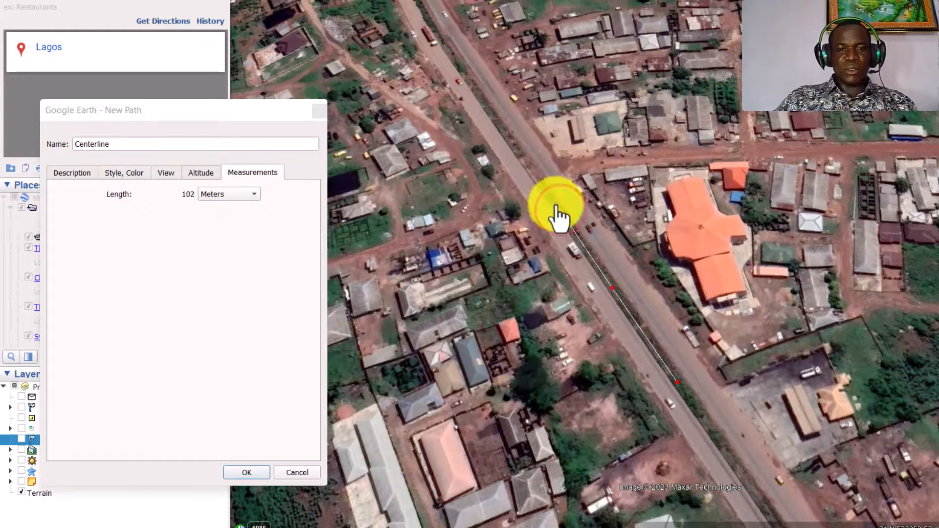
Step: Extend the path with more points northwest along the median and around the highway's bend, to a length of about 427 m
{"action": "left_click", "coordinate": [496, 116]}
{"action": "left_click", "coordinate": [449, 44]}
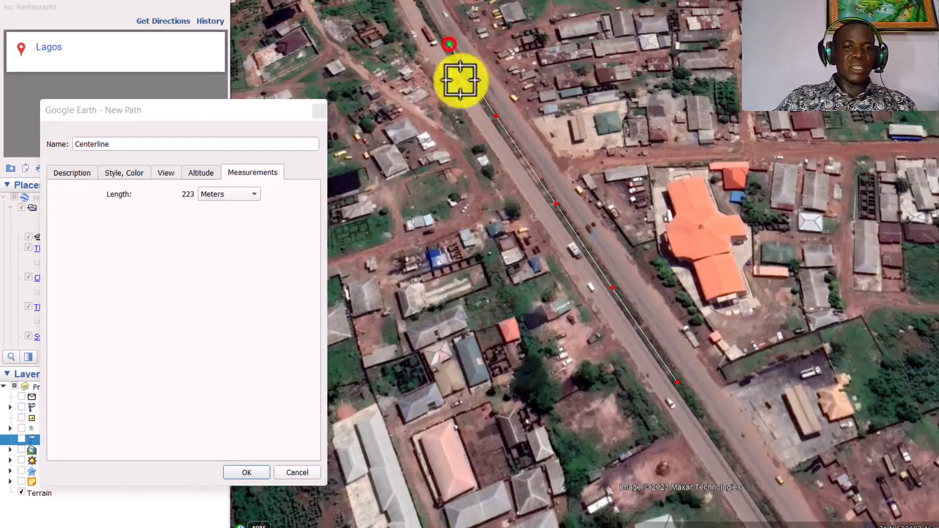
{"action": "scroll", "coordinate": [653, 355], "scroll_direction": "down", "scroll_amount": 4}
{"action": "scroll", "coordinate": [541, 174], "scroll_direction": "up", "scroll_amount": 2}
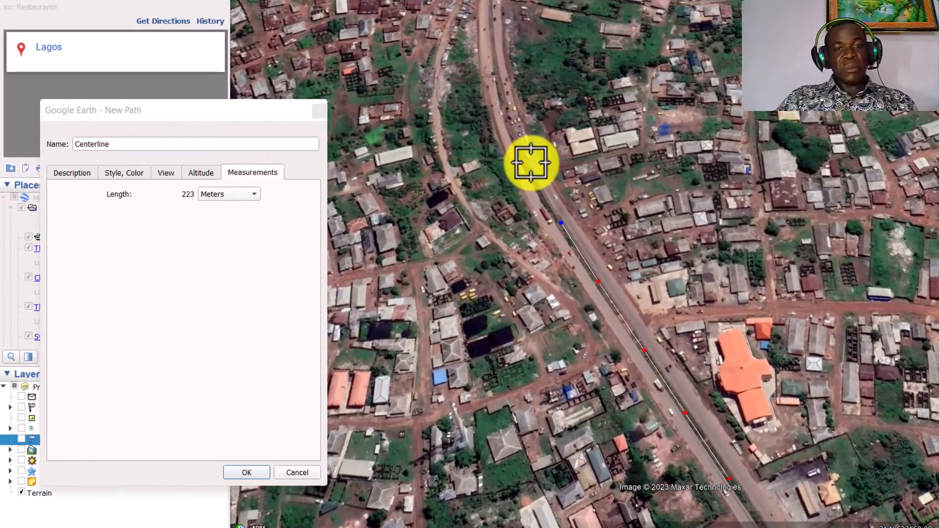
{"action": "scroll", "coordinate": [536, 166], "scroll_direction": "up", "scroll_amount": 2}
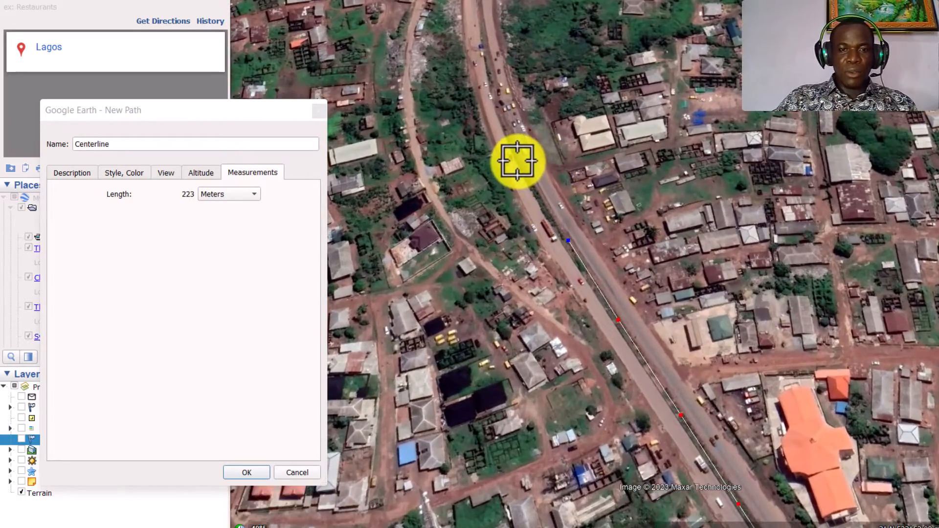
{"action": "scroll", "coordinate": [523, 161], "scroll_direction": "up", "scroll_amount": 2}
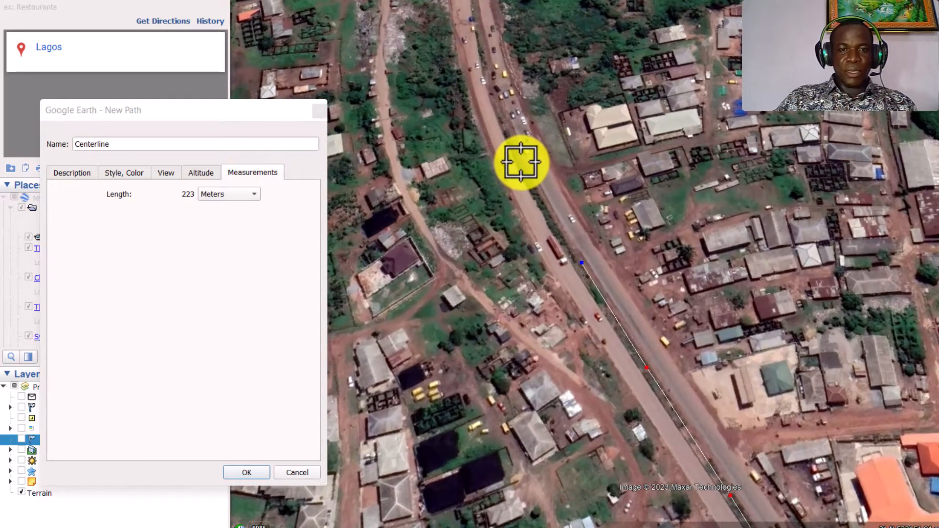
{"action": "left_click", "coordinate": [487, 62]}
{"action": "scroll", "coordinate": [515, 149], "scroll_direction": "down", "scroll_amount": 2}
{"action": "scroll", "coordinate": [497, 92], "scroll_direction": "up", "scroll_amount": 2}
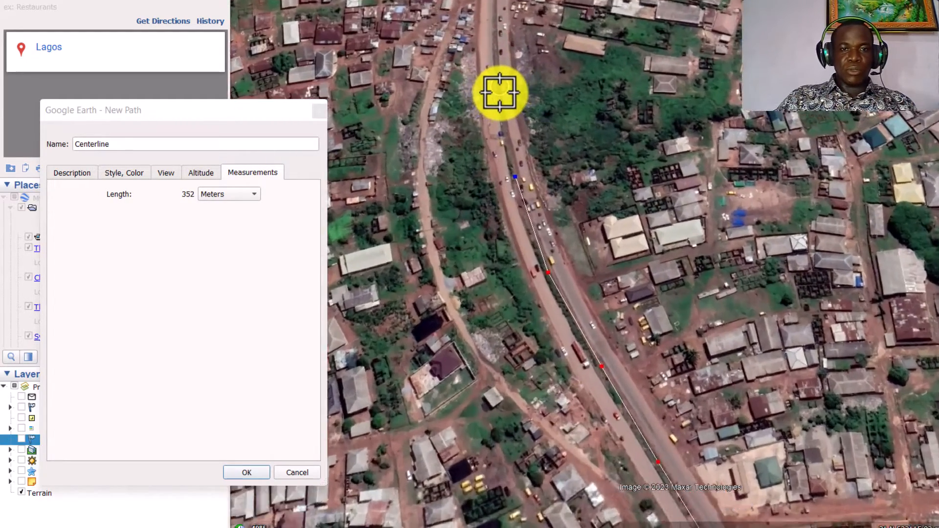
Step: Continue the path from the side road below the two red-roofed buildings eastward to the highway crossing with six points, reaching about 997 m
{"action": "scroll", "coordinate": [537, 109], "scroll_direction": "down", "scroll_amount": 5}
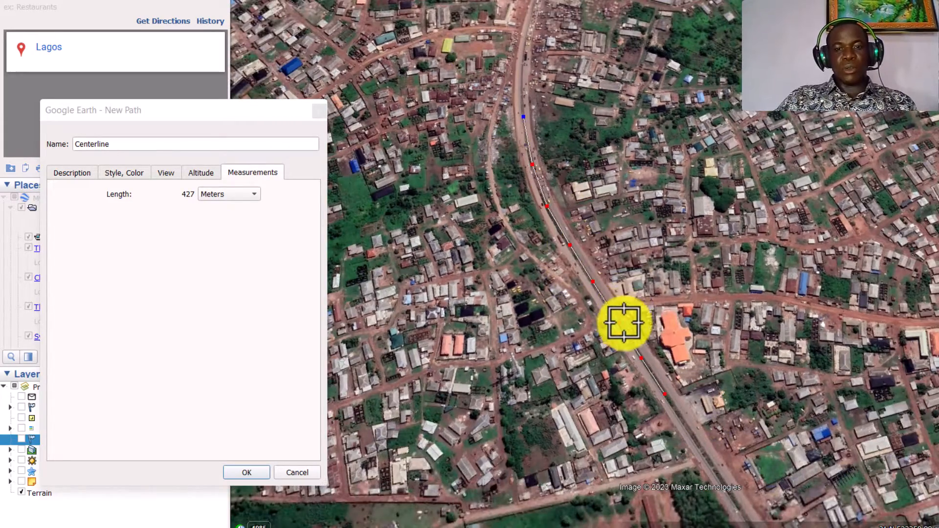
{"action": "scroll", "coordinate": [616, 338], "scroll_direction": "up", "scroll_amount": 4}
{"action": "scroll", "coordinate": [617, 174], "scroll_direction": "down", "scroll_amount": 3}
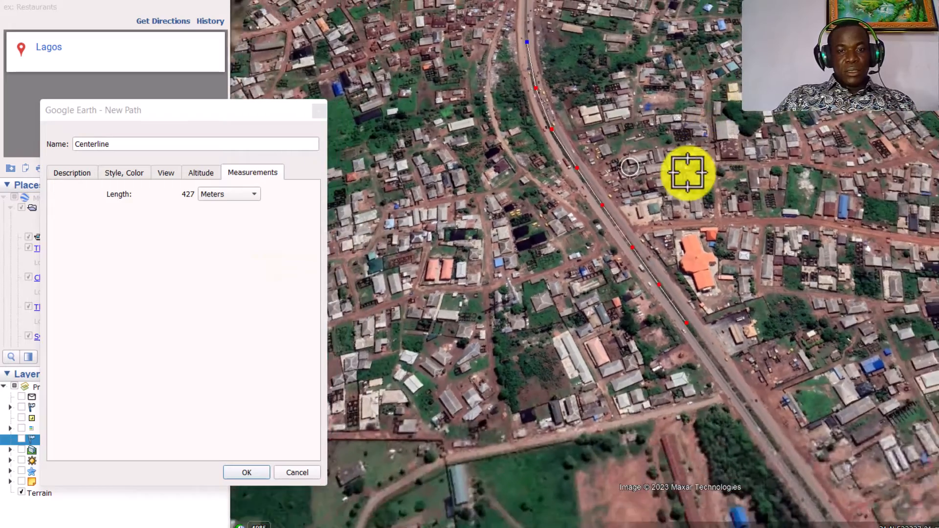
{"action": "scroll", "coordinate": [636, 230], "scroll_direction": "up", "scroll_amount": 3}
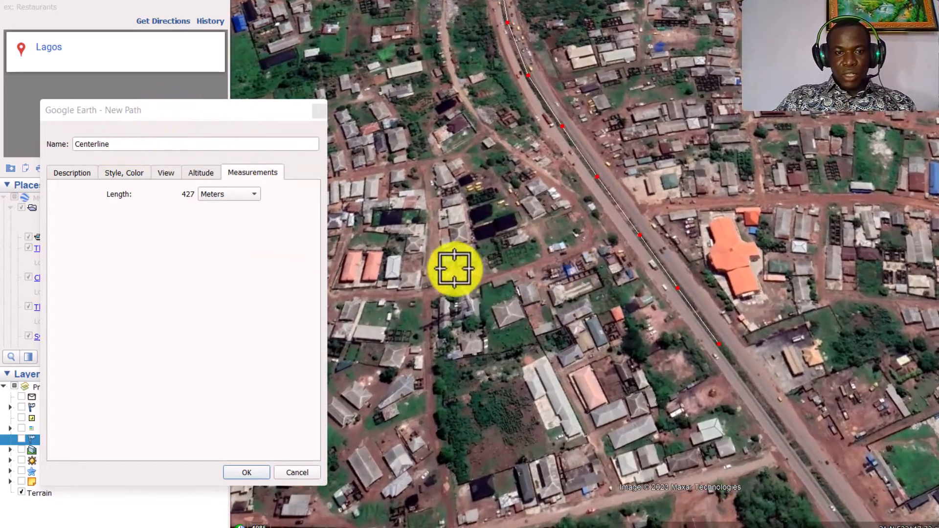
{"action": "scroll", "coordinate": [606, 227], "scroll_direction": "up", "scroll_amount": 2}
{"action": "scroll", "coordinate": [612, 230], "scroll_direction": "down", "scroll_amount": 3}
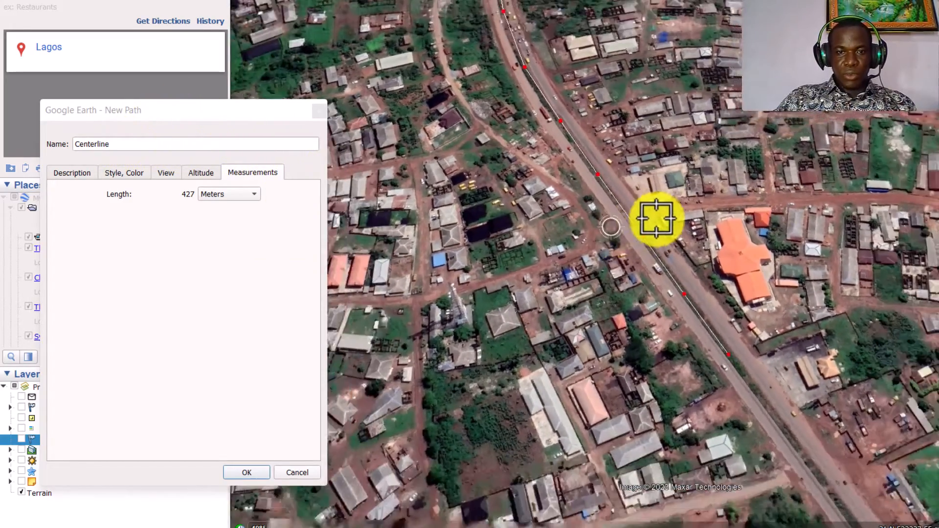
{"action": "scroll", "coordinate": [414, 282], "scroll_direction": "up", "scroll_amount": 2}
{"action": "left_click", "coordinate": [399, 287]}
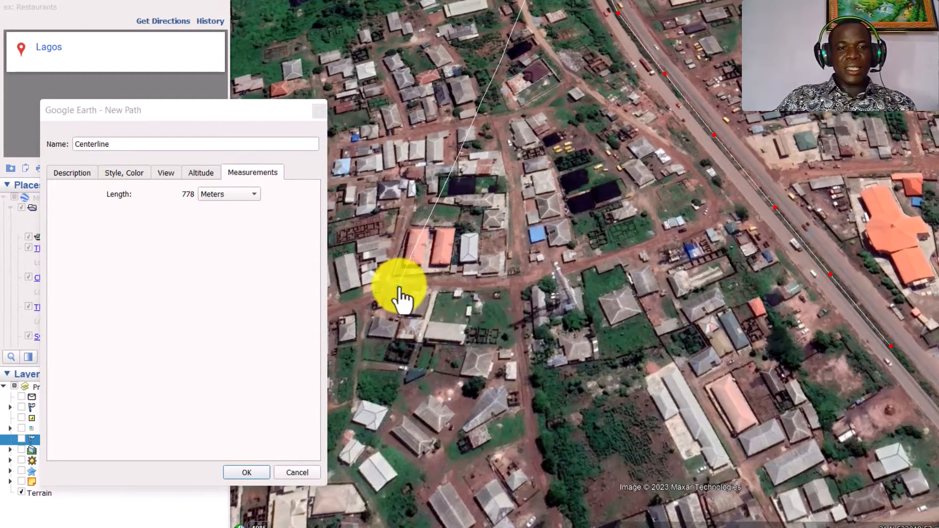
{"action": "left_click", "coordinate": [477, 281]}
{"action": "left_click", "coordinate": [559, 269]}
{"action": "left_click", "coordinate": [643, 248]}
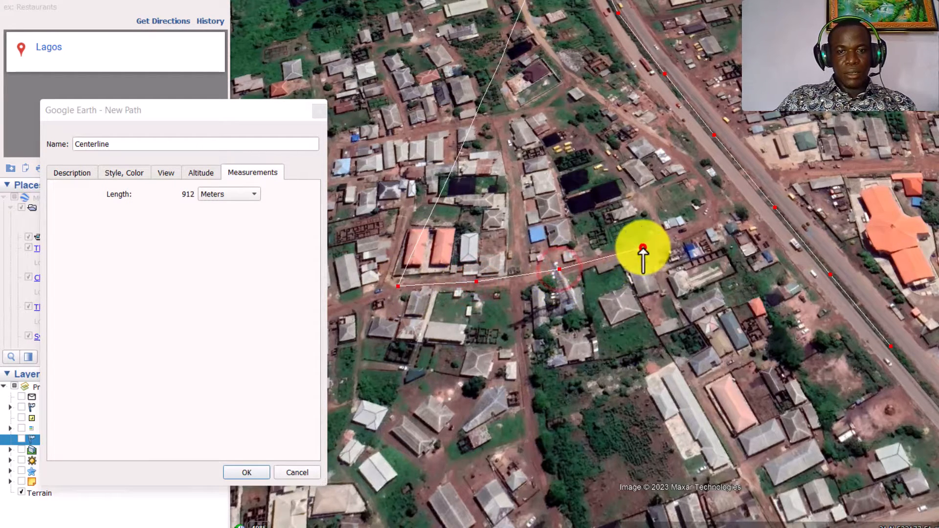
{"action": "left_click", "coordinate": [723, 212]}
{"action": "left_click", "coordinate": [767, 184]}
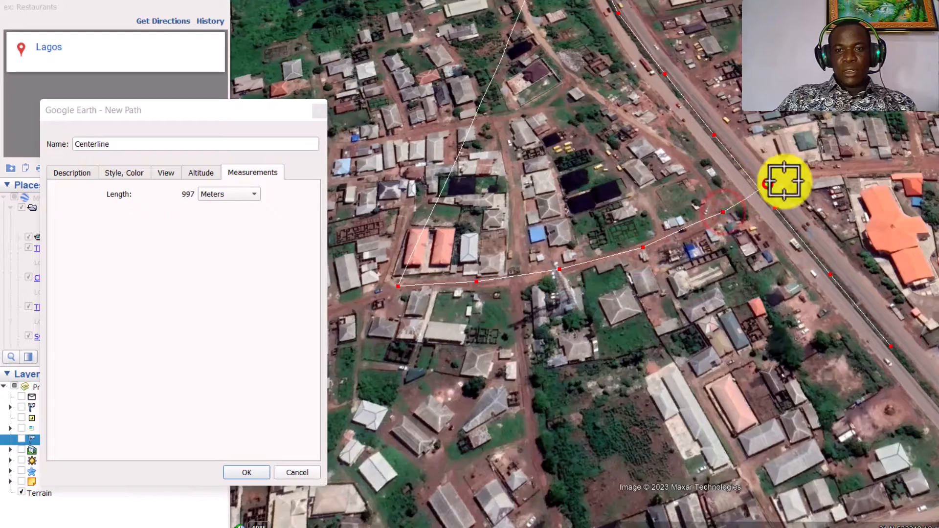
Step: Extend the path east along the side road past the orange-roofed building, to a length of about 1,288 m
{"action": "left_click", "coordinate": [856, 168]}
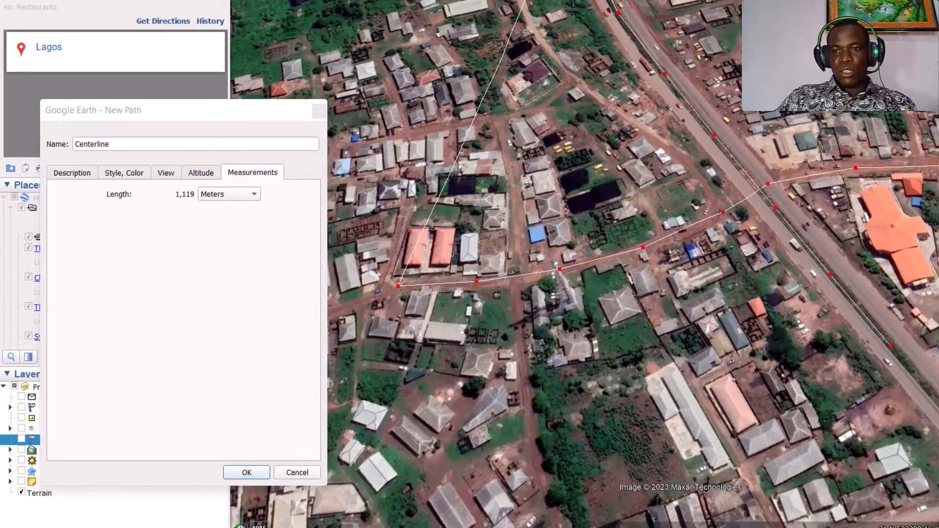
{"action": "scroll", "coordinate": [646, 203], "scroll_direction": "down", "scroll_amount": 3}
{"action": "scroll", "coordinate": [936, 190], "scroll_direction": "up", "scroll_amount": 3}
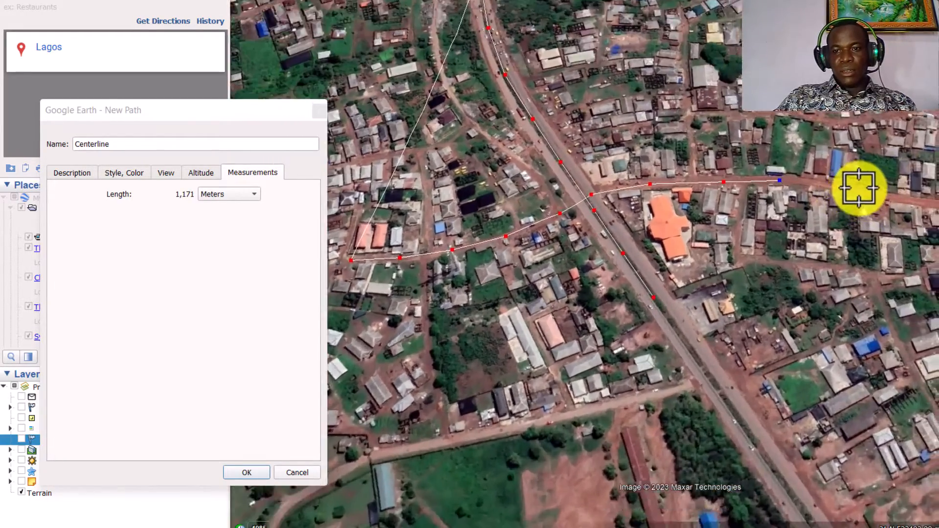
{"action": "left_click", "coordinate": [832, 188]}
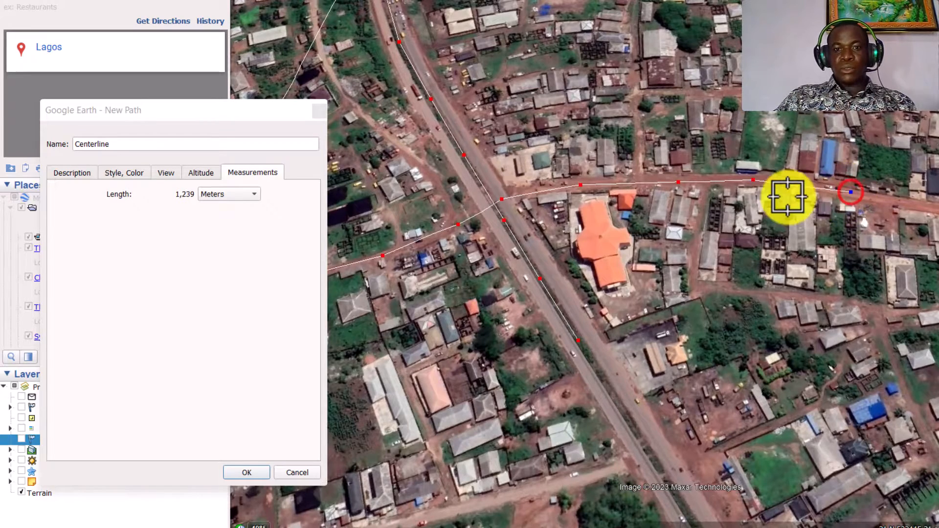
{"action": "scroll", "coordinate": [859, 199], "scroll_direction": "up", "scroll_amount": 1}
{"action": "left_click_drag", "start_coordinate": [848, 192], "coordinate": [853, 195]}
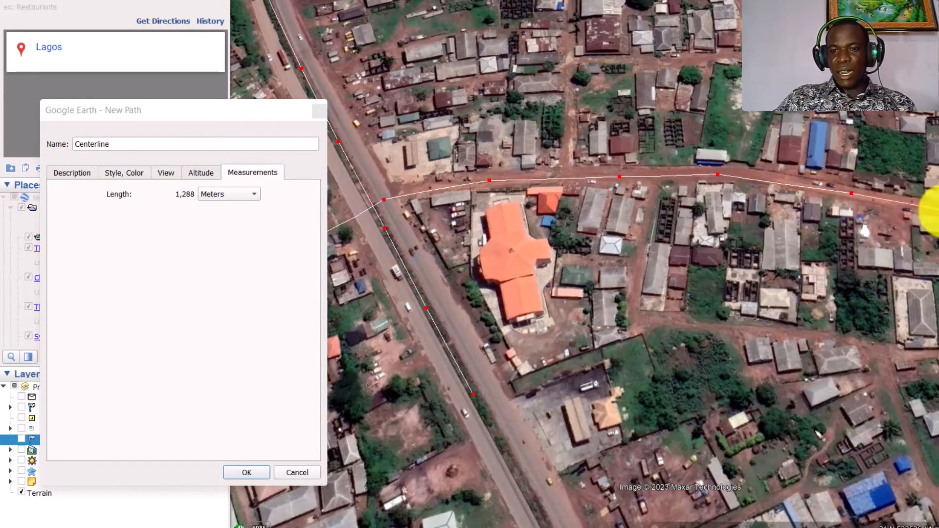
Step: Continue the path with four points southeast along the highway median, from below the orange-roofed building past the lower side road, reaching about 1,676 m
{"action": "scroll", "coordinate": [801, 208], "scroll_direction": "down", "scroll_amount": 5}
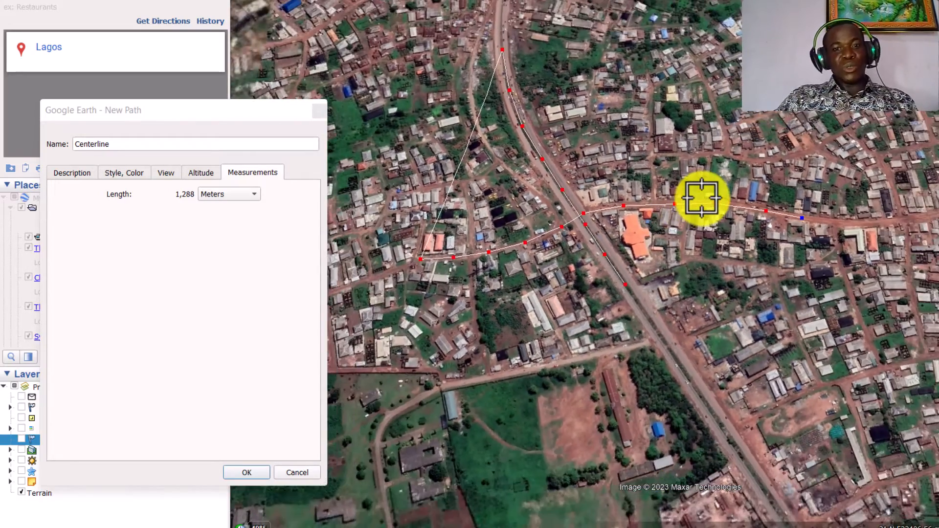
{"action": "scroll", "coordinate": [563, 208], "scroll_direction": "up", "scroll_amount": 3}
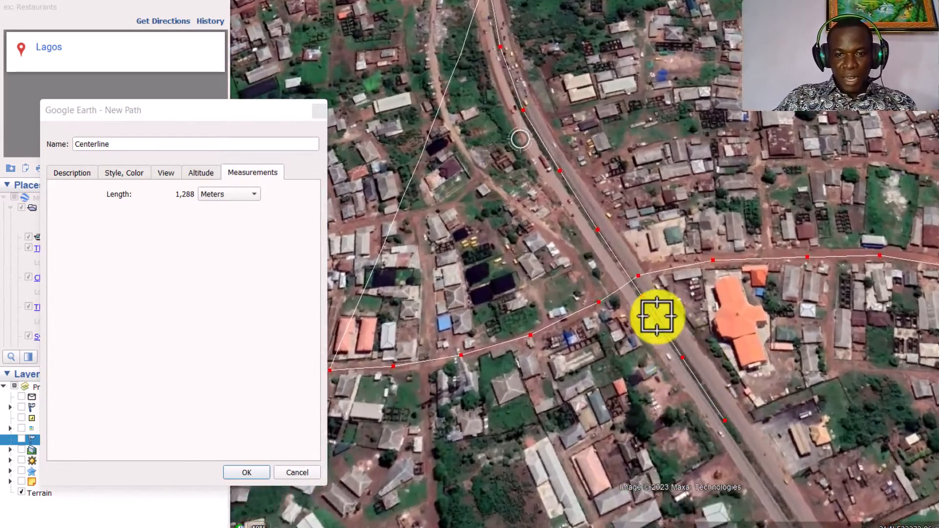
{"action": "scroll", "coordinate": [660, 321], "scroll_direction": "down", "scroll_amount": 2}
{"action": "scroll", "coordinate": [677, 338], "scroll_direction": "up", "scroll_amount": 1}
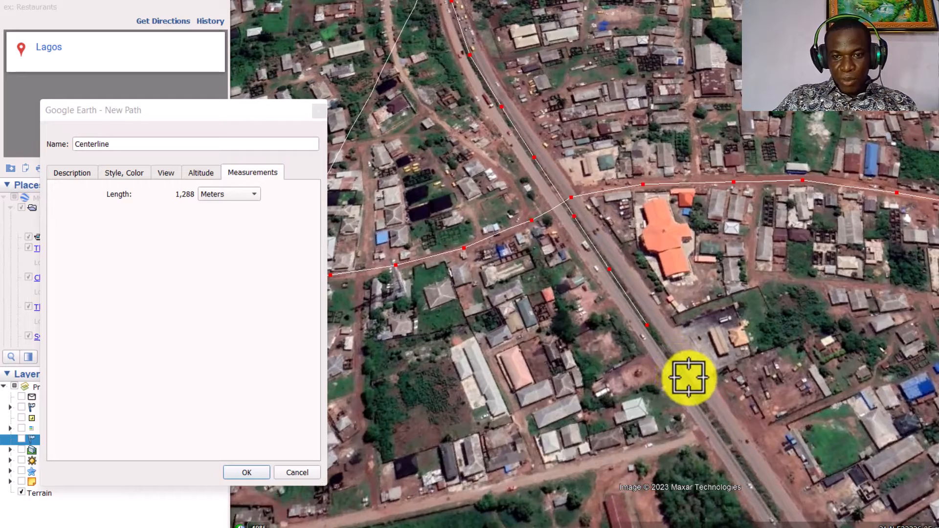
{"action": "left_click", "coordinate": [689, 377]}
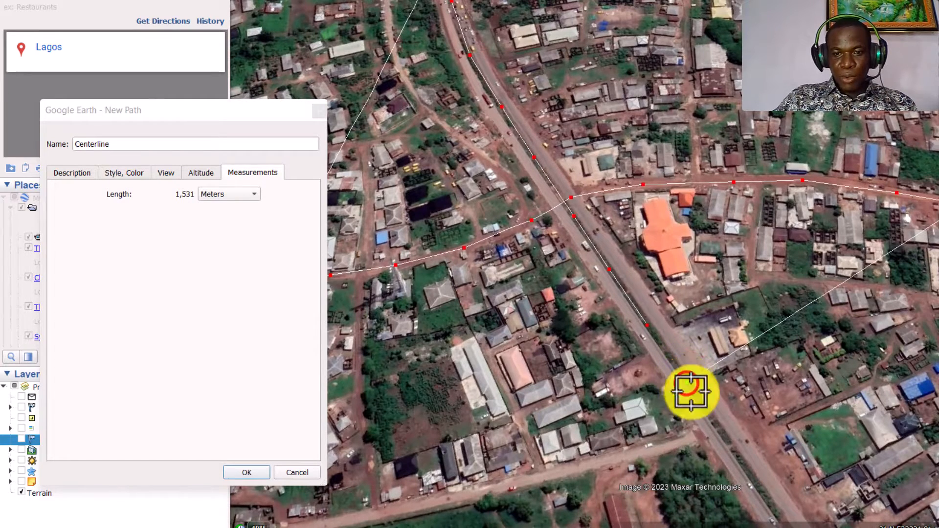
{"action": "left_click", "coordinate": [730, 446]}
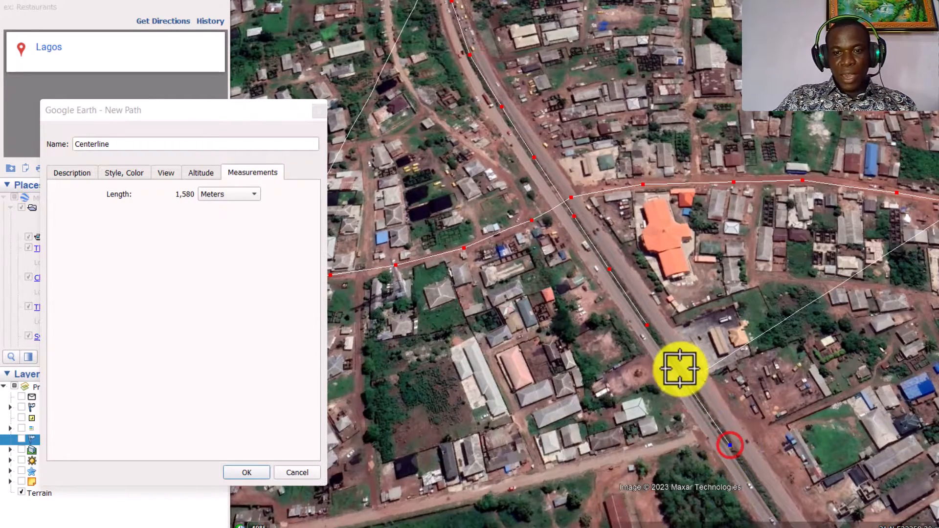
{"action": "scroll", "coordinate": [677, 384], "scroll_direction": "down", "scroll_amount": 2}
{"action": "scroll", "coordinate": [686, 407], "scroll_direction": "up", "scroll_amount": 1}
{"action": "scroll", "coordinate": [686, 407], "scroll_direction": "up", "scroll_amount": 1}
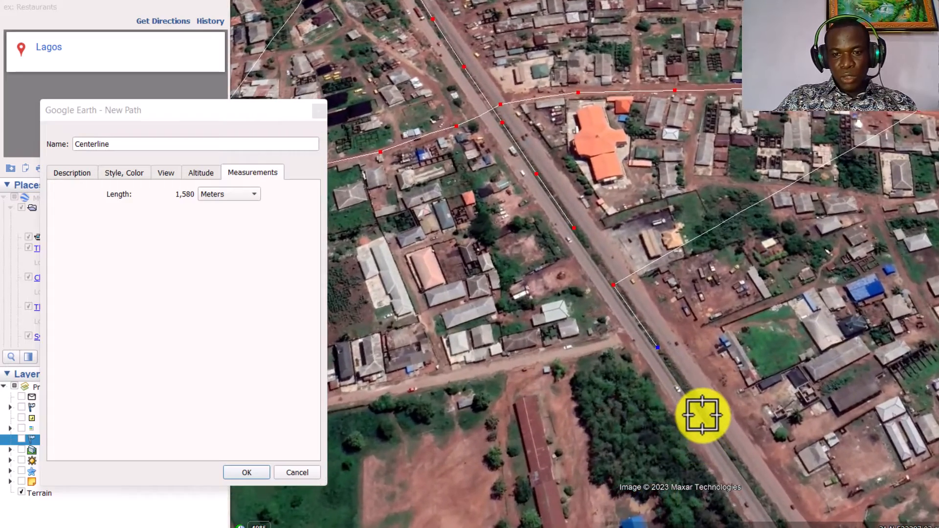
{"action": "left_click", "coordinate": [702, 415]}
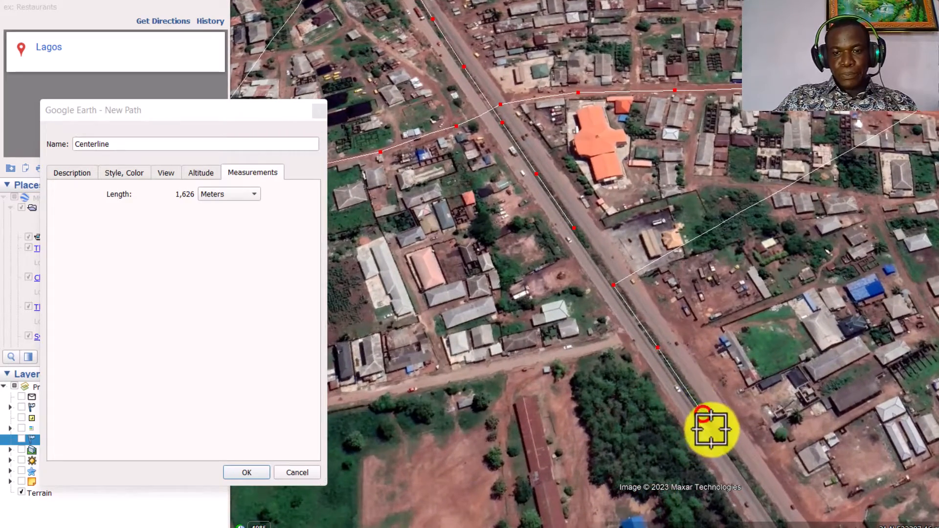
{"action": "left_click", "coordinate": [758, 490]}
{"action": "scroll", "coordinate": [639, 270], "scroll_direction": "down", "scroll_amount": 3}
{"action": "scroll", "coordinate": [546, 178], "scroll_direction": "up", "scroll_amount": 2}
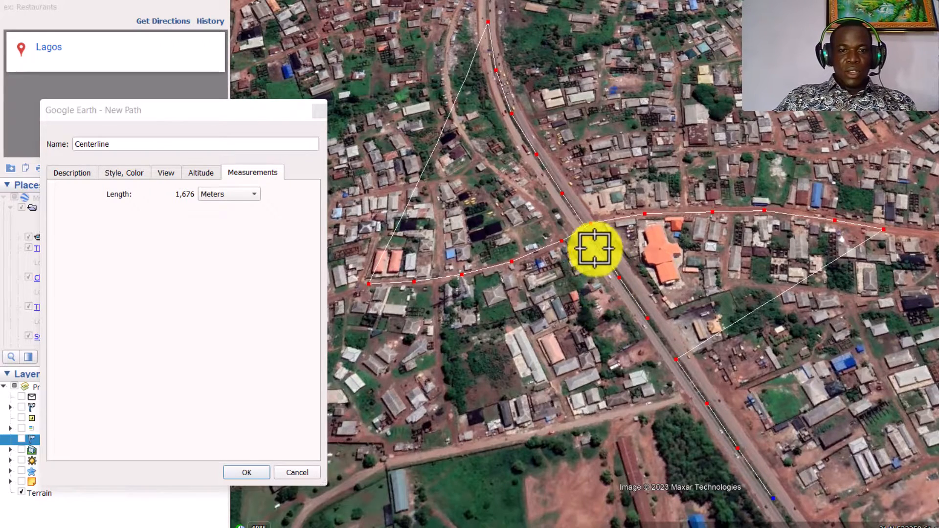
Step: Save the Centerline path to the places list
{"action": "left_click", "coordinate": [229, 473]}
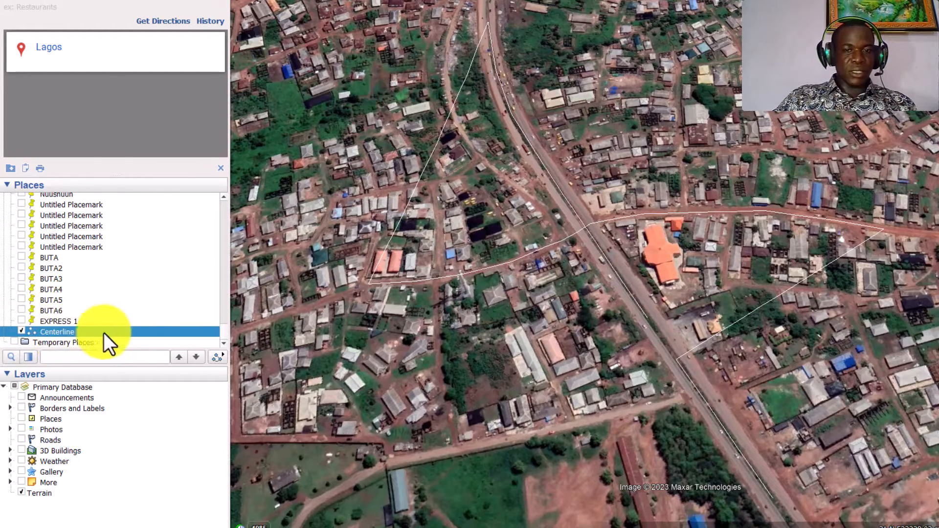
{"action": "scroll", "coordinate": [629, 237], "scroll_direction": "down", "scroll_amount": 3}
{"action": "scroll", "coordinate": [534, 92], "scroll_direction": "up", "scroll_amount": 4}
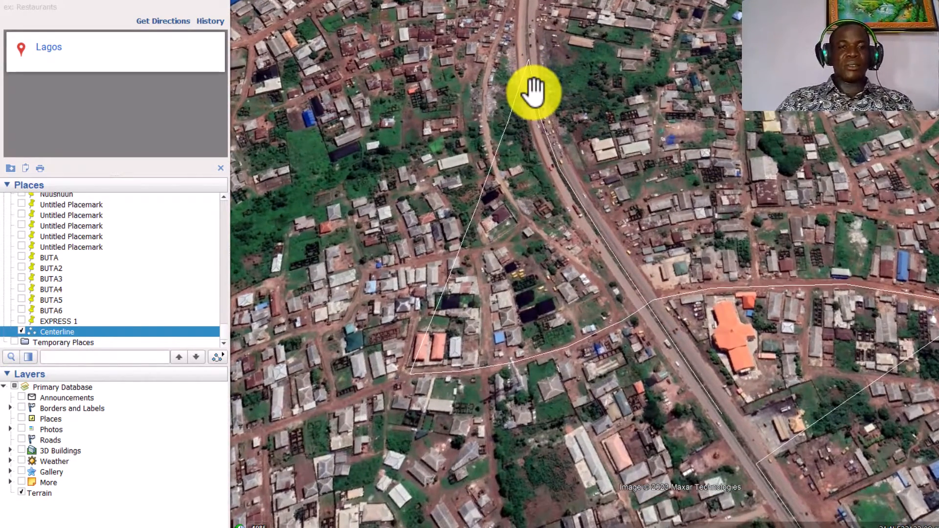
{"action": "scroll", "coordinate": [556, 183], "scroll_direction": "down", "scroll_amount": 2}
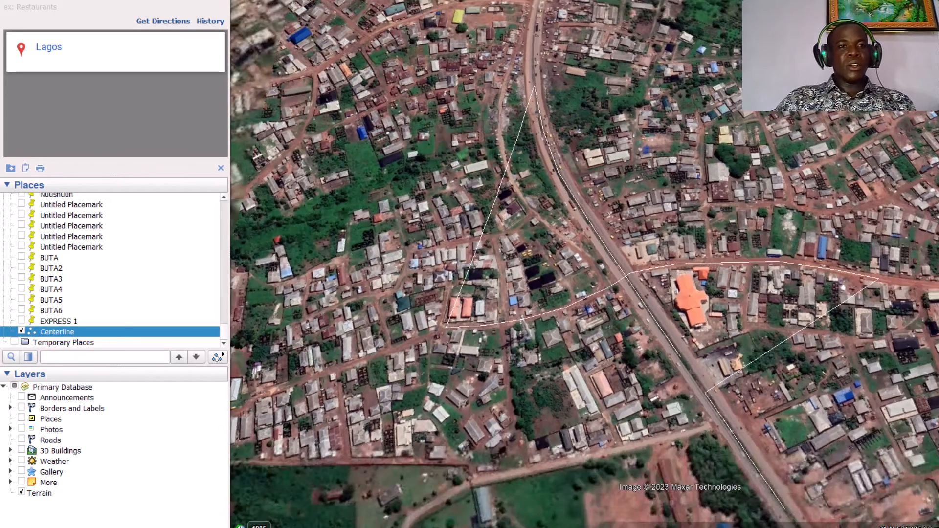
Step: Start a new path and name it Ground Level
{"action": "left_click", "coordinate": [287, 2]}
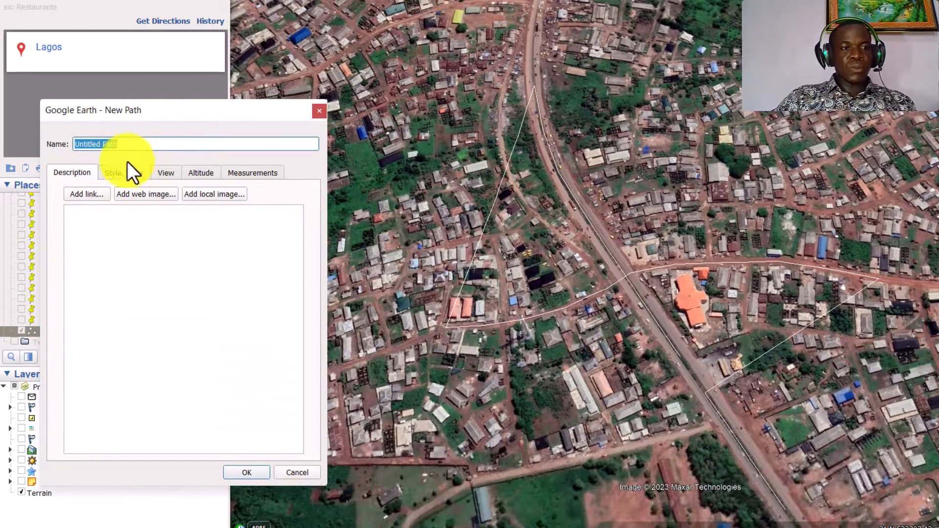
{"action": "left_click_drag", "start_coordinate": [131, 142], "coordinate": [66, 142]}
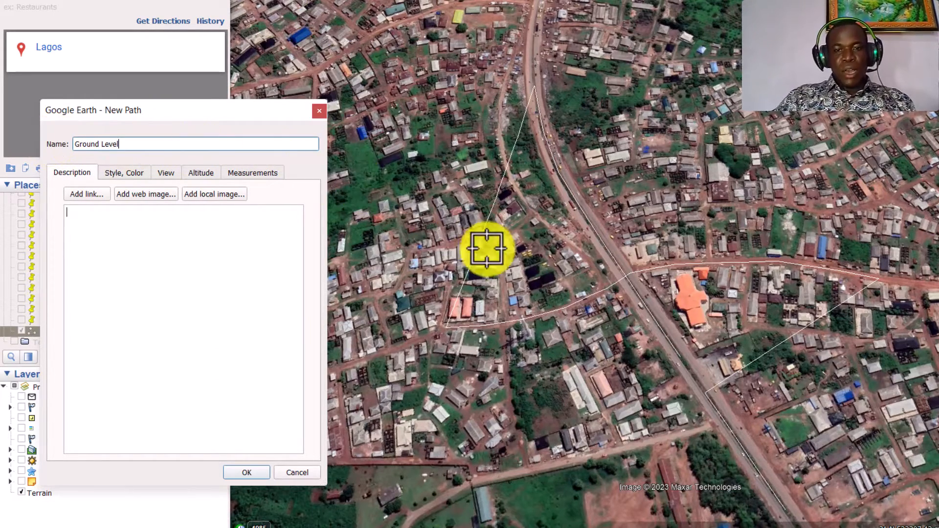
{"action": "scroll", "coordinate": [743, 438], "scroll_direction": "up", "scroll_amount": 2}
{"action": "scroll", "coordinate": [403, 44], "scroll_direction": "down", "scroll_amount": 3}
{"action": "scroll", "coordinate": [712, 389], "scroll_direction": "up", "scroll_amount": 3}
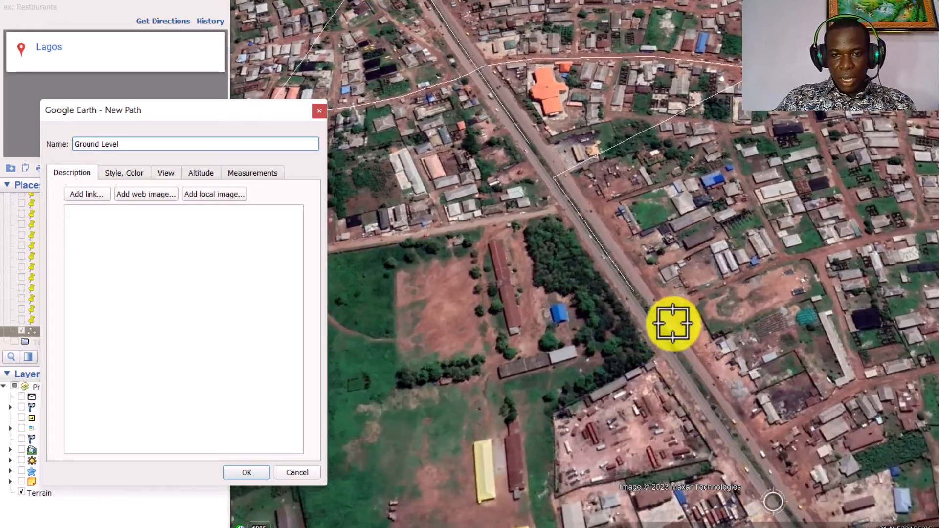
{"action": "left_click", "coordinate": [596, 300]}
{"action": "left_click", "coordinate": [612, 288]}
{"action": "left_click", "coordinate": [633, 255]}
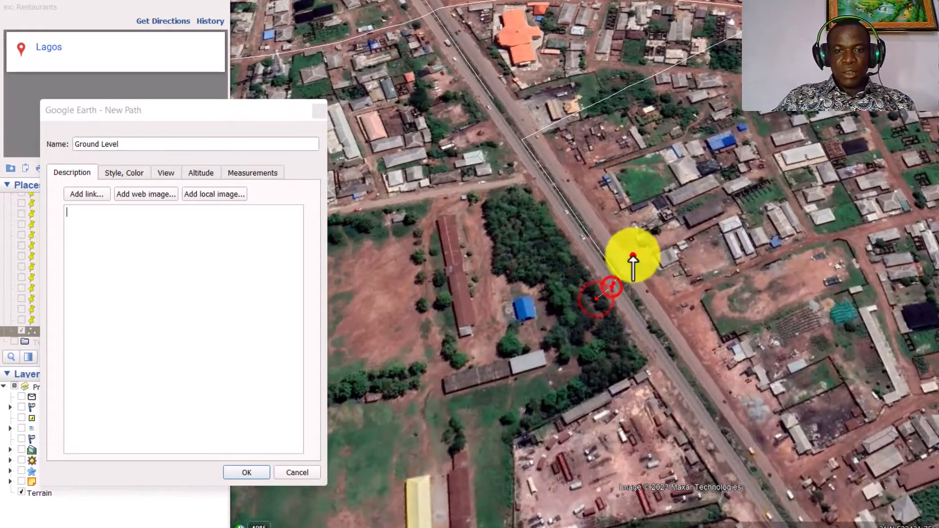
{"action": "left_click", "coordinate": [617, 234]}
{"action": "left_click", "coordinate": [585, 243]}
{"action": "left_click", "coordinate": [570, 245]}
{"action": "left_click", "coordinate": [533, 220]}
{"action": "left_click", "coordinate": [542, 205]}
{"action": "left_click", "coordinate": [568, 177]}
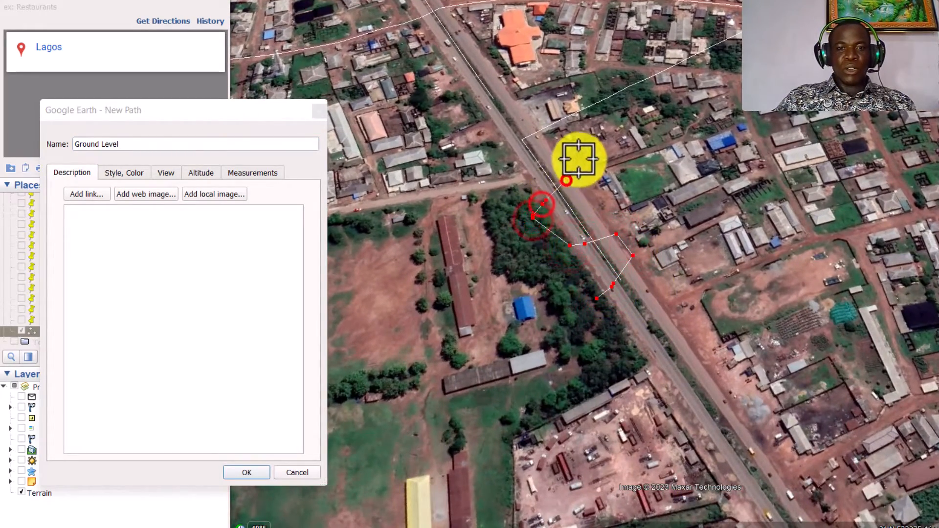
{"action": "left_click", "coordinate": [580, 155]}
{"action": "left_click", "coordinate": [566, 132]}
{"action": "left_click", "coordinate": [511, 121]}
{"action": "left_click", "coordinate": [487, 138]}
{"action": "left_click", "coordinate": [461, 118]}
{"action": "left_click", "coordinate": [499, 87]}
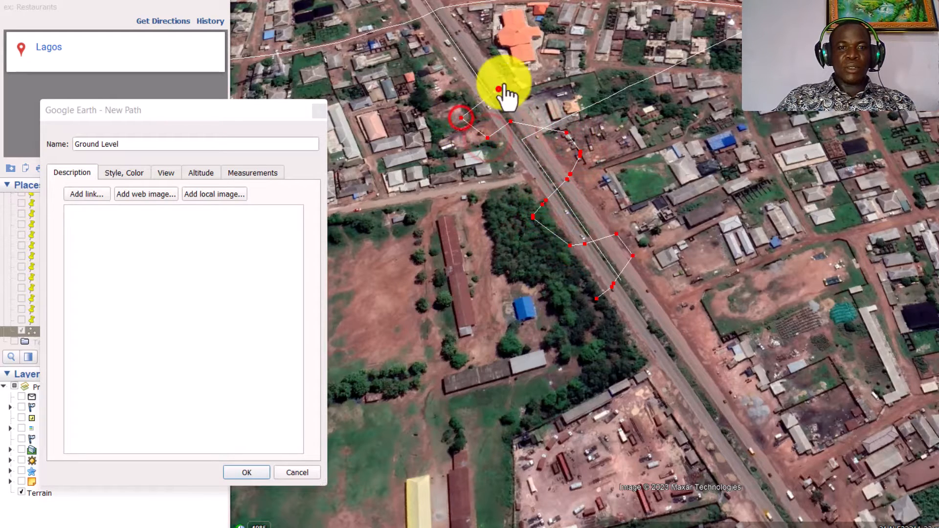
{"action": "left_click", "coordinate": [521, 66]}
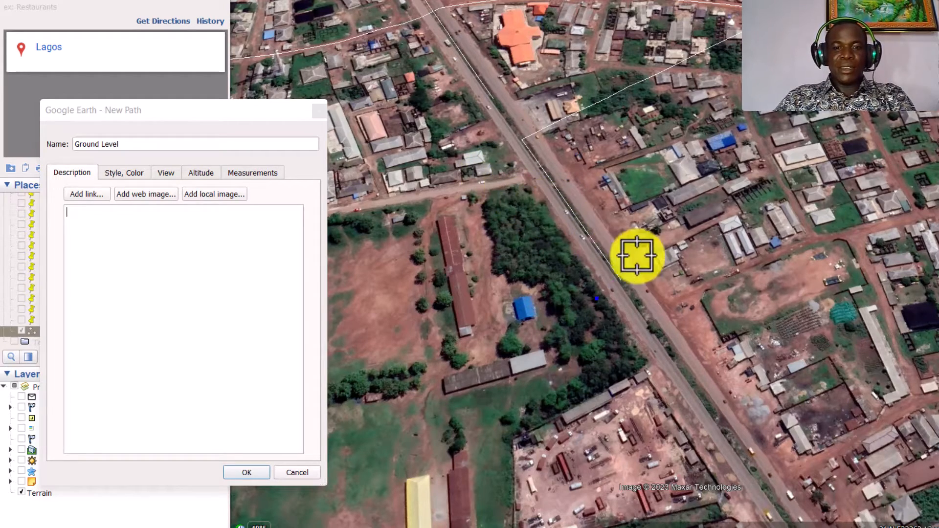
Step: Place the path's first two rows of four points each across the highway beside the wooded plot, both running from west to east
{"action": "scroll", "coordinate": [646, 287], "scroll_direction": "up", "scroll_amount": 3}
{"action": "left_click", "coordinate": [563, 310]}
{"action": "left_click", "coordinate": [602, 282]}
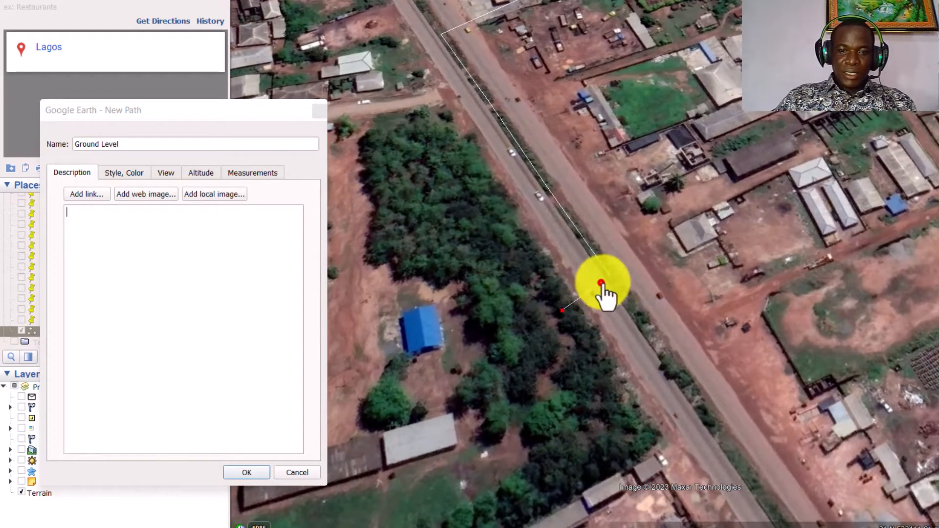
{"action": "left_click", "coordinate": [645, 258]}
{"action": "left_click", "coordinate": [672, 235]}
{"action": "left_click", "coordinate": [477, 222]}
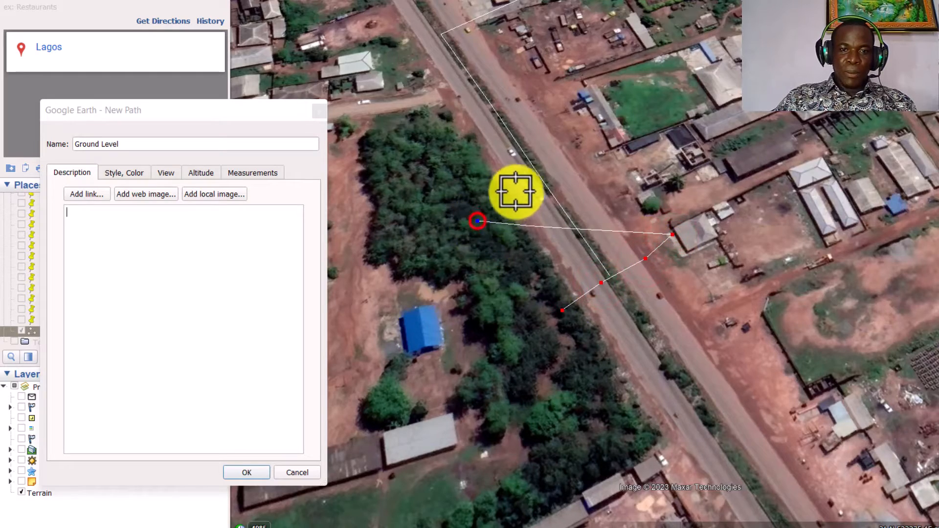
{"action": "left_click", "coordinate": [526, 186]}
{"action": "left_click", "coordinate": [577, 160]}
{"action": "left_click", "coordinate": [611, 134]}
Step: Continue the path northward with two four-point rows across the highway, one at the side road above the wooded plot and one farther north
{"action": "scroll", "coordinate": [491, 266], "scroll_direction": "down", "scroll_amount": 3}
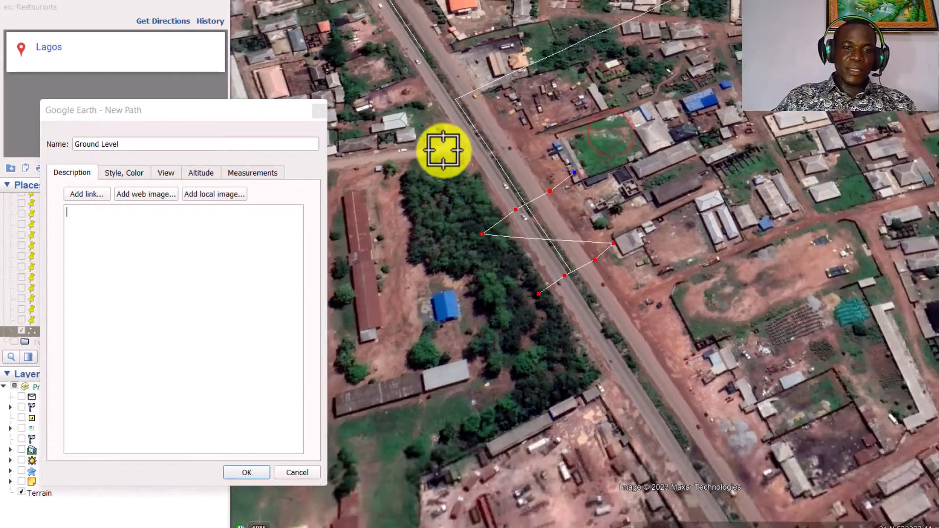
{"action": "scroll", "coordinate": [435, 160], "scroll_direction": "up", "scroll_amount": 2}
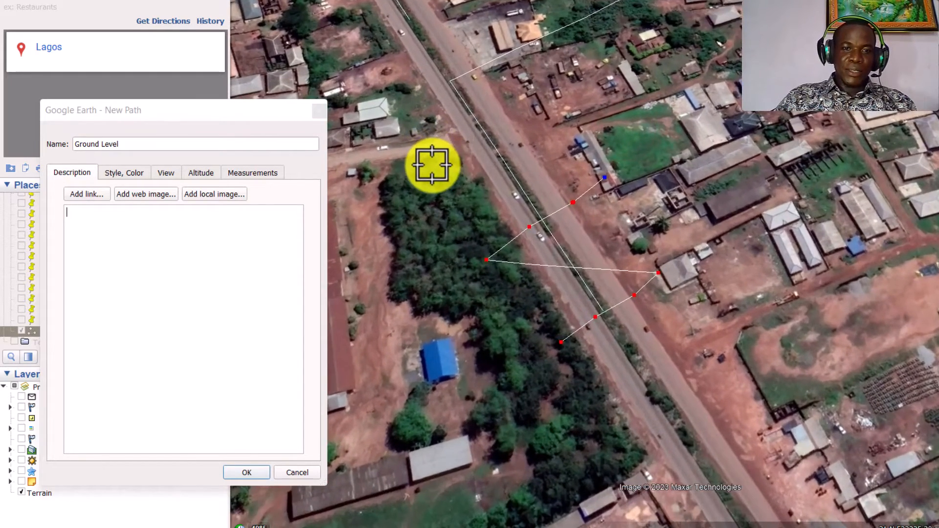
{"action": "left_click", "coordinate": [554, 98]}
{"action": "scroll", "coordinate": [564, 229], "scroll_direction": "down", "scroll_amount": 3}
{"action": "scroll", "coordinate": [478, 72], "scroll_direction": "up", "scroll_amount": 2}
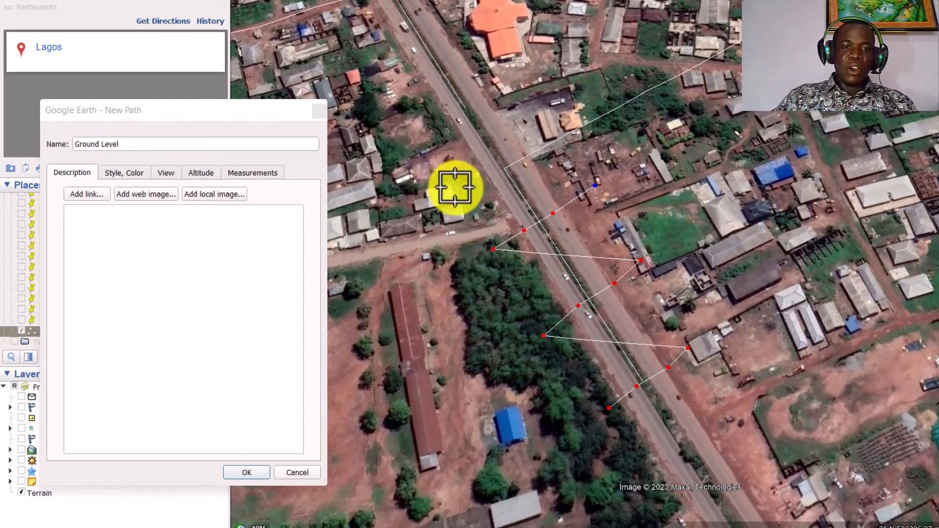
{"action": "left_click", "coordinate": [447, 177]}
{"action": "left_click", "coordinate": [486, 152]}
{"action": "left_click", "coordinate": [521, 135]}
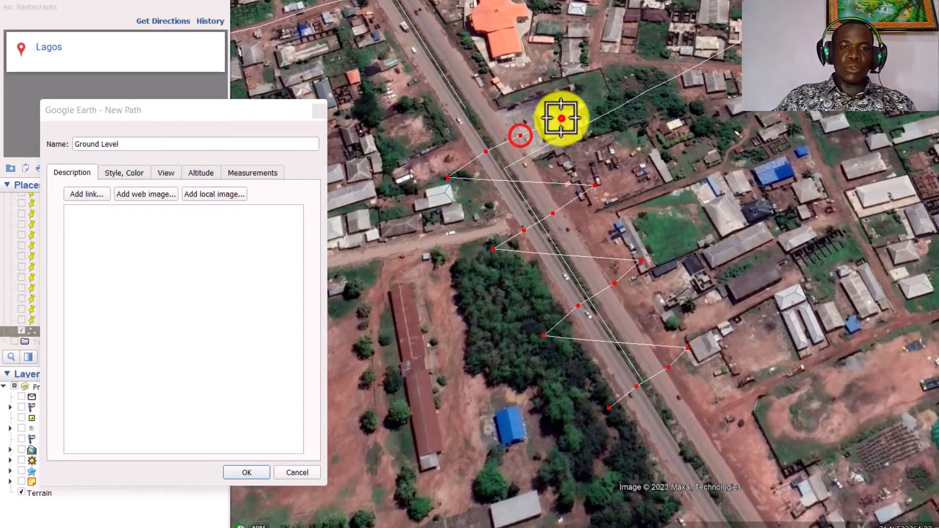
{"action": "left_click", "coordinate": [561, 119]}
Step: Add two more rows of four points across the highway beside the large orange-roofed building, each from west to east
{"action": "left_click", "coordinate": [406, 104]}
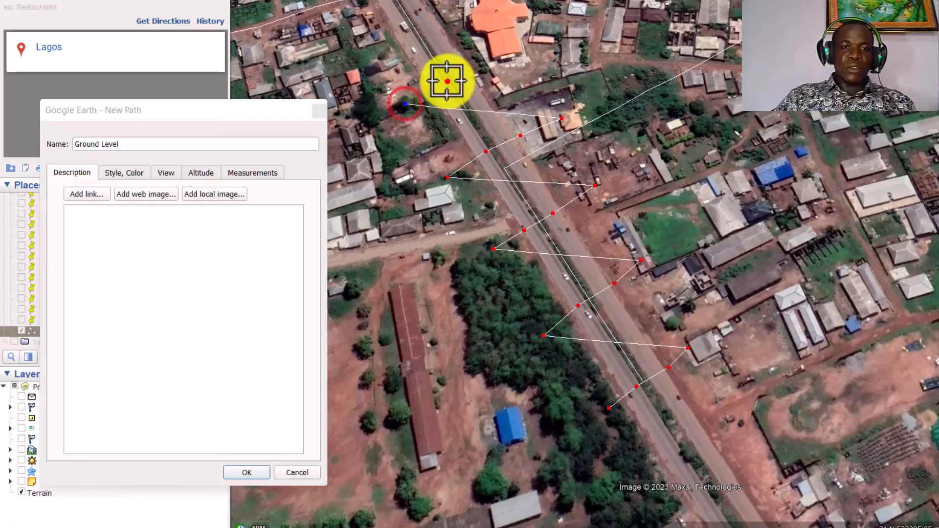
{"action": "left_click", "coordinate": [447, 81]}
{"action": "left_click", "coordinate": [471, 64]}
{"action": "left_click", "coordinate": [510, 34]}
{"action": "scroll", "coordinate": [673, 228], "scroll_direction": "down", "scroll_amount": 3}
{"action": "scroll", "coordinate": [540, 100], "scroll_direction": "up", "scroll_amount": 2}
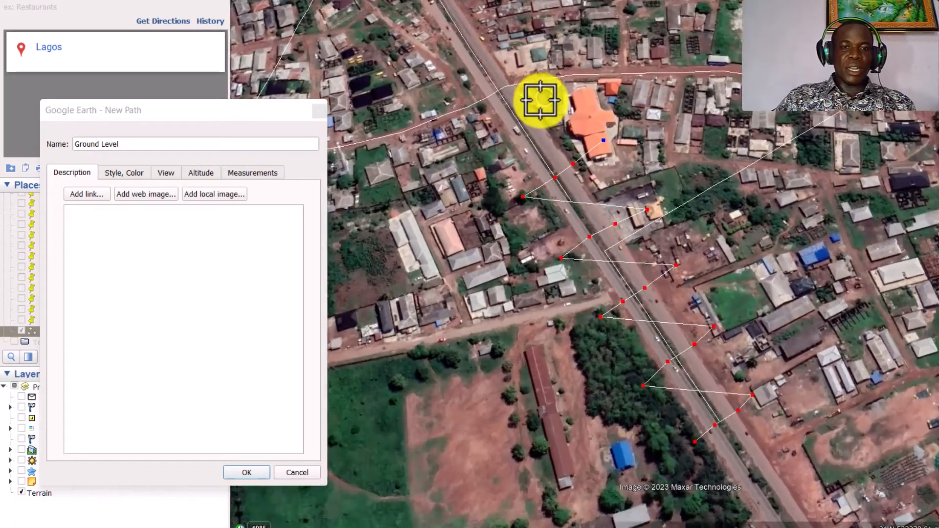
{"action": "scroll", "coordinate": [488, 161], "scroll_direction": "up", "scroll_amount": 2}
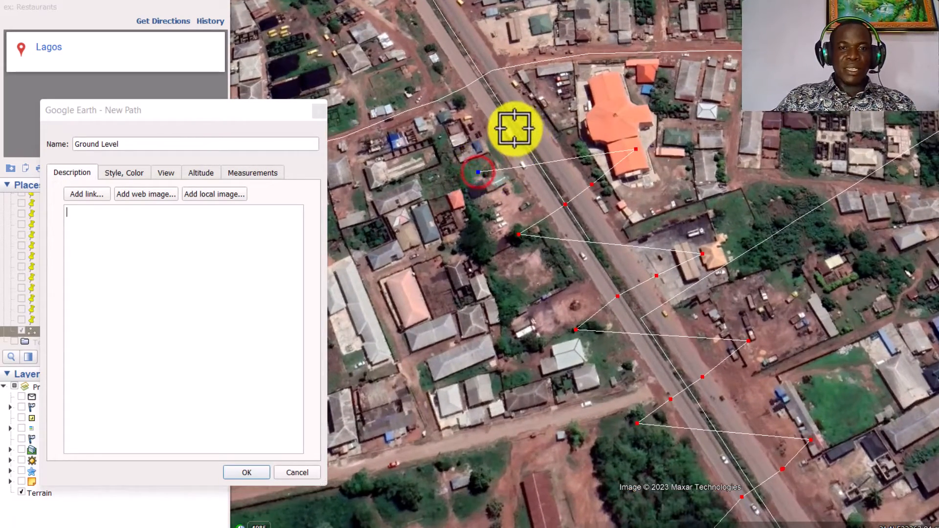
{"action": "scroll", "coordinate": [438, 92], "scroll_direction": "up", "scroll_amount": 2}
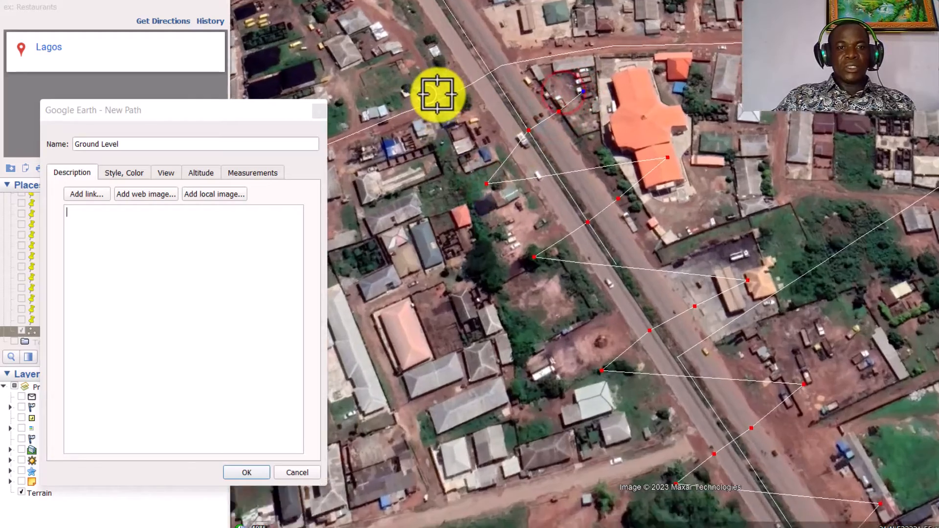
Step: Extend the path with a four-point row across the highway at the side-road crossing and a five-point row just north of it
{"action": "scroll", "coordinate": [620, 413], "scroll_direction": "down", "scroll_amount": 4}
{"action": "scroll", "coordinate": [577, 295], "scroll_direction": "up", "scroll_amount": 1}
{"action": "scroll", "coordinate": [525, 224], "scroll_direction": "up", "scroll_amount": 2}
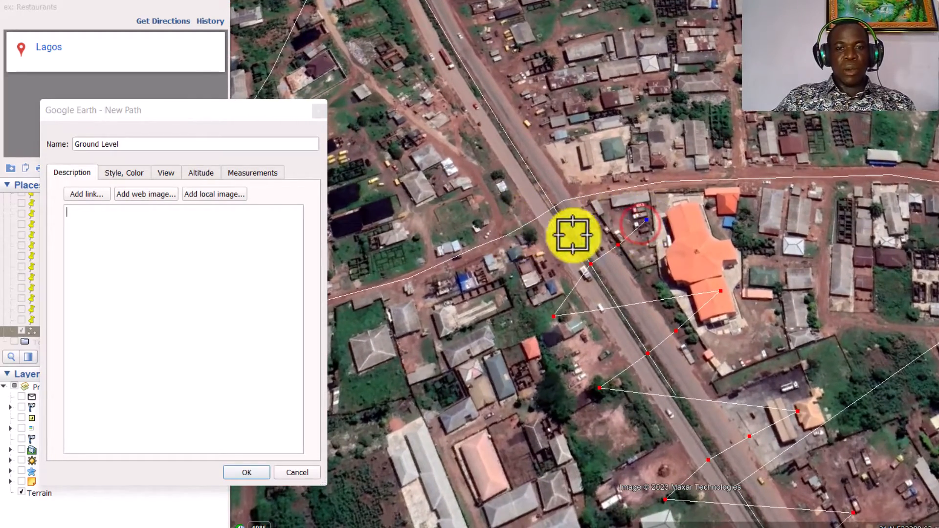
{"action": "left_click", "coordinate": [504, 225]}
{"action": "left_click", "coordinate": [541, 205]}
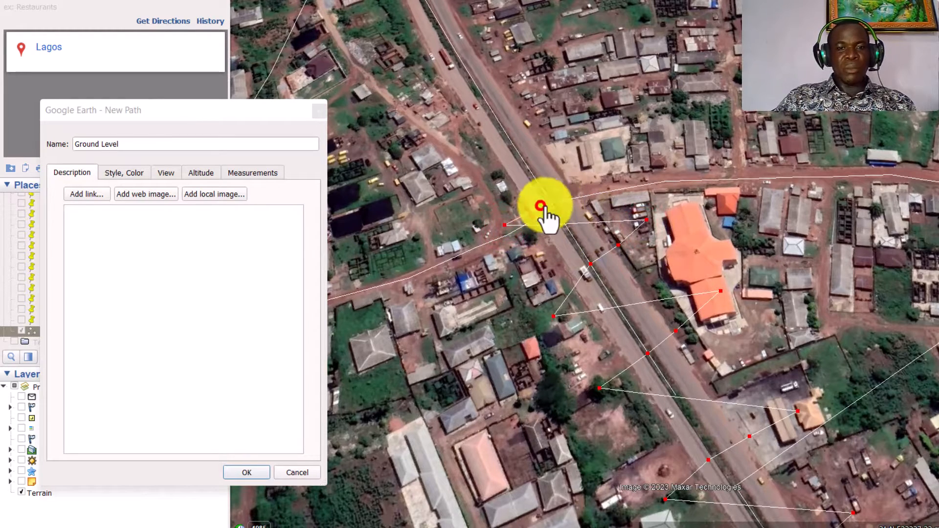
{"action": "left_click", "coordinate": [567, 190]}
{"action": "left_click", "coordinate": [600, 171]}
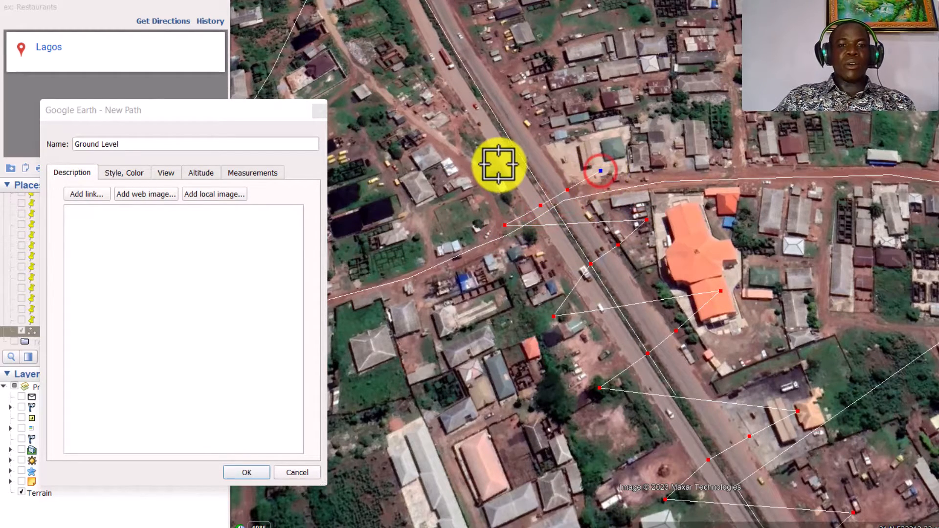
{"action": "scroll", "coordinate": [497, 161], "scroll_direction": "up", "scroll_amount": 2}
{"action": "scroll", "coordinate": [492, 192], "scroll_direction": "up", "scroll_amount": 2}
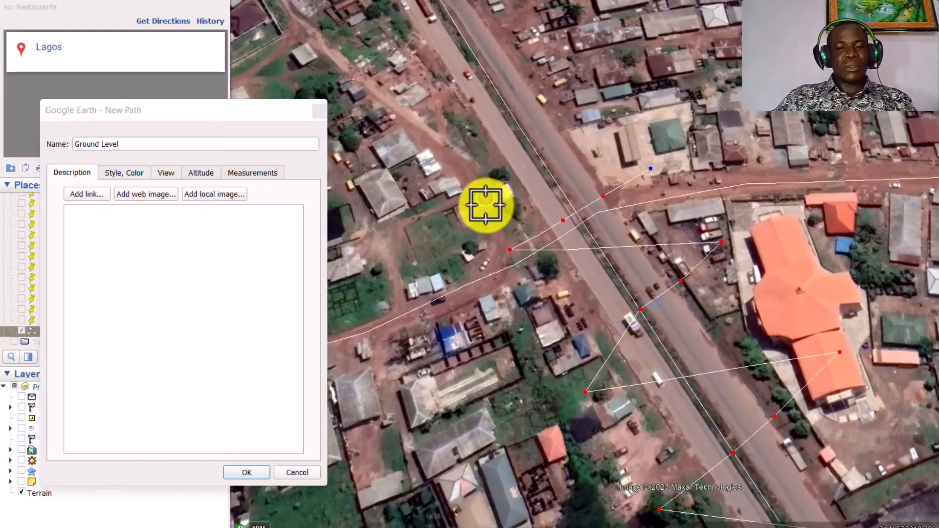
{"action": "left_click", "coordinate": [463, 147]}
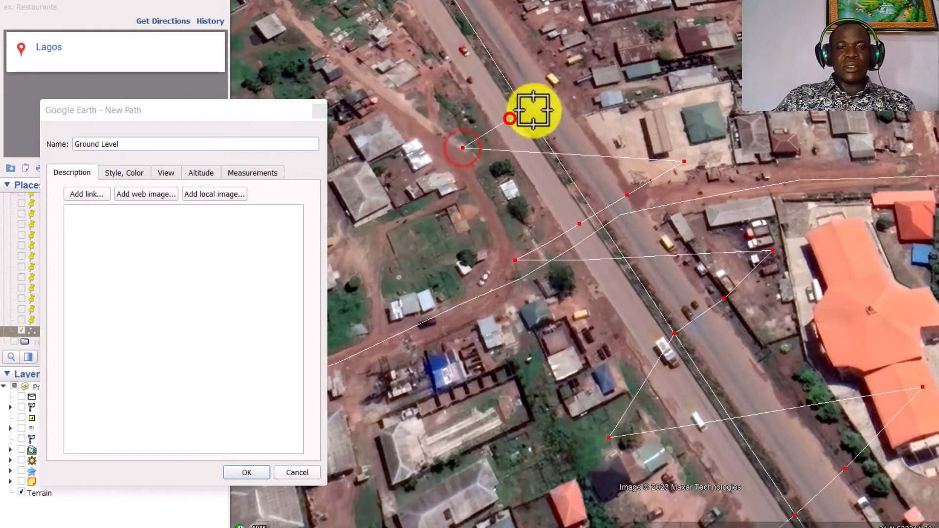
{"action": "left_click", "coordinate": [620, 67]}
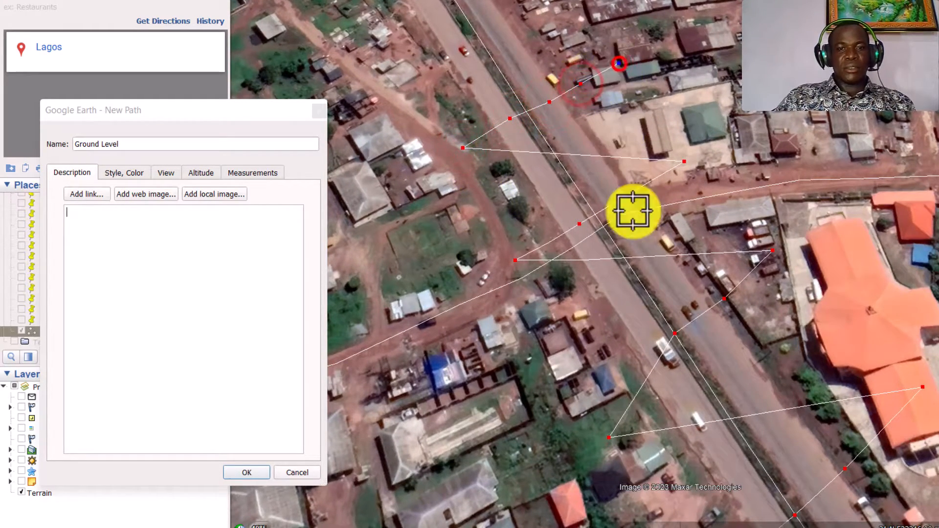
Step: Add a four-point and a five-point row across the highway north of the crossing, up to the cream-roofed buildings east of the road
{"action": "scroll", "coordinate": [629, 212], "scroll_direction": "down", "scroll_amount": 3}
{"action": "scroll", "coordinate": [502, 131], "scroll_direction": "up", "scroll_amount": 2}
{"action": "left_click", "coordinate": [460, 110]}
{"action": "left_click", "coordinate": [504, 84]}
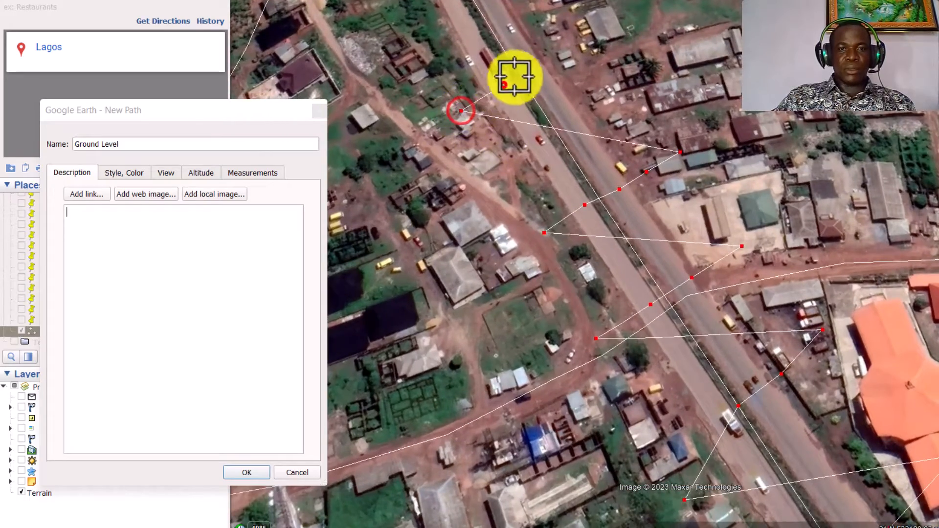
{"action": "scroll", "coordinate": [705, 321], "scroll_direction": "down", "scroll_amount": 3}
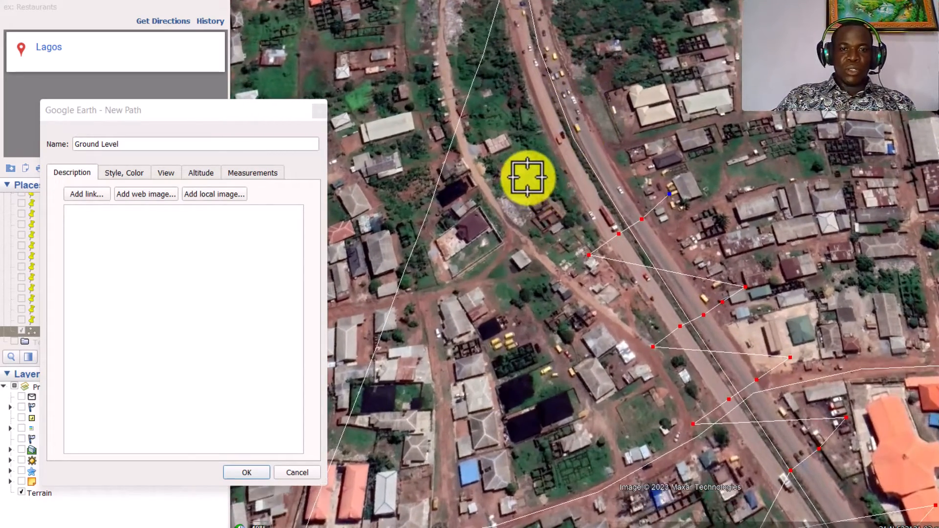
{"action": "left_click", "coordinate": [537, 170]}
{"action": "left_click", "coordinate": [558, 155]}
{"action": "left_click", "coordinate": [587, 143]}
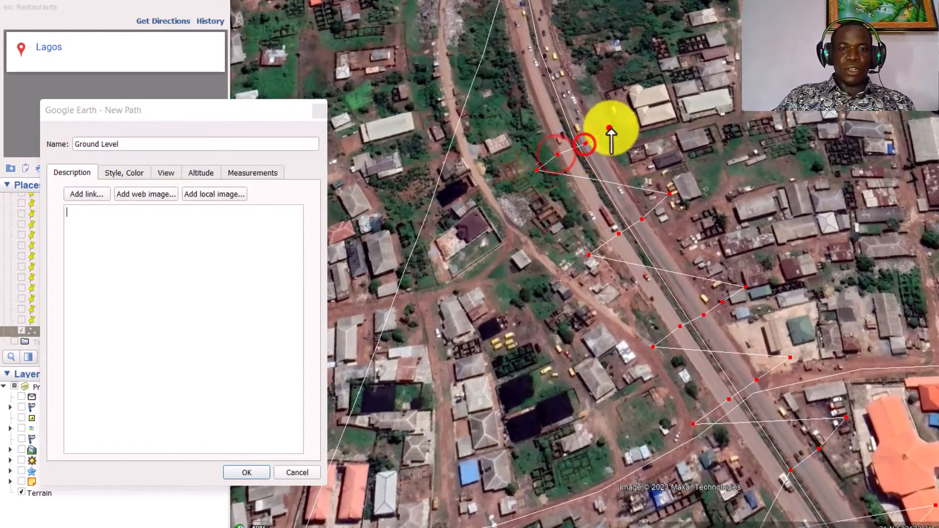
{"action": "left_click", "coordinate": [610, 128]}
{"action": "left_click", "coordinate": [639, 115]}
Step: Finish the highway rows with three more west-to-east crossings over the northern stretch, up to the Centerline path's northern end
{"action": "left_click", "coordinate": [517, 80]}
{"action": "left_click", "coordinate": [559, 73]}
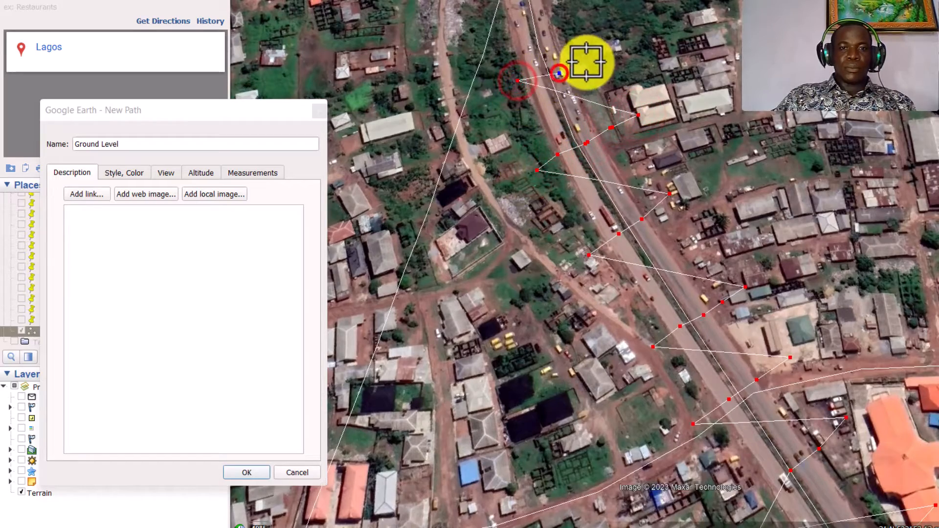
{"action": "left_click", "coordinate": [607, 58]}
{"action": "scroll", "coordinate": [596, 190], "scroll_direction": "down", "scroll_amount": 3}
{"action": "scroll", "coordinate": [543, 90], "scroll_direction": "up", "scroll_amount": 3}
{"action": "left_click", "coordinate": [523, 115]}
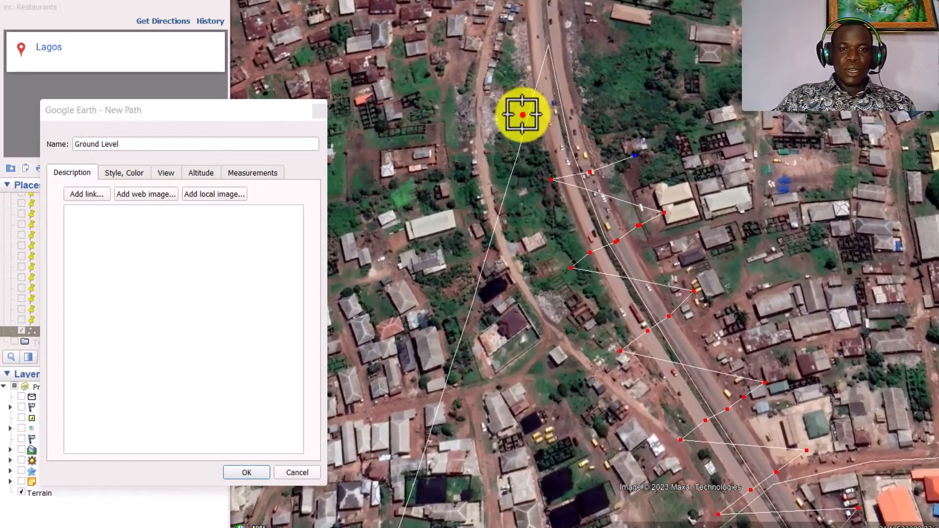
{"action": "left_click", "coordinate": [553, 93]}
{"action": "left_click", "coordinate": [581, 88]}
{"action": "left_click", "coordinate": [610, 79]}
{"action": "left_click", "coordinate": [497, 40]}
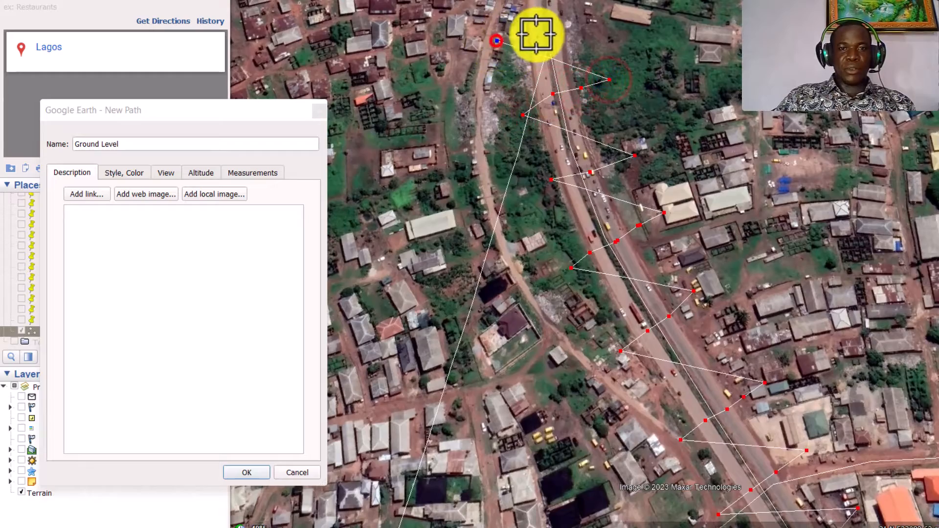
{"action": "left_click", "coordinate": [539, 33]}
{"action": "left_click", "coordinate": [589, 21]}
Step: Continue the path at the two red-roofed buildings on the western side road, zigzagging points across that road toward the east
{"action": "scroll", "coordinate": [587, 98], "scroll_direction": "down", "scroll_amount": 3}
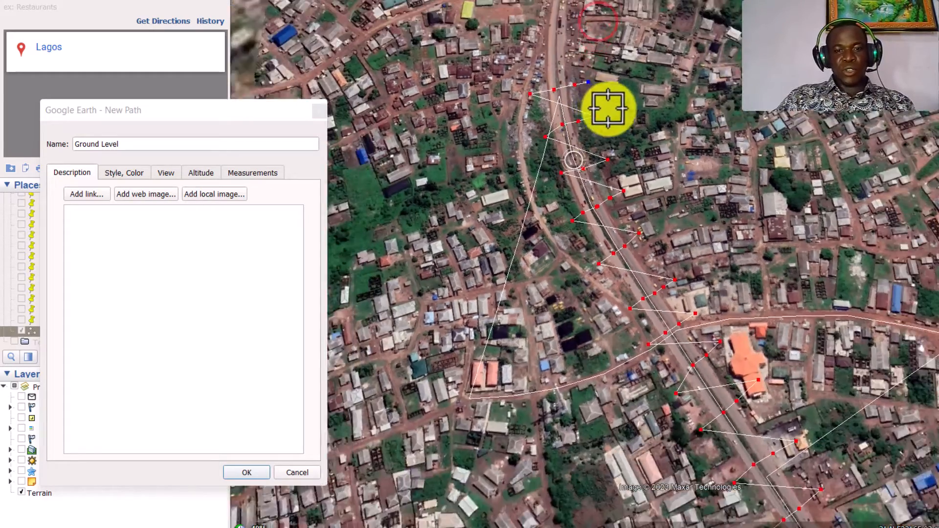
{"action": "scroll", "coordinate": [466, 405], "scroll_direction": "up", "scroll_amount": 3}
{"action": "scroll", "coordinate": [732, 289], "scroll_direction": "down", "scroll_amount": 1}
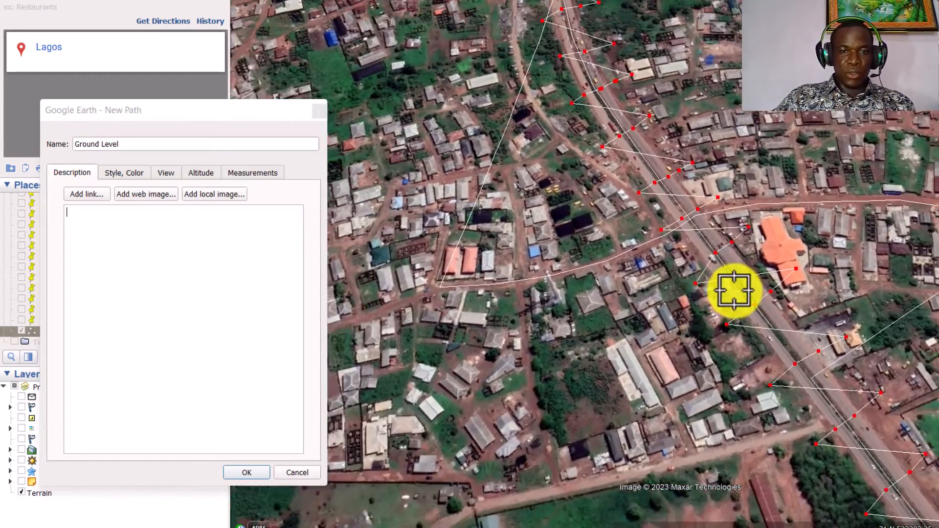
{"action": "scroll", "coordinate": [485, 308], "scroll_direction": "up", "scroll_amount": 1}
{"action": "left_click", "coordinate": [475, 310]}
{"action": "left_click", "coordinate": [481, 267]}
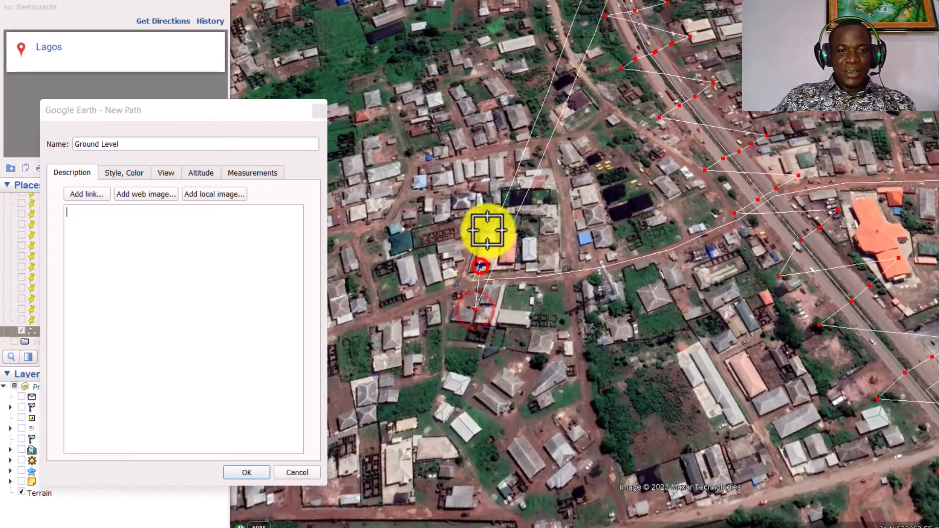
{"action": "left_click", "coordinate": [488, 226]}
{"action": "left_click", "coordinate": [512, 311]}
{"action": "left_click", "coordinate": [549, 250]}
{"action": "left_click", "coordinate": [567, 290]}
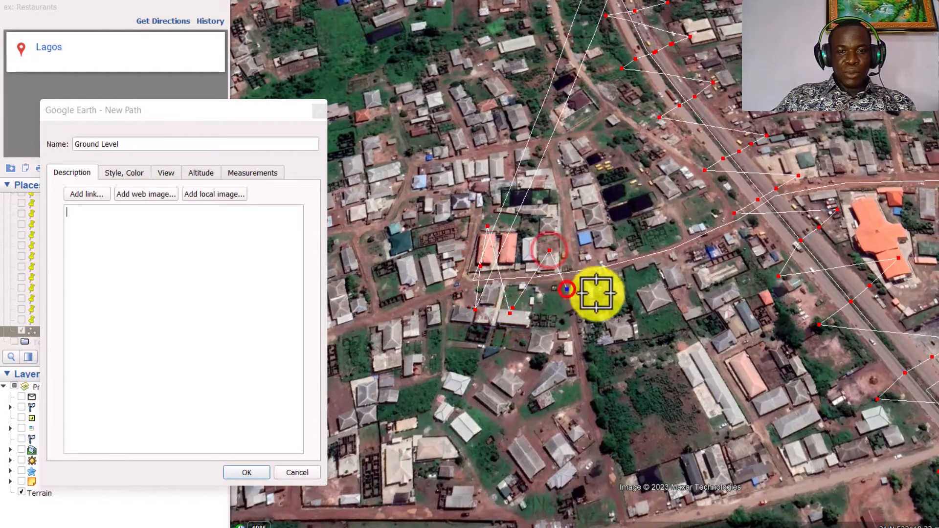
Step: Extend the Ground Level path eastward in zigzag rows across the western side road, ending with a three-point row at the highway junction
{"action": "left_click", "coordinate": [606, 301]}
{"action": "left_click", "coordinate": [609, 240]}
{"action": "left_click", "coordinate": [627, 266]}
{"action": "left_click", "coordinate": [646, 290]}
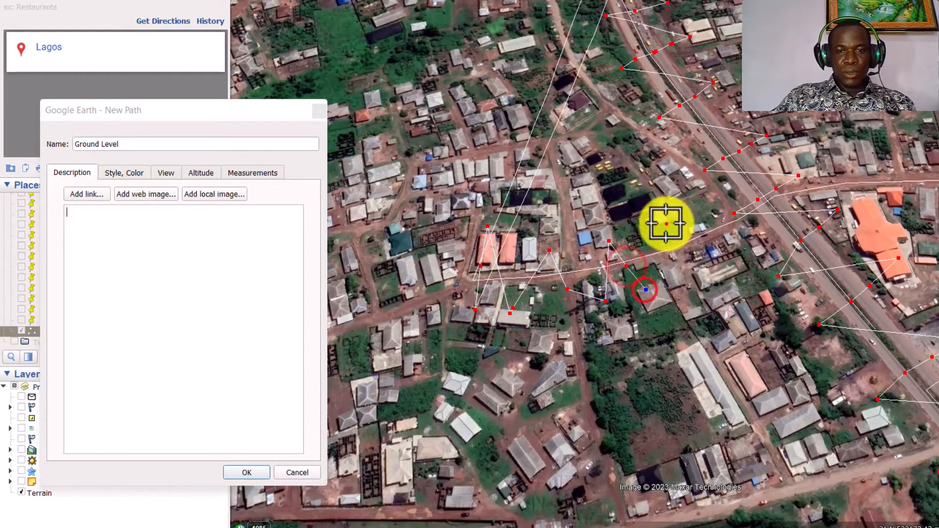
{"action": "left_click", "coordinate": [666, 224]}
{"action": "left_click", "coordinate": [700, 246]}
{"action": "left_click", "coordinate": [719, 259]}
{"action": "left_click", "coordinate": [730, 186]}
{"action": "left_click", "coordinate": [766, 201]}
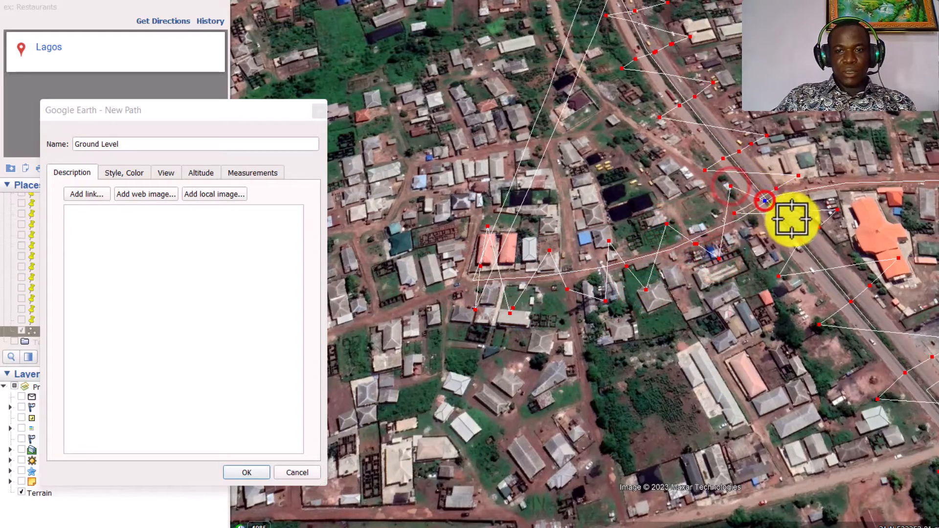
{"action": "left_click", "coordinate": [795, 222]}
Step: Add three-point rows running north to south across the eastern side road, starting beside the orange-roofed building and continuing eastward
{"action": "scroll", "coordinate": [565, 255], "scroll_direction": "down", "scroll_amount": 2}
{"action": "left_click", "coordinate": [751, 183]}
{"action": "left_click", "coordinate": [762, 208]}
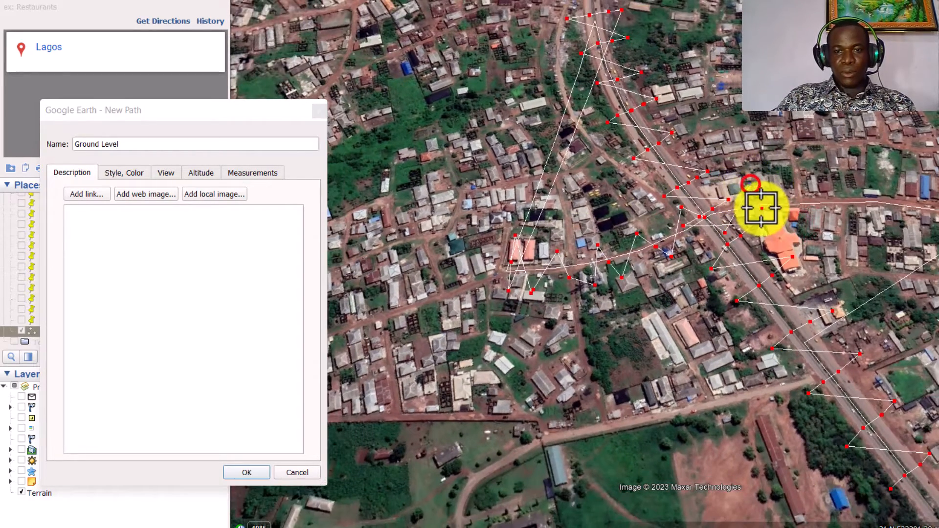
{"action": "left_click", "coordinate": [772, 226]}
{"action": "left_click", "coordinate": [824, 180]}
{"action": "left_click", "coordinate": [831, 209]}
{"action": "left_click", "coordinate": [840, 227]}
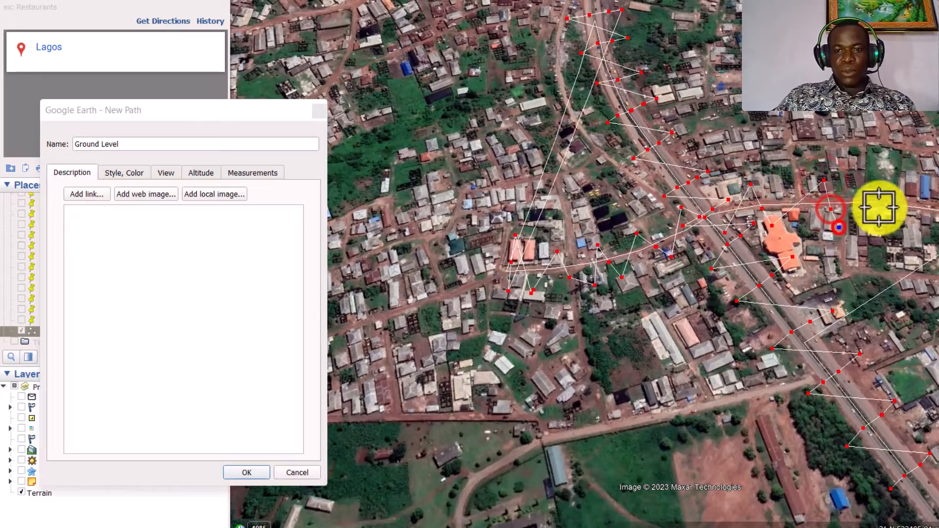
{"action": "left_click", "coordinate": [902, 210]}
{"action": "left_click", "coordinate": [906, 226]}
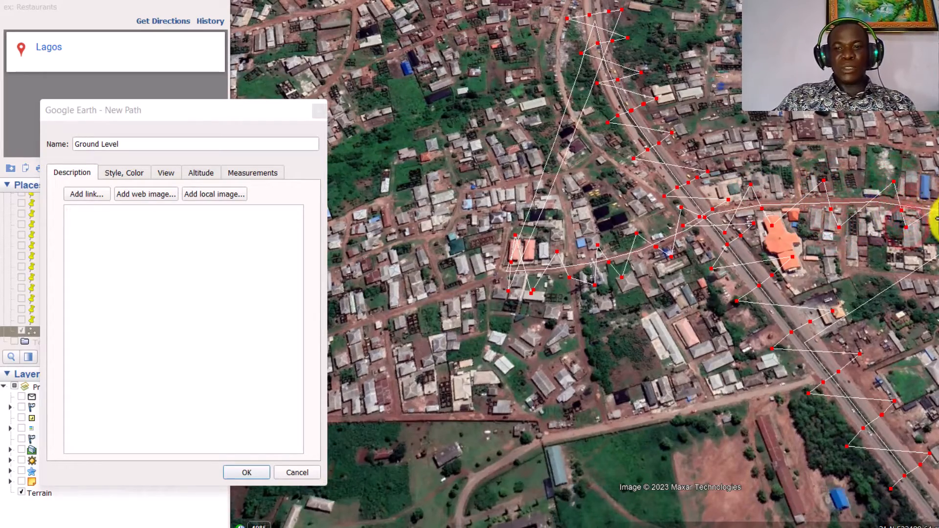
Step: Add one more three-point row across the eastern side road, near the path's eastern end, and save the Ground Level path
{"action": "scroll", "coordinate": [928, 206], "scroll_direction": "up", "scroll_amount": 3}
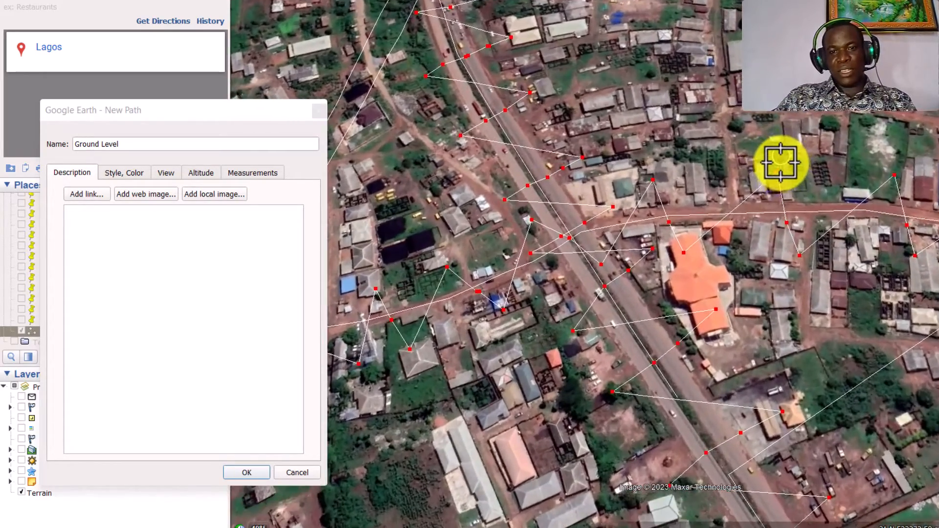
{"action": "scroll", "coordinate": [485, 195], "scroll_direction": "down", "scroll_amount": 2}
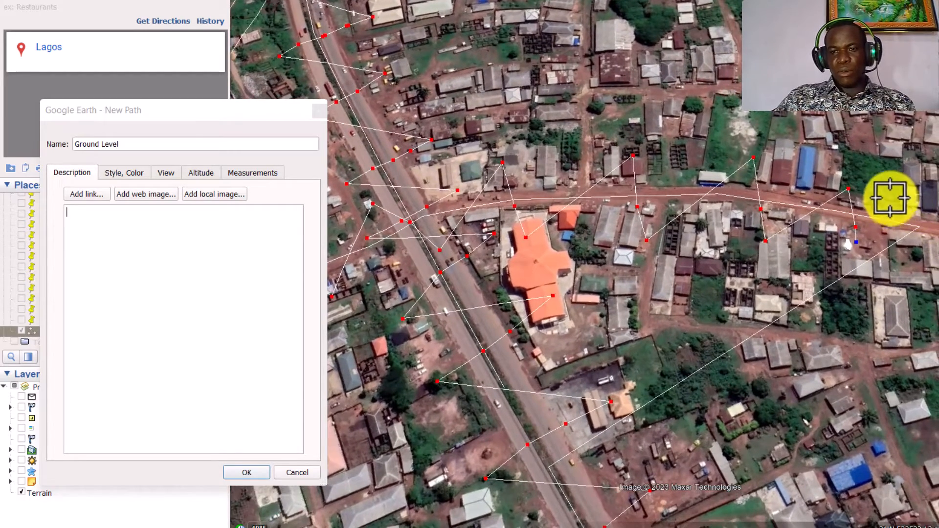
{"action": "left_click", "coordinate": [888, 193]}
{"action": "left_click", "coordinate": [884, 225]}
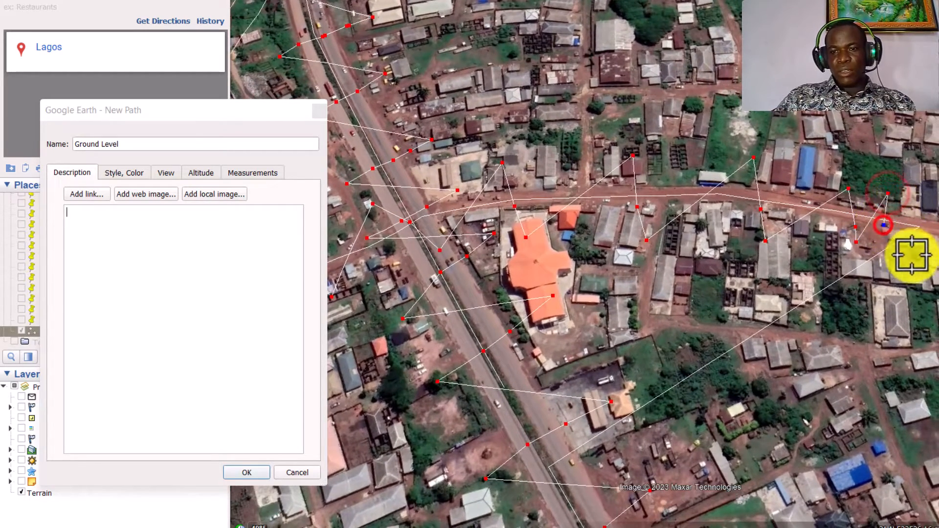
{"action": "left_click", "coordinate": [917, 258]}
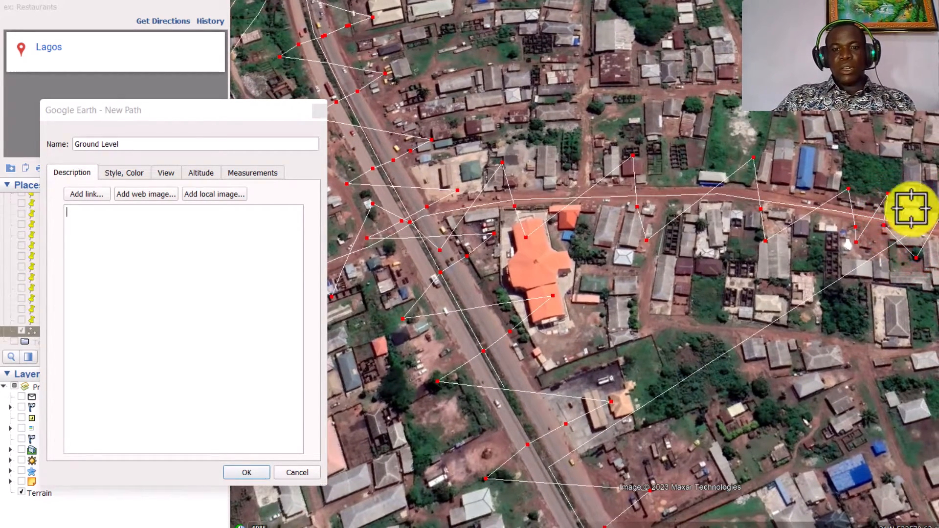
{"action": "scroll", "coordinate": [894, 202], "scroll_direction": "down", "scroll_amount": 2}
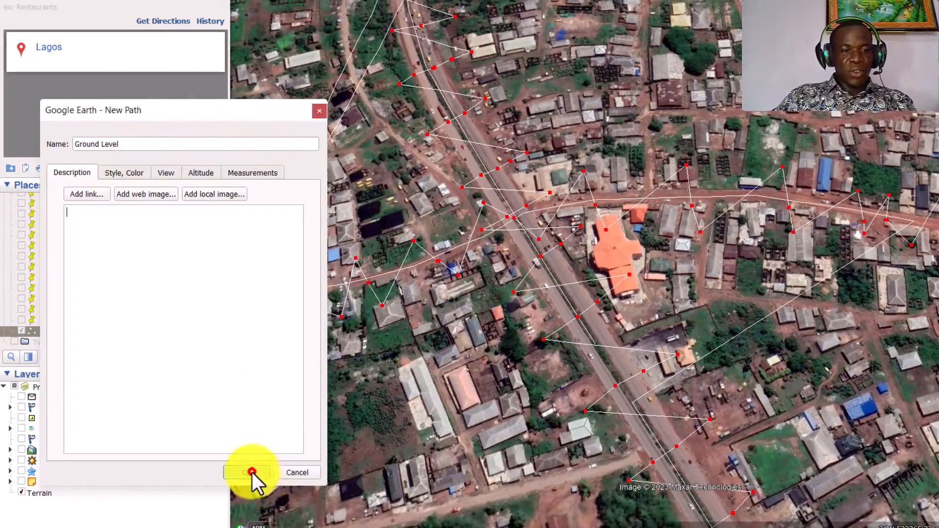
{"action": "left_click", "coordinate": [250, 472]}
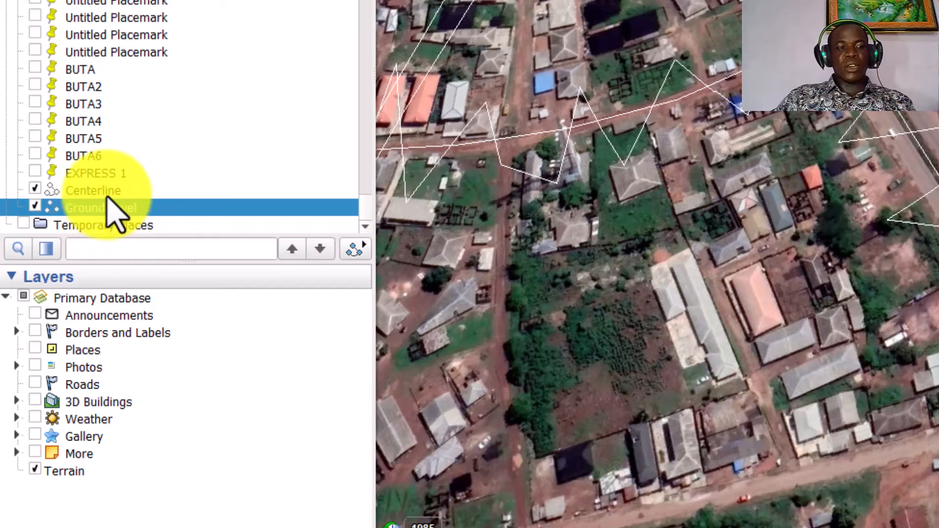
Step: Save the Centerline path as a KMZ file named Centerline in a new Extract Data folder under Documents
{"action": "left_click", "coordinate": [85, 190]}
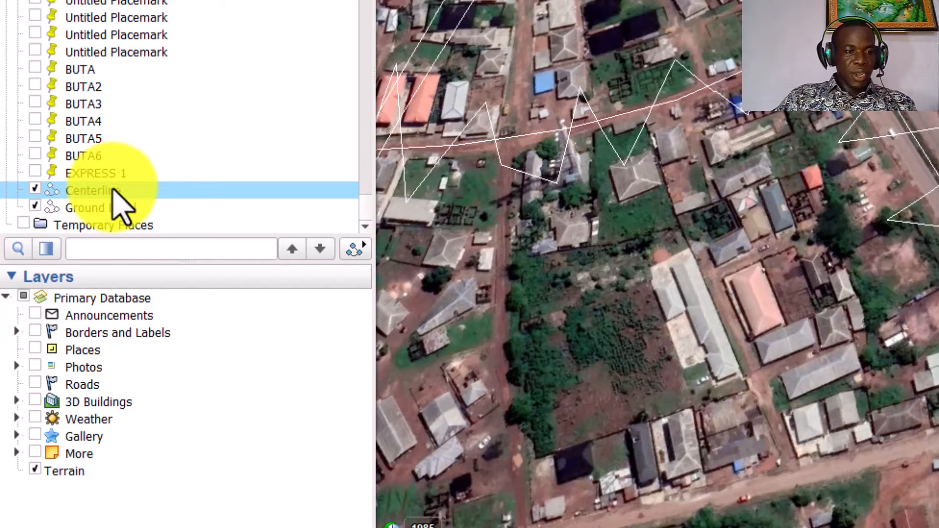
{"action": "right_click", "coordinate": [113, 192]}
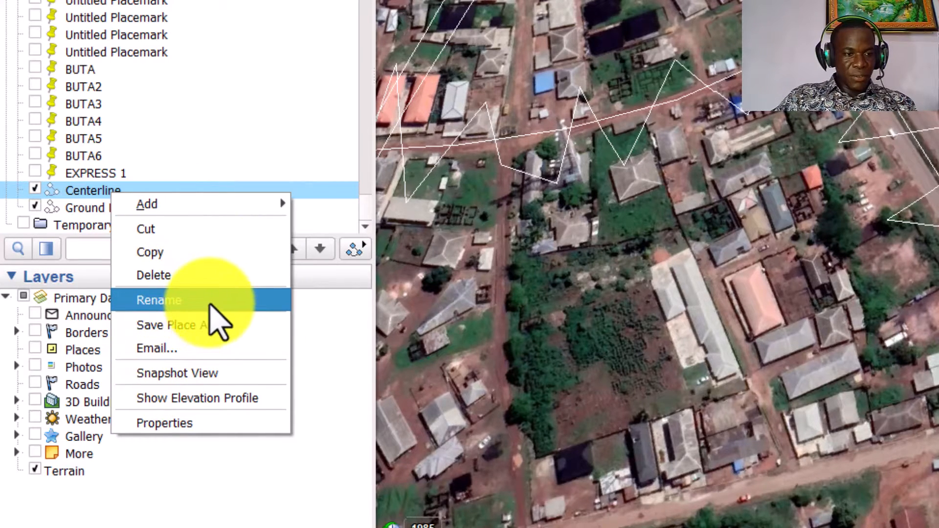
{"action": "left_click", "coordinate": [201, 325]}
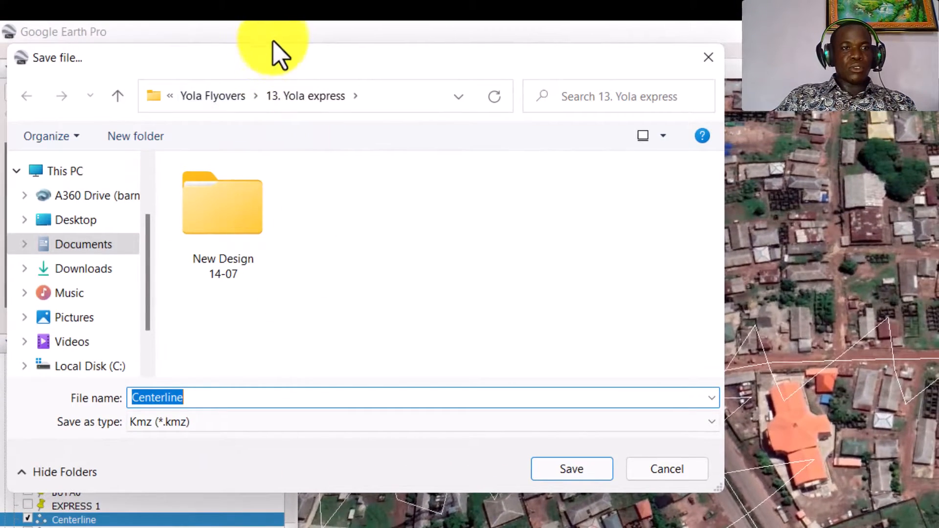
{"action": "left_click", "coordinate": [283, 34]}
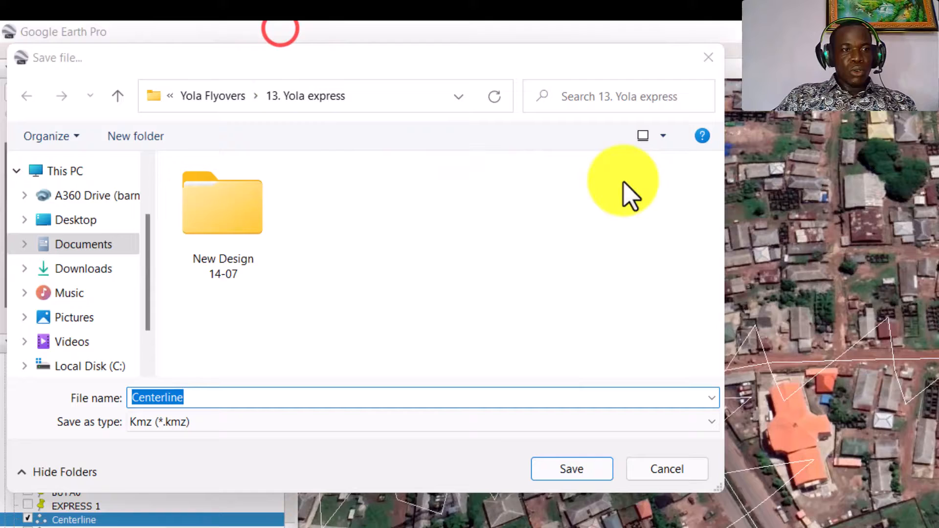
{"action": "left_click", "coordinate": [56, 245]}
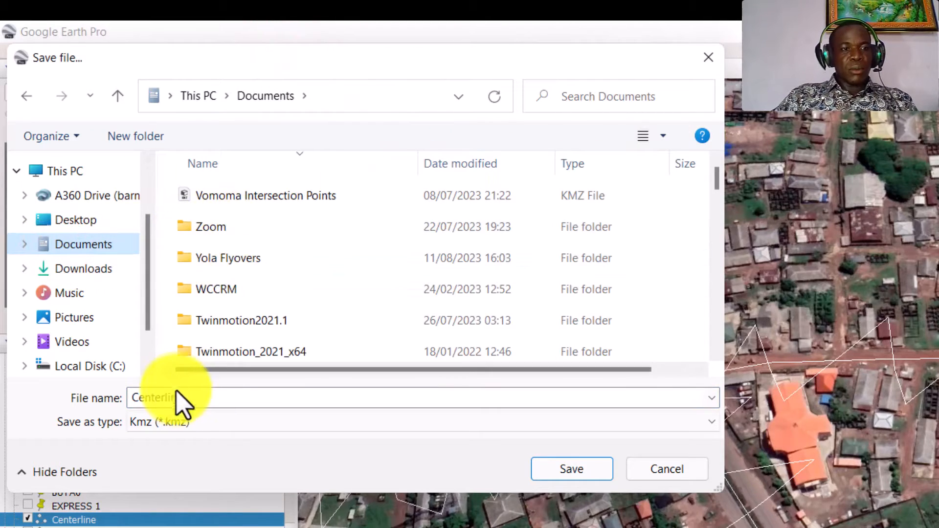
{"action": "double_click", "coordinate": [198, 399]}
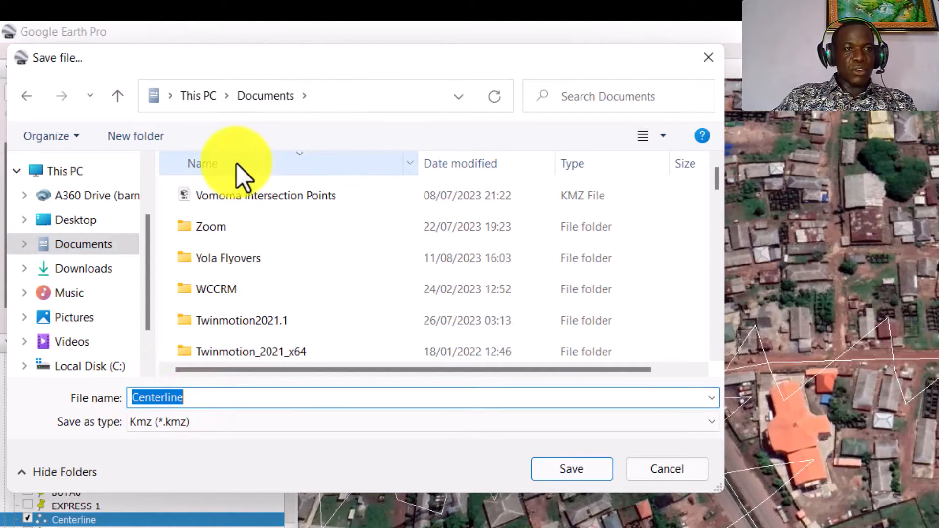
{"action": "left_click", "coordinate": [135, 136]}
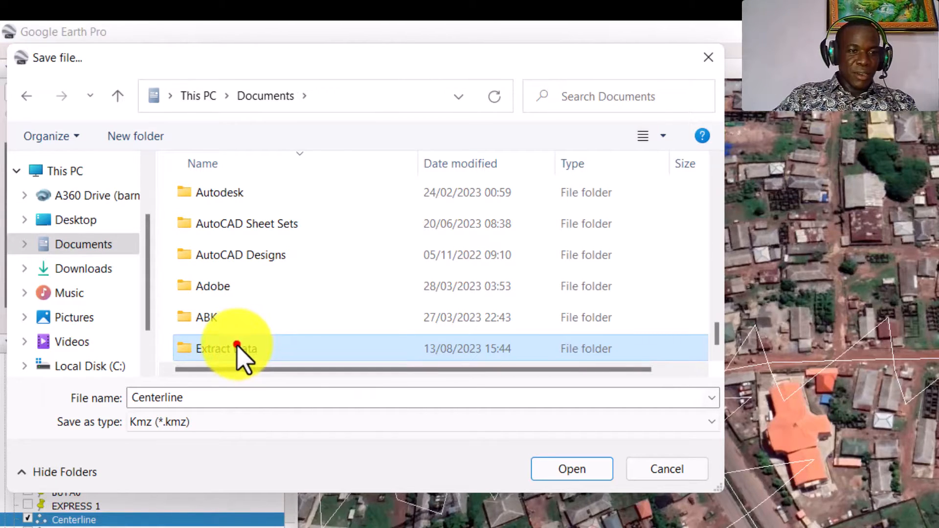
{"action": "double_click", "coordinate": [237, 345]}
{"action": "double_click", "coordinate": [185, 396]}
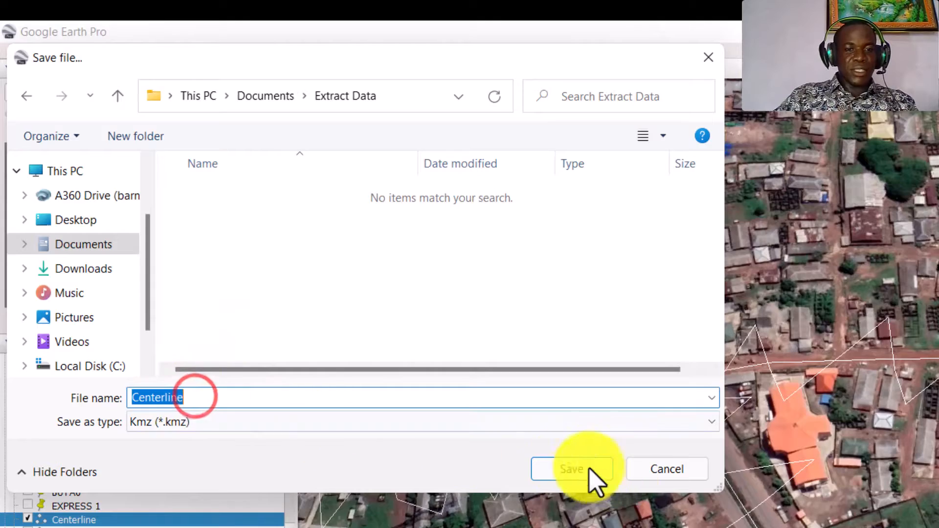
{"action": "left_click", "coordinate": [568, 472]}
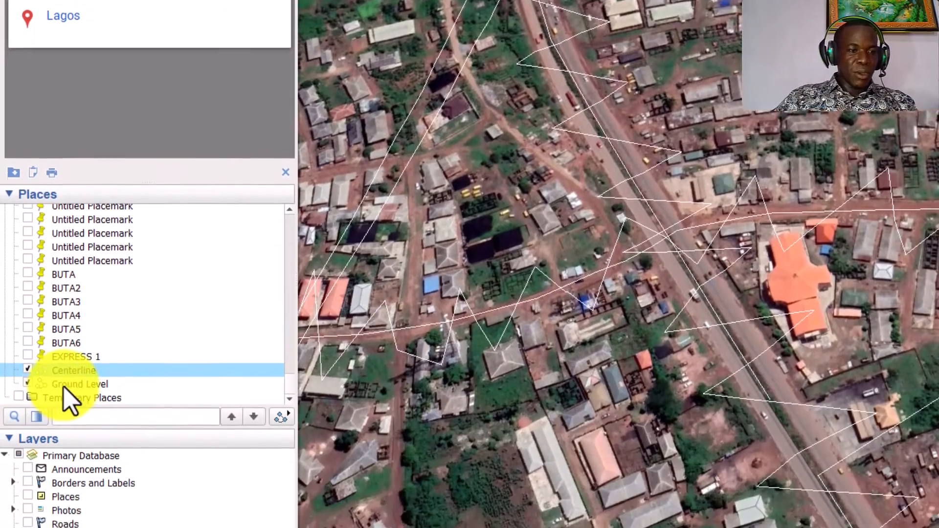
Step: Save the Ground Level path as a KMZ file named Ground Level in the Extract Data folder
{"action": "left_click", "coordinate": [77, 527]}
{"action": "right_click", "coordinate": [78, 324]}
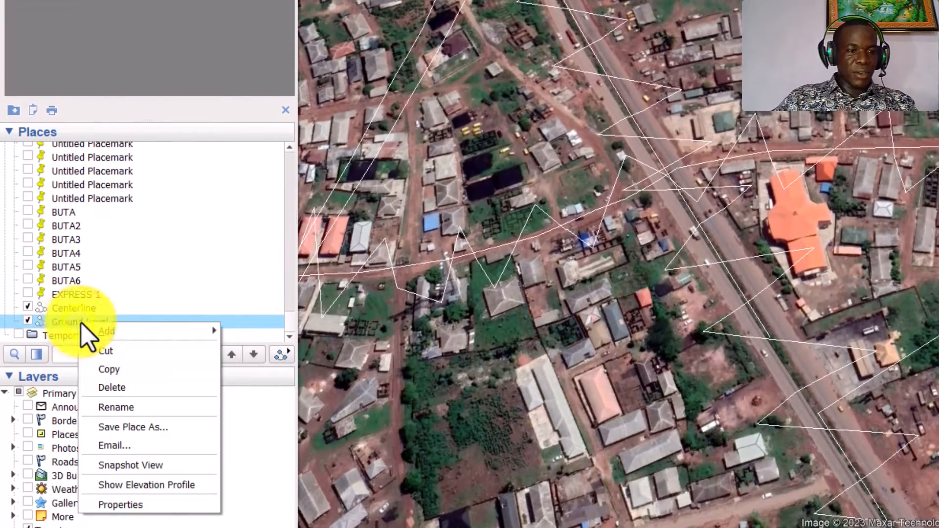
{"action": "left_click", "coordinate": [145, 427]}
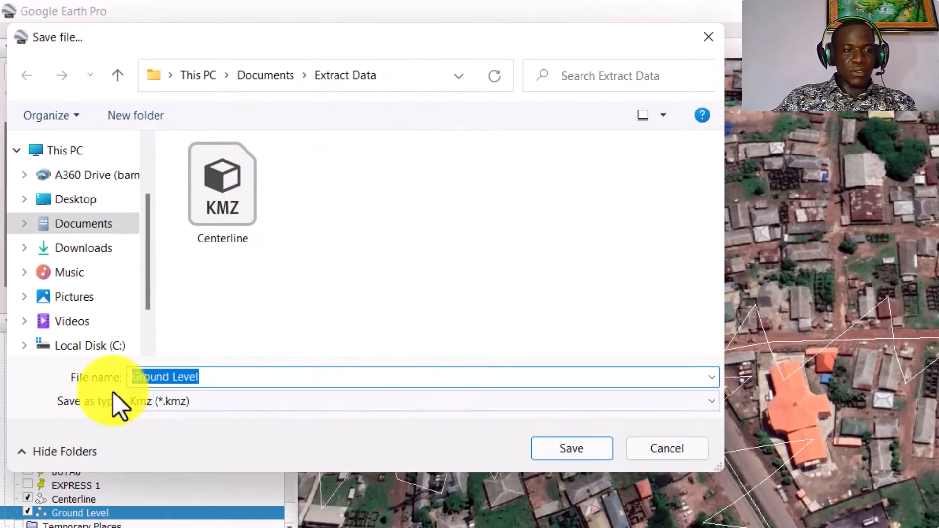
{"action": "left_click", "coordinate": [574, 451]}
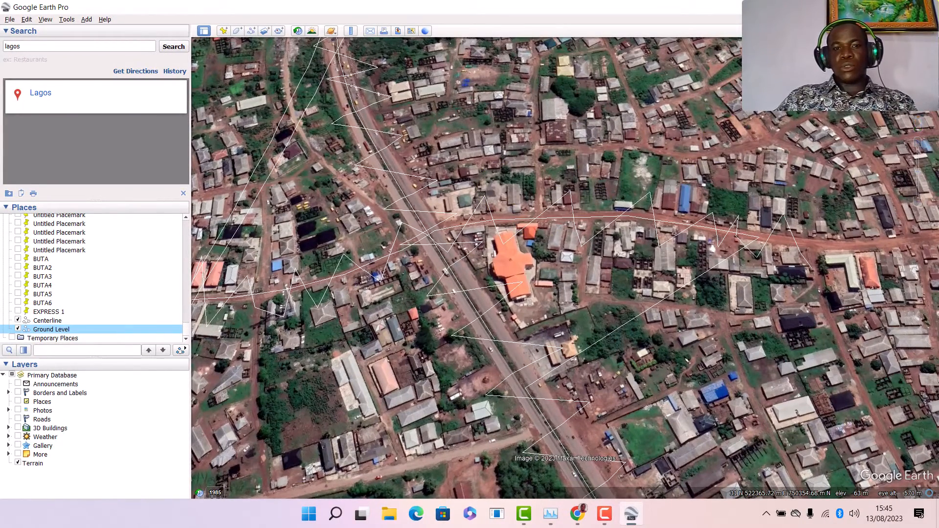
Step: Close Google Earth Pro and launch Global Mapper 22.1 (64-bit)
{"action": "left_click", "coordinate": [927, 7]}
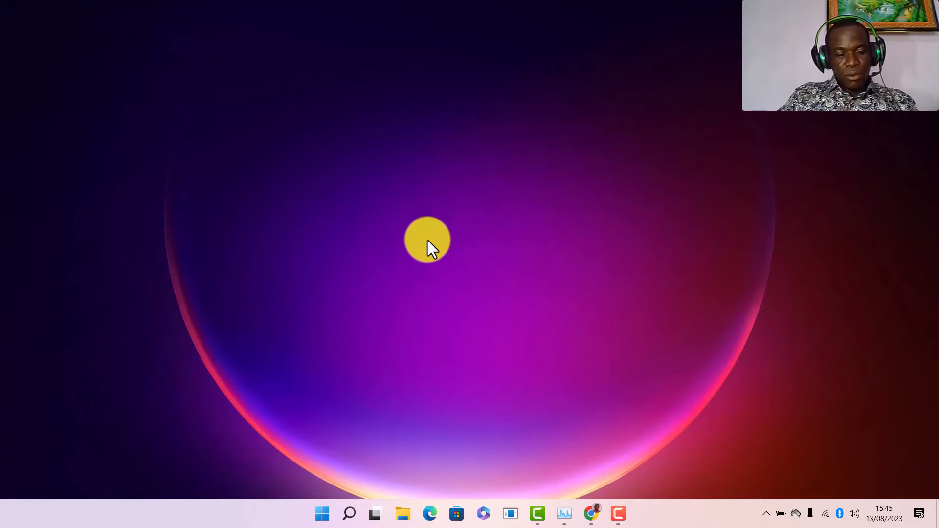
{"action": "key", "text": "super"}
{"action": "type", "text": "globa"}
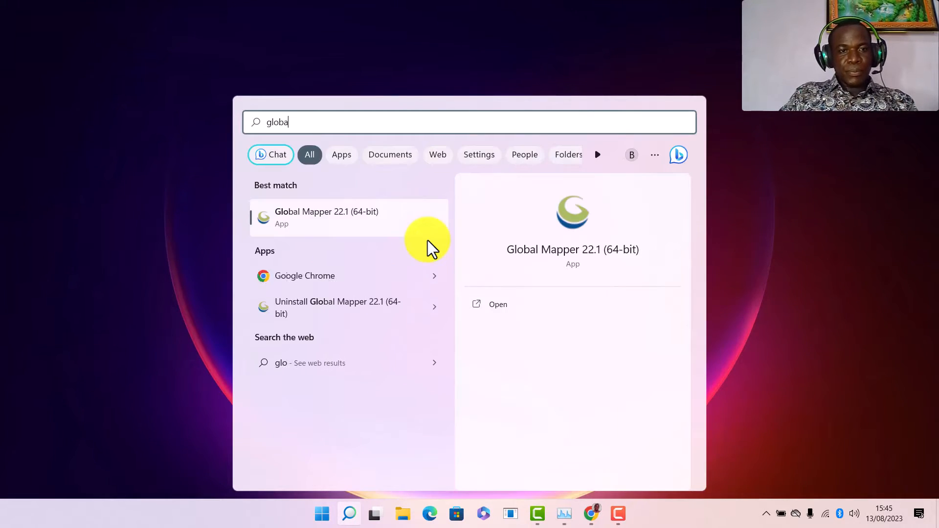
{"action": "type", "text": "l"}
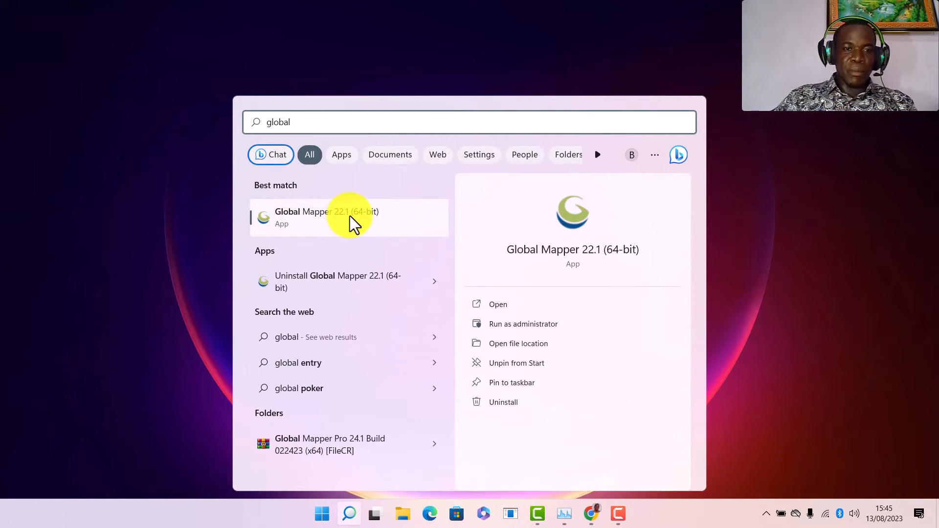
{"action": "left_click", "coordinate": [576, 223]}
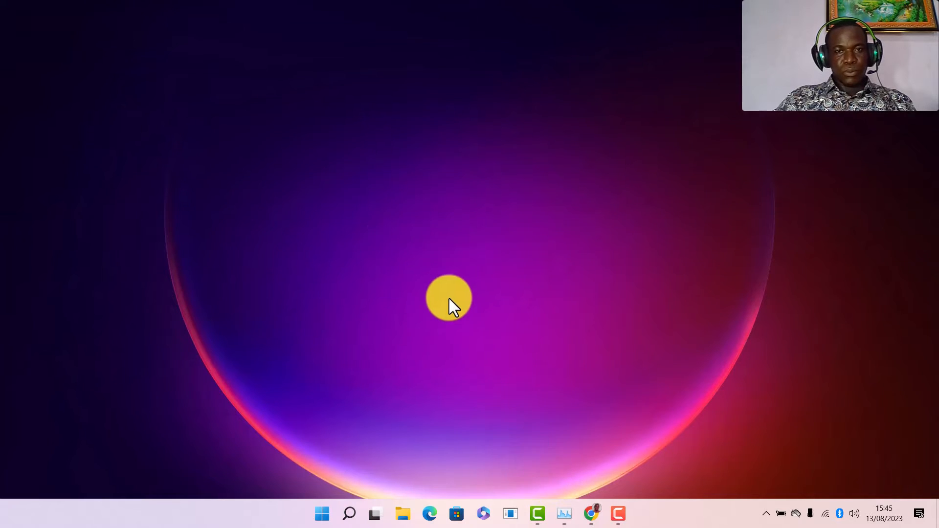
{"action": "key", "text": "super"}
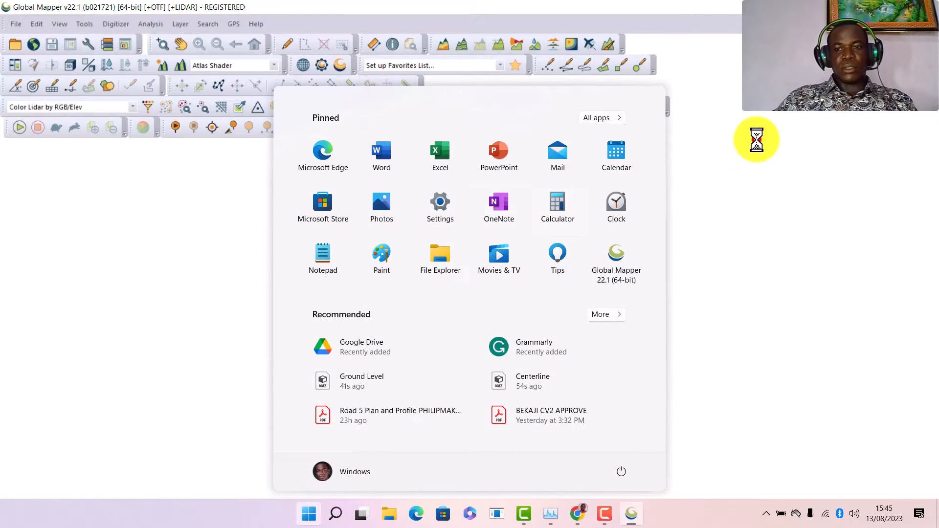
{"action": "left_click", "coordinate": [757, 140]}
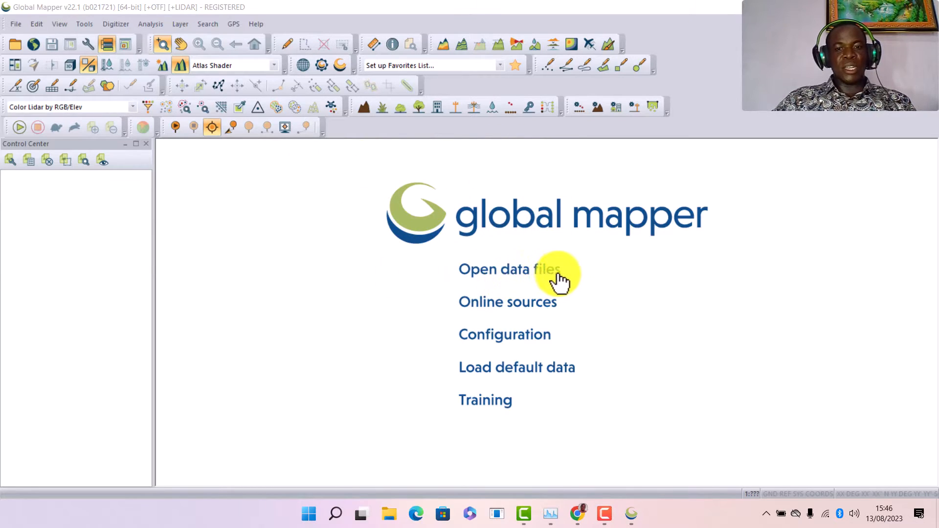
Step: Bring up the dialog for opening data files and go to the Documents folder
{"action": "left_click", "coordinate": [19, 23]}
{"action": "mouse_move", "coordinate": [37, 24]}
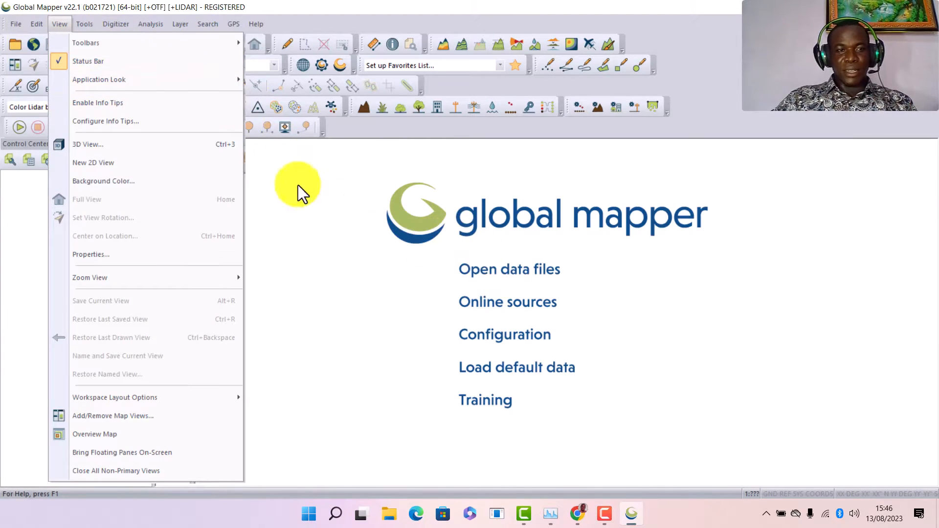
{"action": "left_click", "coordinate": [59, 26]}
{"action": "left_click", "coordinate": [16, 24]}
{"action": "left_click", "coordinate": [114, 42]}
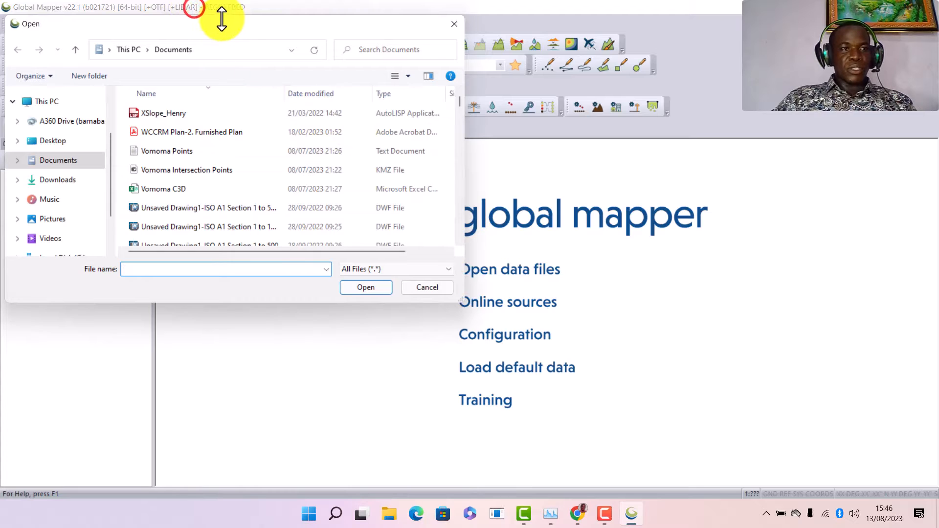
{"action": "left_click", "coordinate": [57, 162]}
Step: Load the Centerline KMZ file from the Extract Data folder in Documents
{"action": "scroll", "coordinate": [188, 202], "scroll_direction": "down", "scroll_amount": 5}
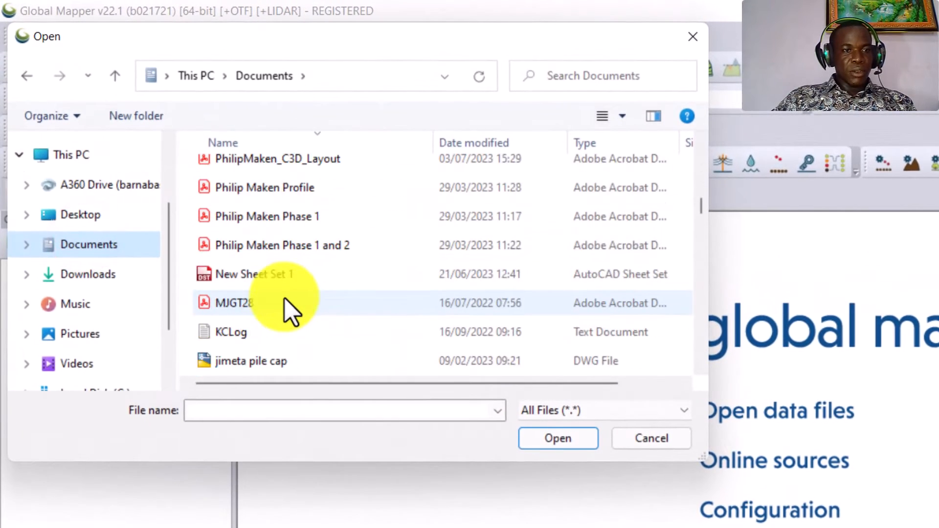
{"action": "scroll", "coordinate": [292, 312], "scroll_direction": "down", "scroll_amount": 20}
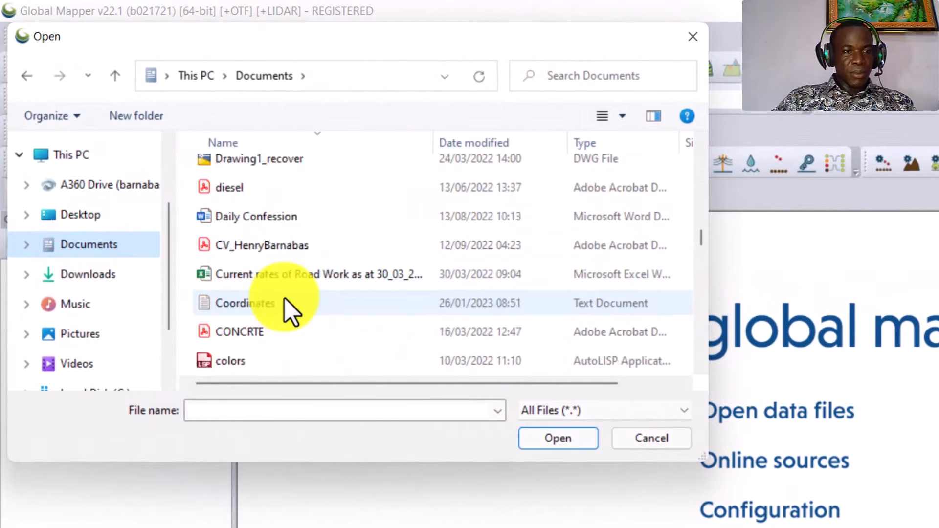
{"action": "scroll", "coordinate": [274, 296], "scroll_direction": "down", "scroll_amount": 3}
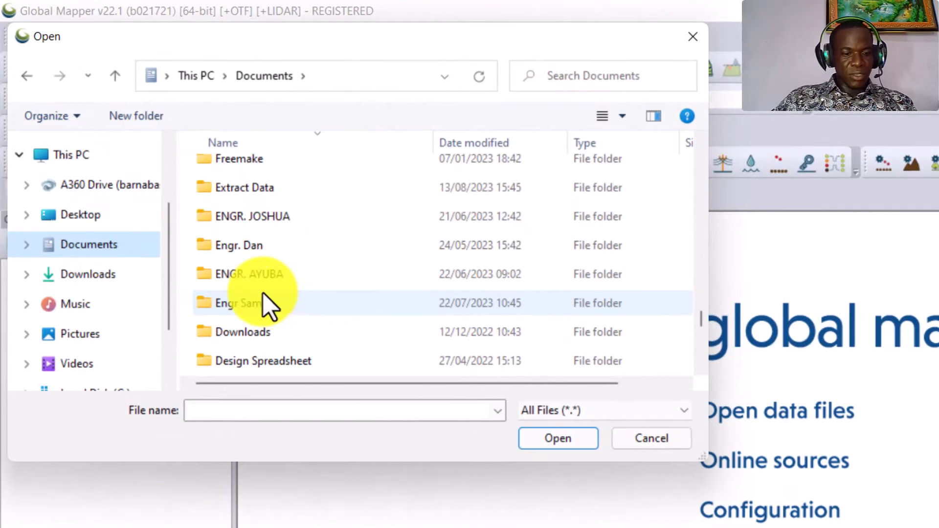
{"action": "left_click", "coordinate": [262, 292]}
{"action": "key", "text": "e"}
{"action": "key", "text": "e"}
{"action": "key", "text": "e"}
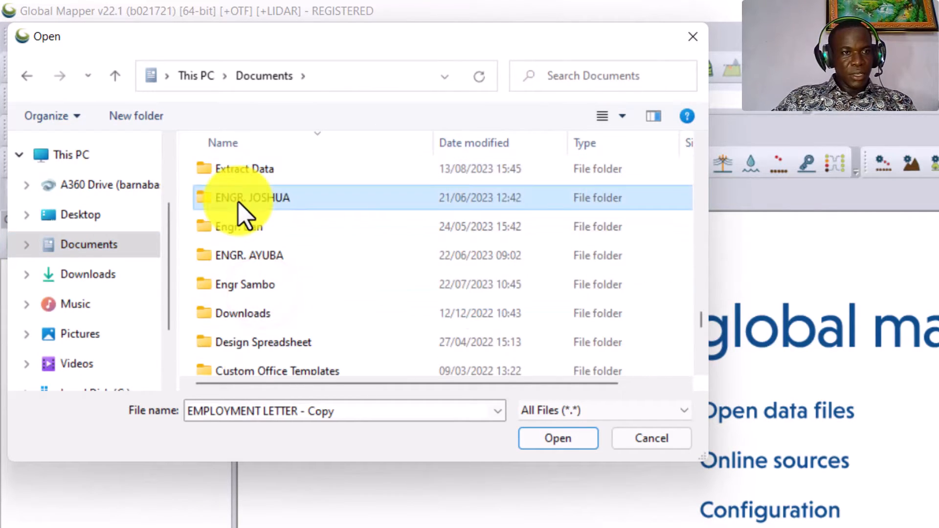
{"action": "double_click", "coordinate": [250, 169]}
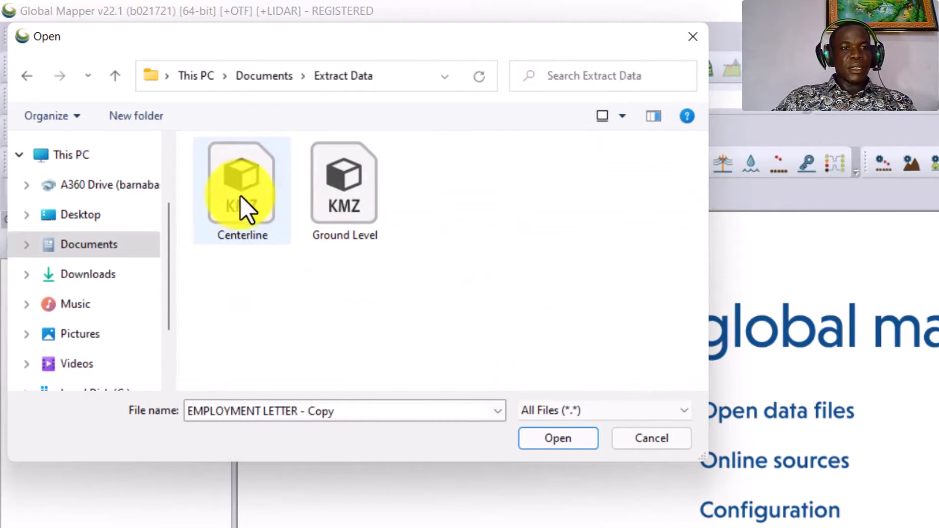
{"action": "left_click", "coordinate": [244, 204]}
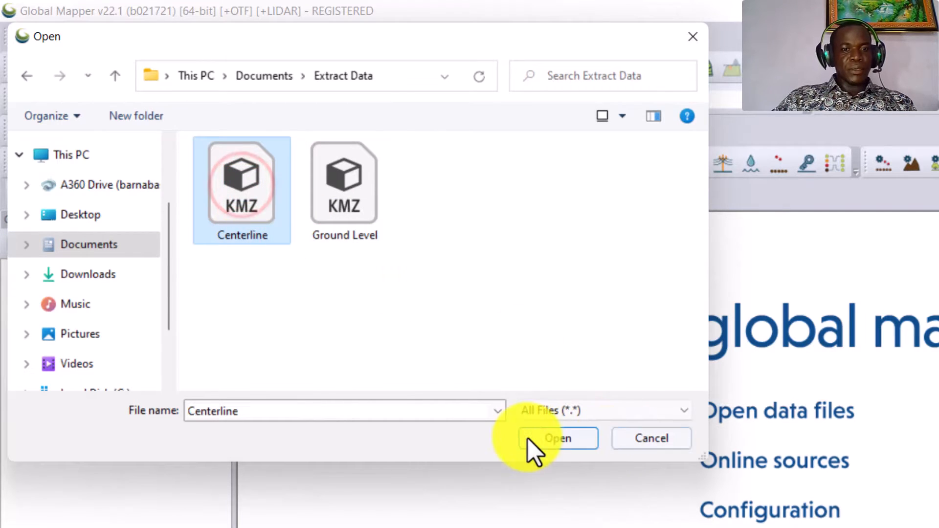
{"action": "left_click", "coordinate": [541, 440]}
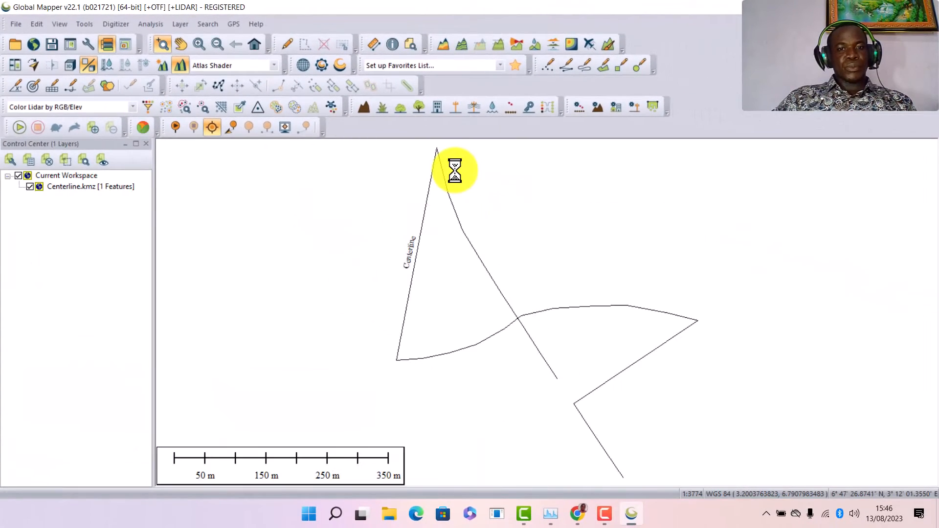
Step: Examine the loaded Centerline path on the map, up close and over its full extent
{"action": "scroll", "coordinate": [472, 327], "scroll_direction": "up", "scroll_amount": 5}
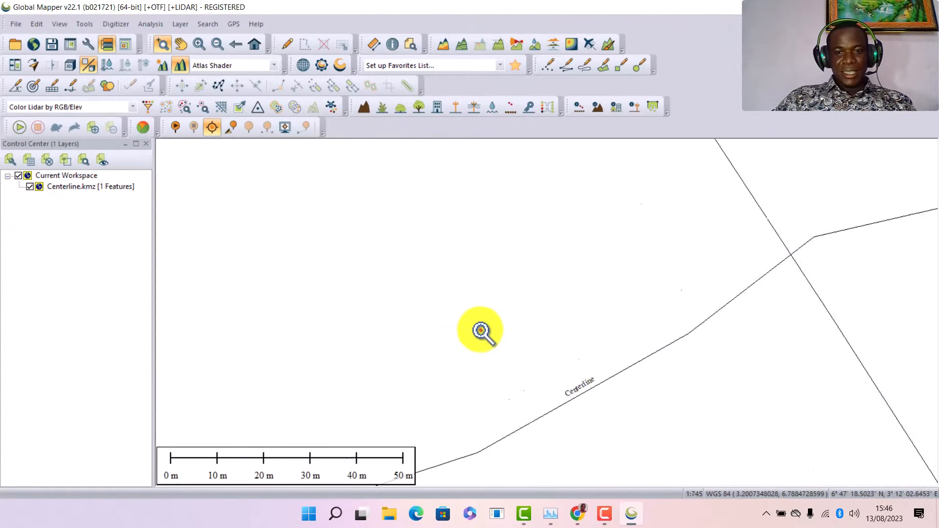
{"action": "scroll", "coordinate": [482, 330], "scroll_direction": "down", "scroll_amount": 5}
{"action": "scroll", "coordinate": [482, 321], "scroll_direction": "down", "scroll_amount": 5}
{"action": "scroll", "coordinate": [451, 290], "scroll_direction": "up", "scroll_amount": 5}
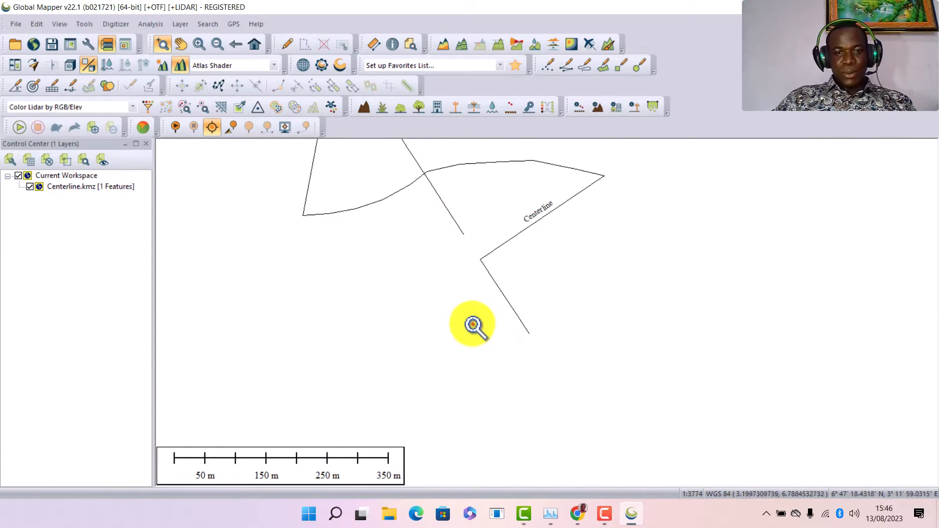
{"action": "scroll", "coordinate": [489, 342], "scroll_direction": "down", "scroll_amount": 2}
{"action": "scroll", "coordinate": [457, 289], "scroll_direction": "up", "scroll_amount": 2}
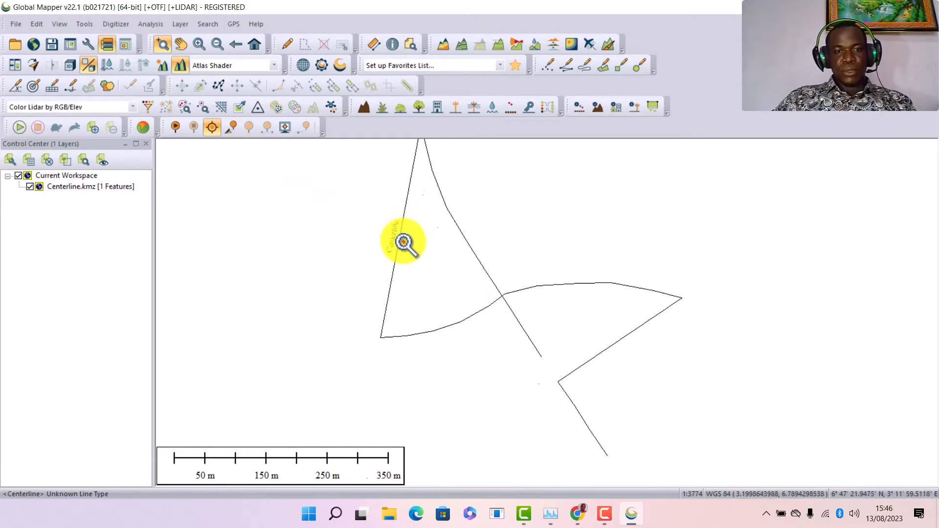
{"action": "scroll", "coordinate": [435, 246], "scroll_direction": "down", "scroll_amount": 2}
{"action": "scroll", "coordinate": [432, 247], "scroll_direction": "up", "scroll_amount": 1}
{"action": "left_click_drag", "start_coordinate": [432, 247], "coordinate": [486, 273]}
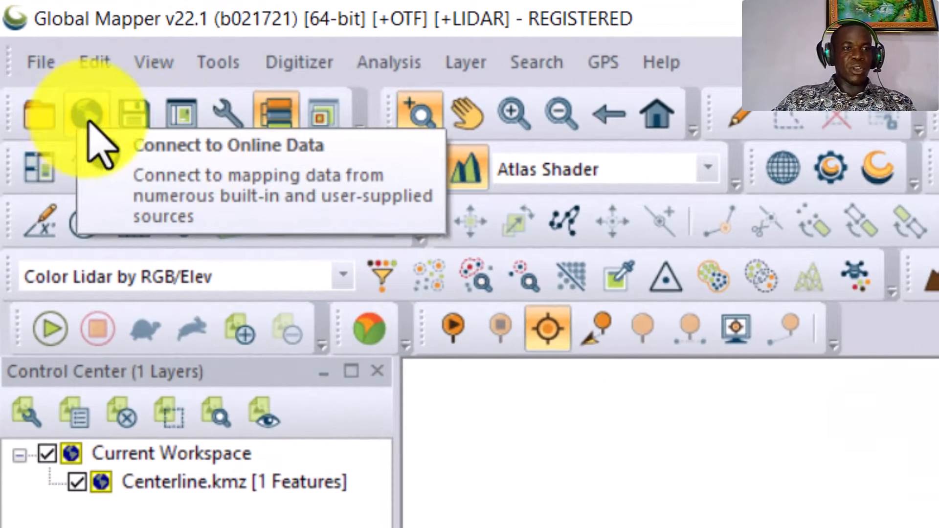
Step: Load SRTM Worldwide Elevation Data (1-arc-second Resolution, SRTM Plus V3) for the current screen bounds and move its layer above Centerline.kmz in the layer order
{"action": "left_click", "coordinate": [87, 117]}
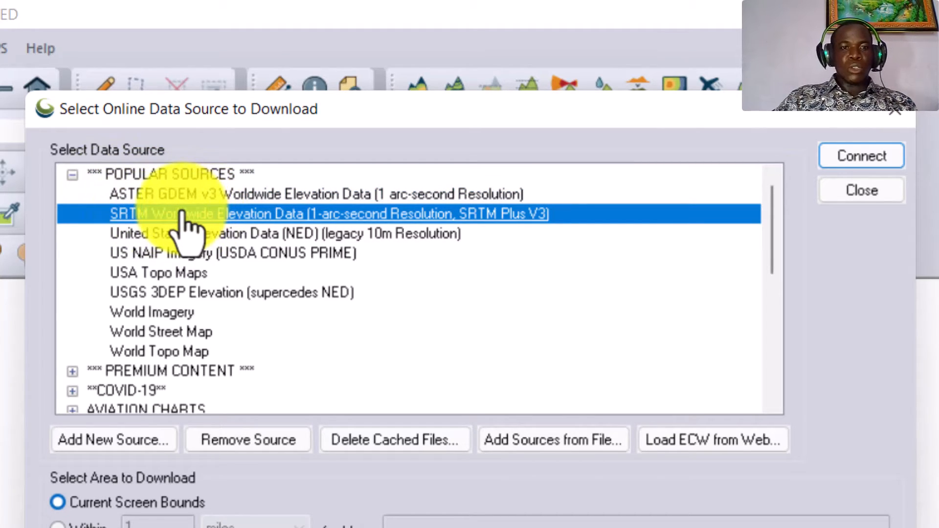
{"action": "left_click", "coordinate": [852, 156]}
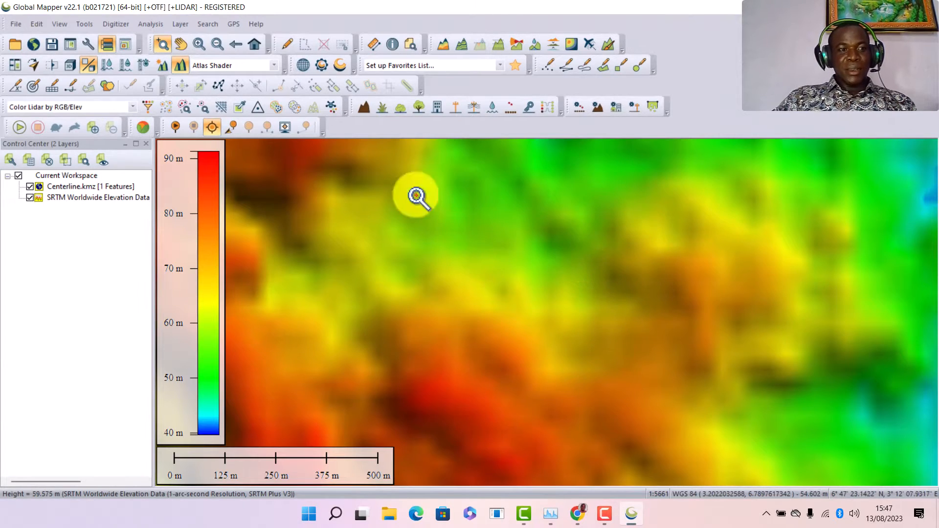
{"action": "left_click", "coordinate": [63, 187]}
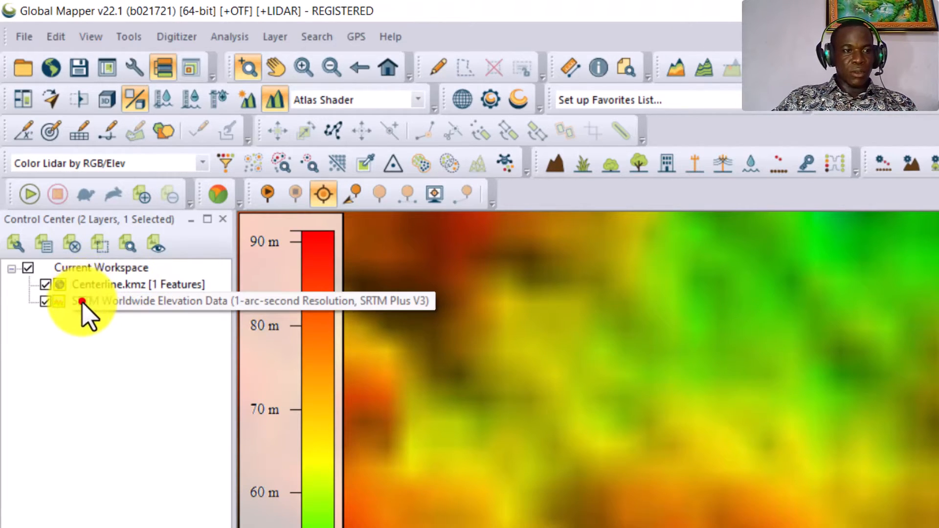
{"action": "mouse_move", "coordinate": [83, 298]}
{"action": "left_mouse_down"}
{"action": "mouse_move", "coordinate": [79, 262]}
{"action": "mouse_move", "coordinate": [83, 286]}
{"action": "left_mouse_up"}
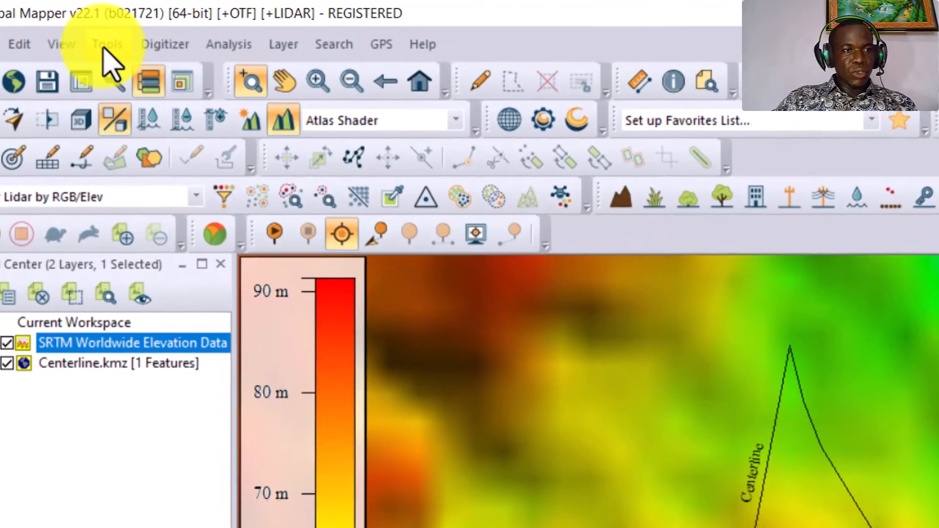
Step: Open the projection configuration and choose UTM as the projection
{"action": "left_click", "coordinate": [89, 31]}
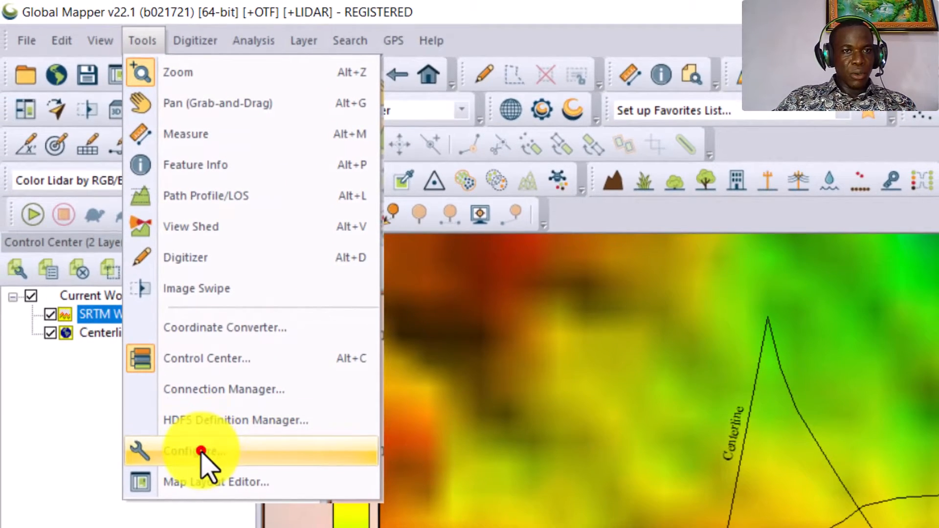
{"action": "left_click", "coordinate": [201, 451]}
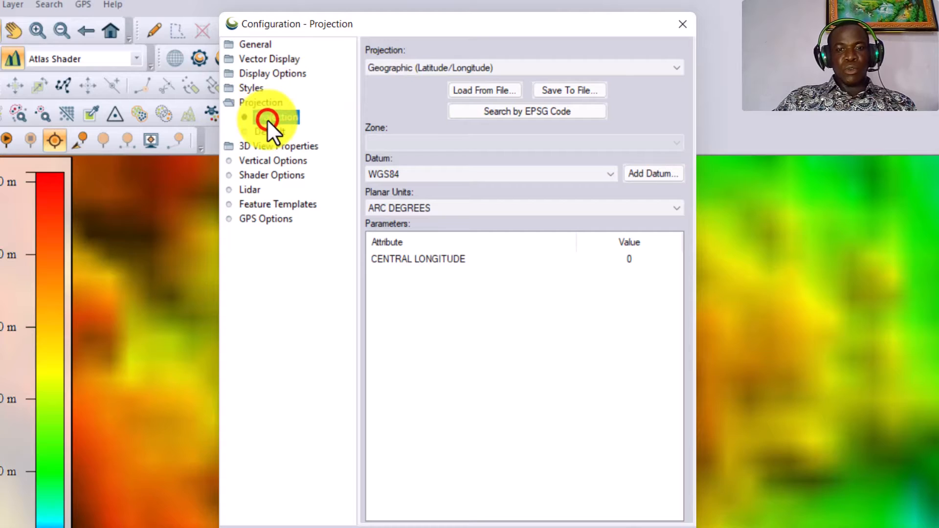
{"action": "left_click", "coordinate": [252, 117]}
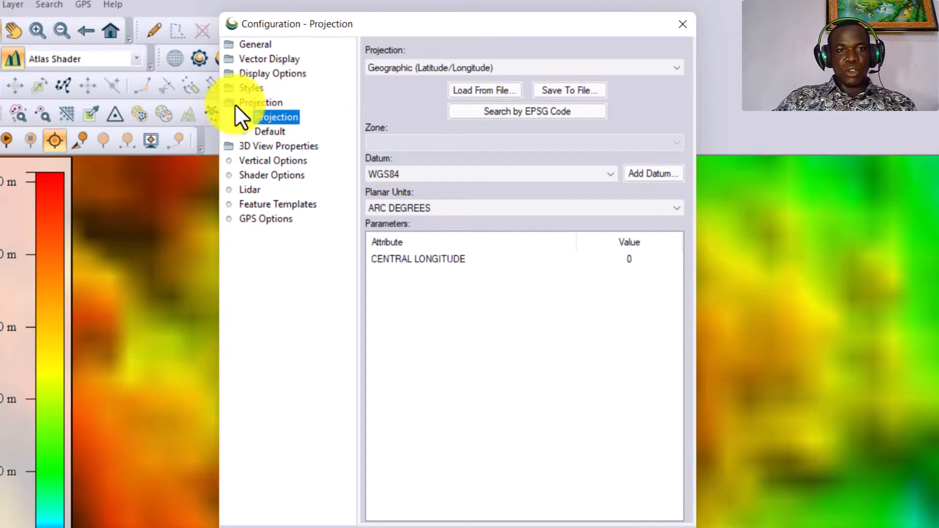
{"action": "left_click", "coordinate": [227, 100]}
{"action": "left_click", "coordinate": [240, 103]}
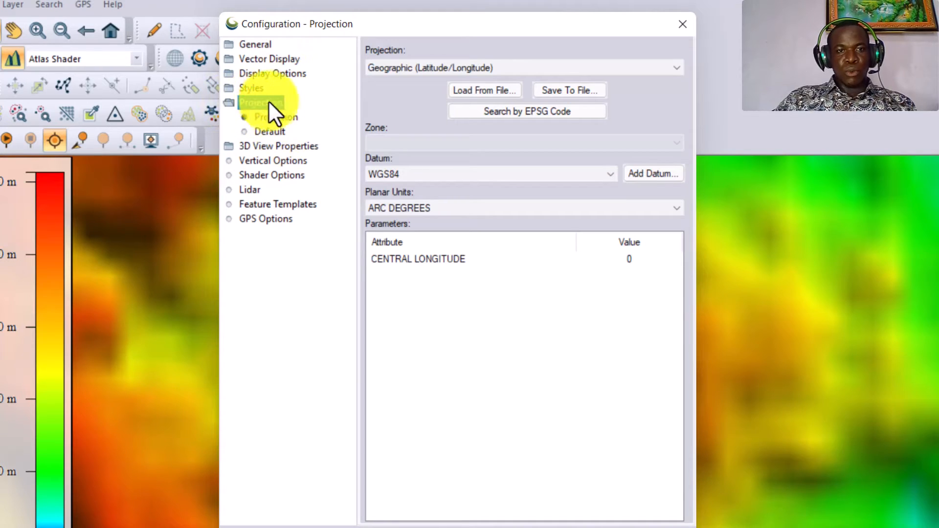
{"action": "left_click", "coordinate": [267, 117]}
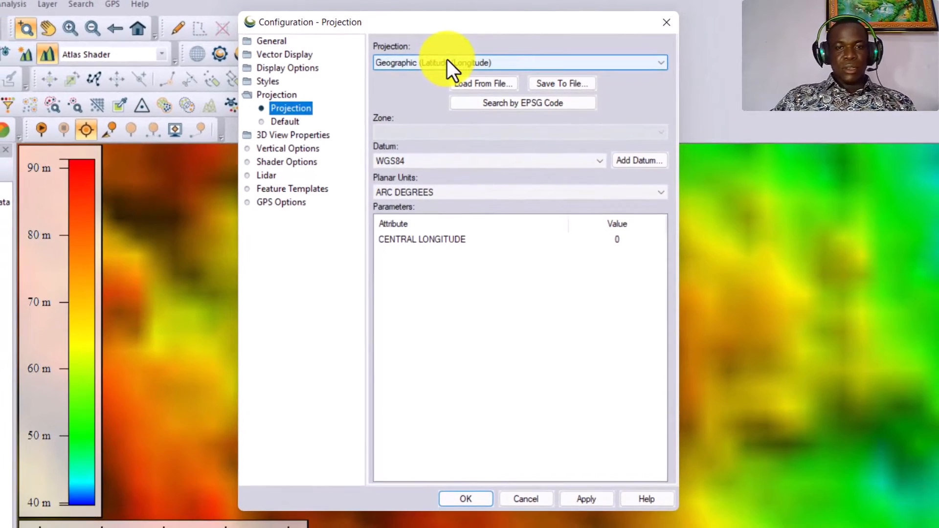
{"action": "left_click", "coordinate": [445, 65]}
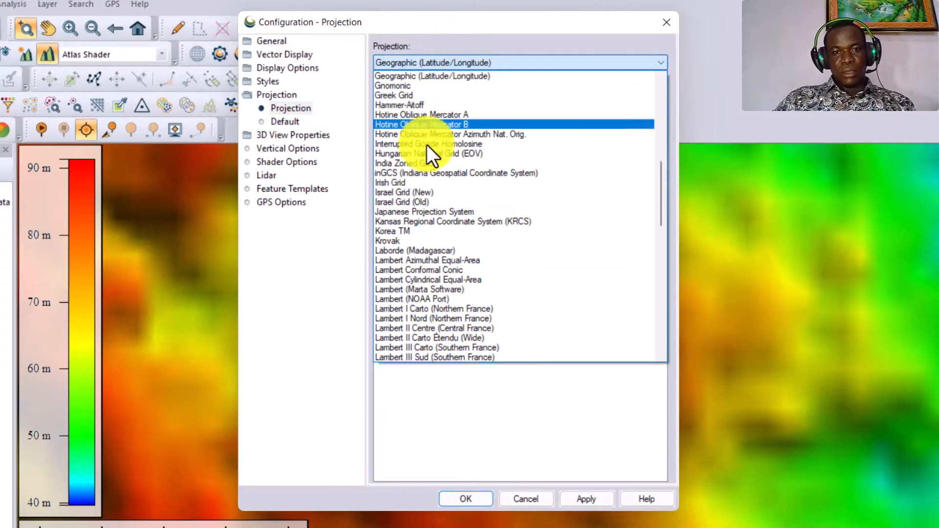
{"action": "scroll", "coordinate": [437, 222], "scroll_direction": "down", "scroll_amount": 15}
{"action": "scroll", "coordinate": [437, 222], "scroll_direction": "down", "scroll_amount": 4}
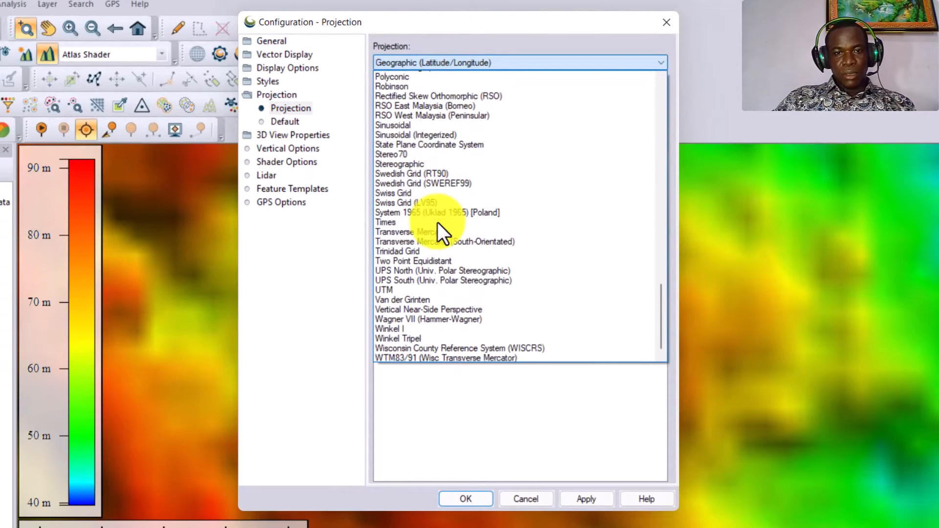
{"action": "left_click", "coordinate": [390, 286]}
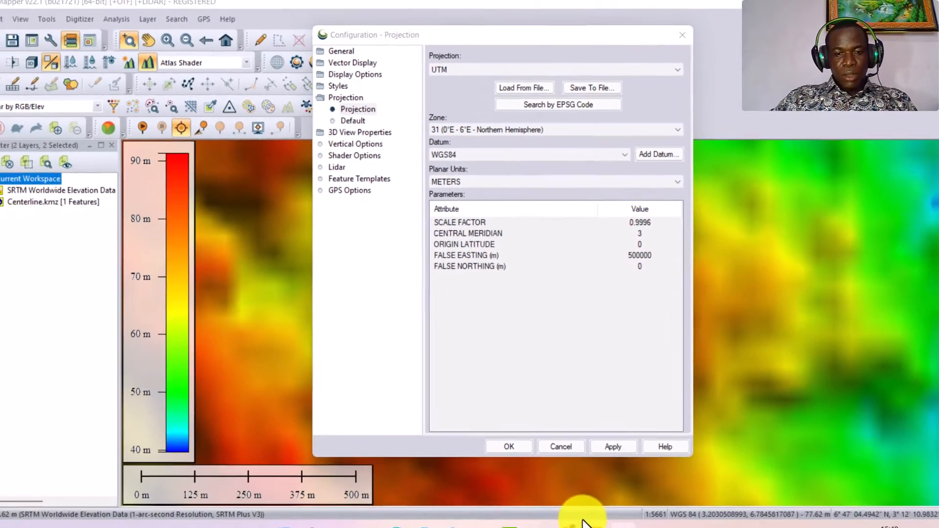
Step: Launch Google Earth Pro, dismiss the start-up tips and go to the saved Centerline path to check its UTM zone
{"action": "key", "text": "super"}
{"action": "type", "text": "ear"}
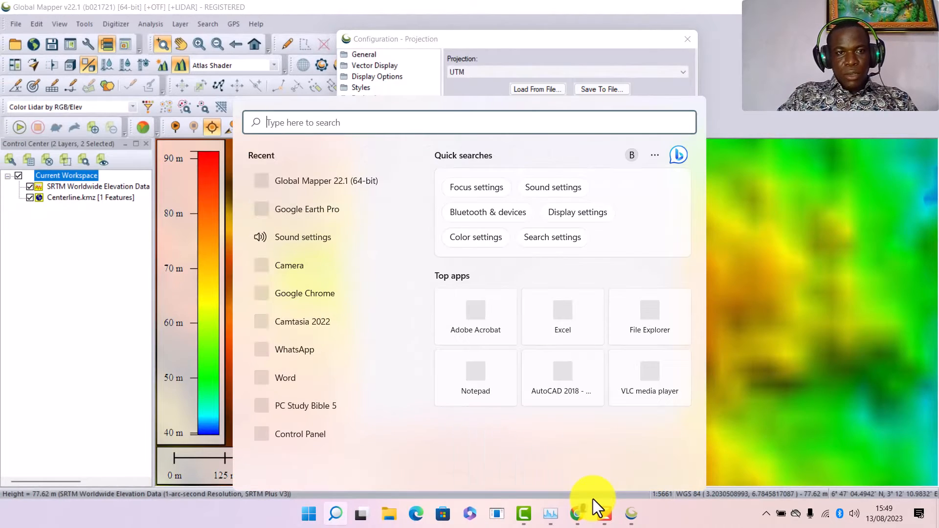
{"action": "type", "text": "th"}
{"action": "key", "text": "Return"}
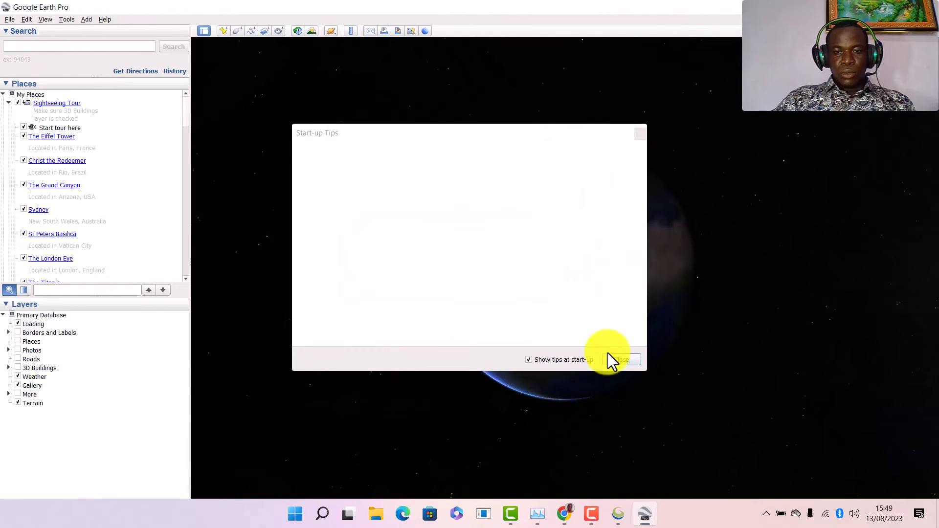
{"action": "left_click", "coordinate": [621, 360]}
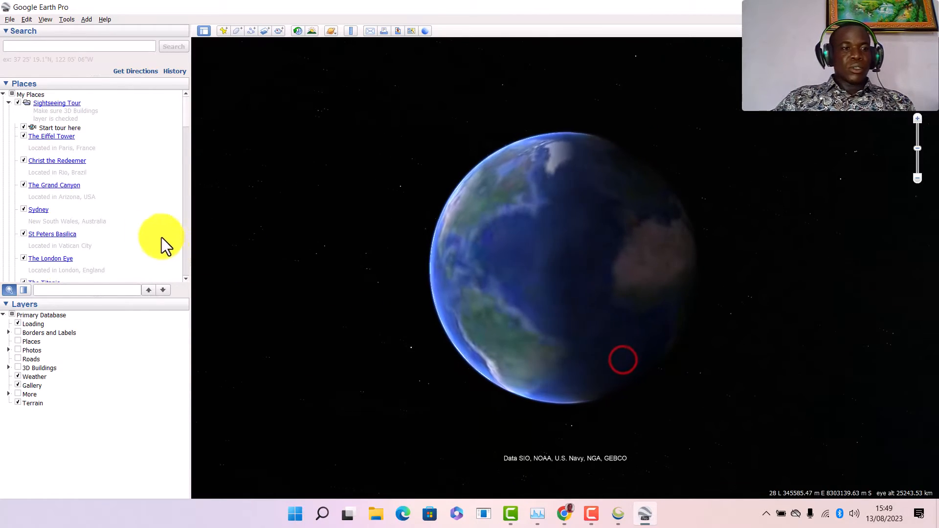
{"action": "scroll", "coordinate": [66, 243], "scroll_direction": "down", "scroll_amount": 5}
{"action": "scroll", "coordinate": [51, 262], "scroll_direction": "down", "scroll_amount": 15}
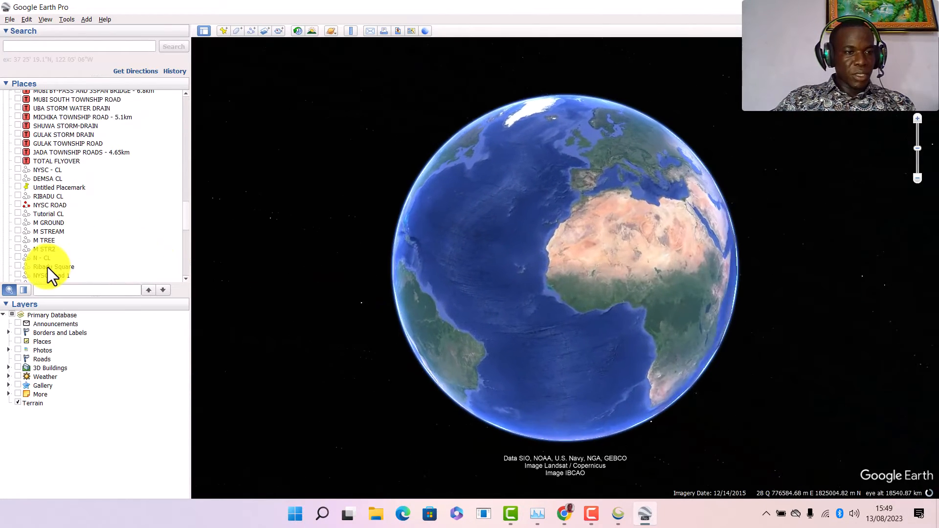
{"action": "left_click", "coordinate": [51, 260]}
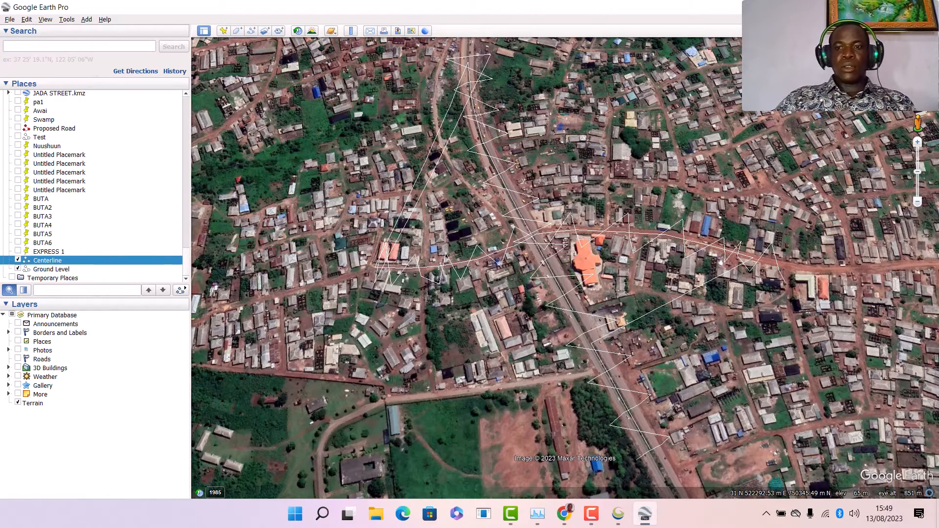
Step: Return to Global Mapper and apply the UTM projection for zone 31 (0°E - 6°E - Northern Hemisphere) with datum WGS84 and planar units in meters
{"action": "left_click", "coordinate": [869, 7]}
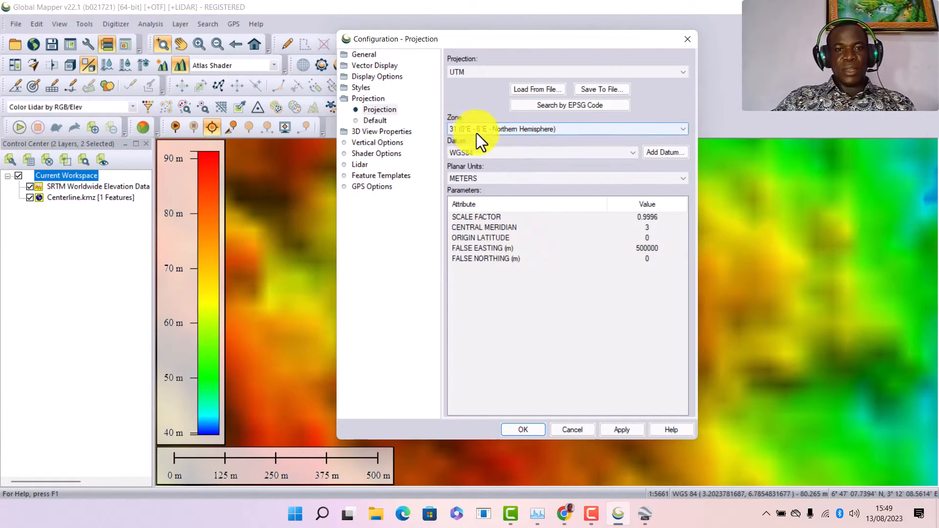
{"action": "left_click", "coordinate": [464, 154]}
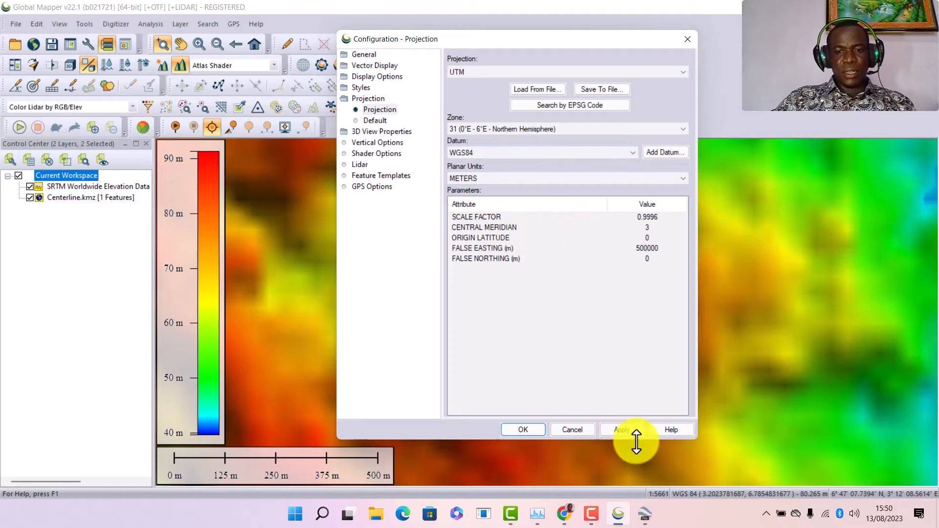
{"action": "left_click", "coordinate": [624, 427]}
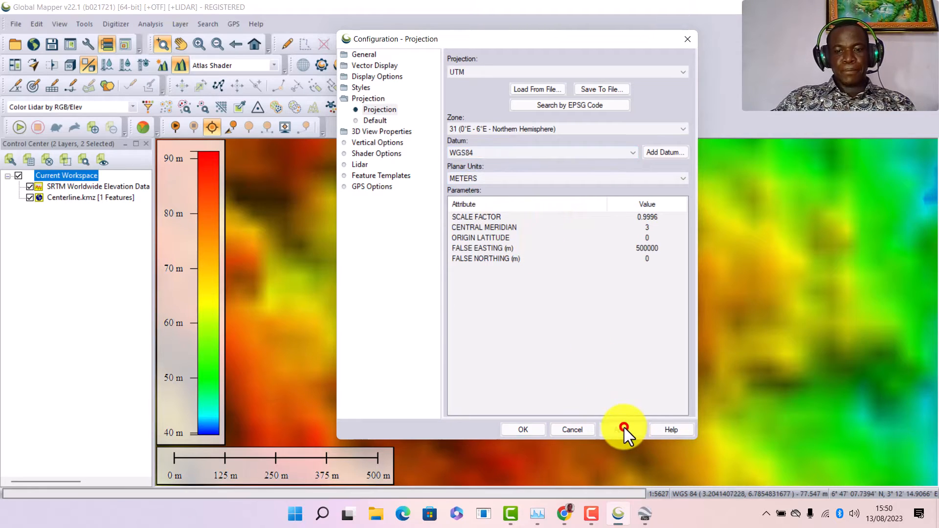
{"action": "left_click", "coordinate": [521, 429]}
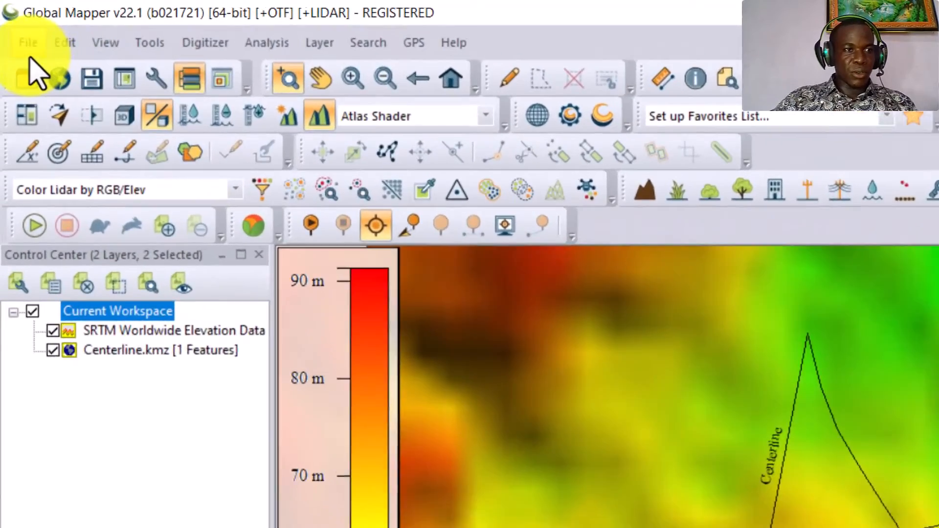
Step: Start a vector export as XYZ (Simple ASCII) Text File and accept the comma-separated, X-first options with elevations exported for each vertex
{"action": "left_click", "coordinate": [15, 26]}
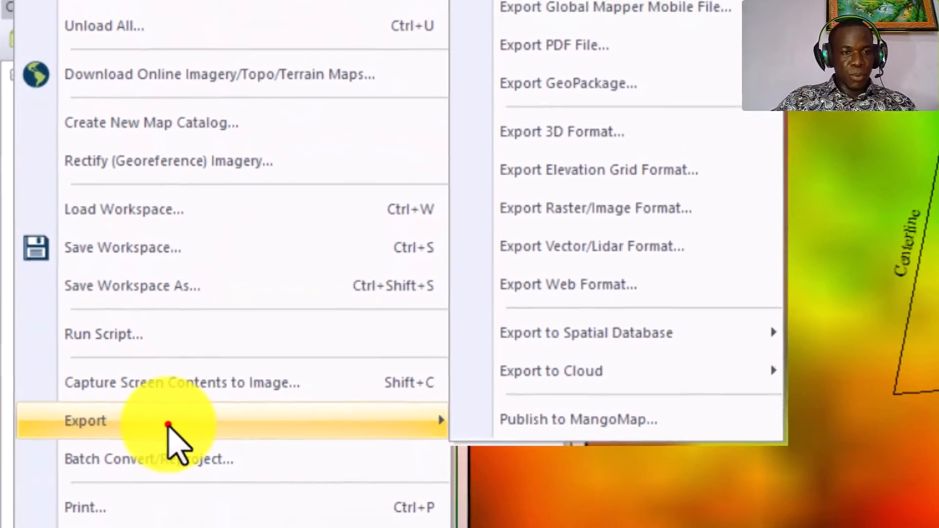
{"action": "left_click", "coordinate": [176, 417]}
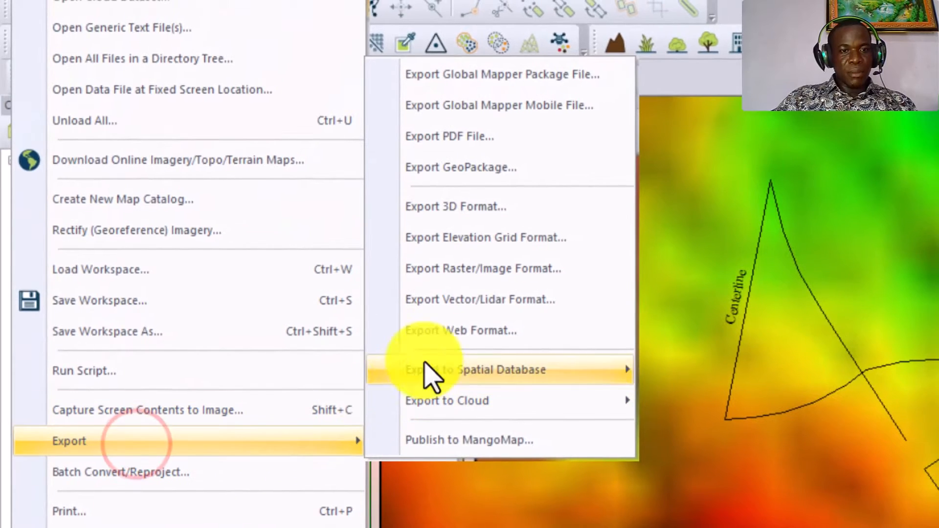
{"action": "left_click", "coordinate": [471, 303]}
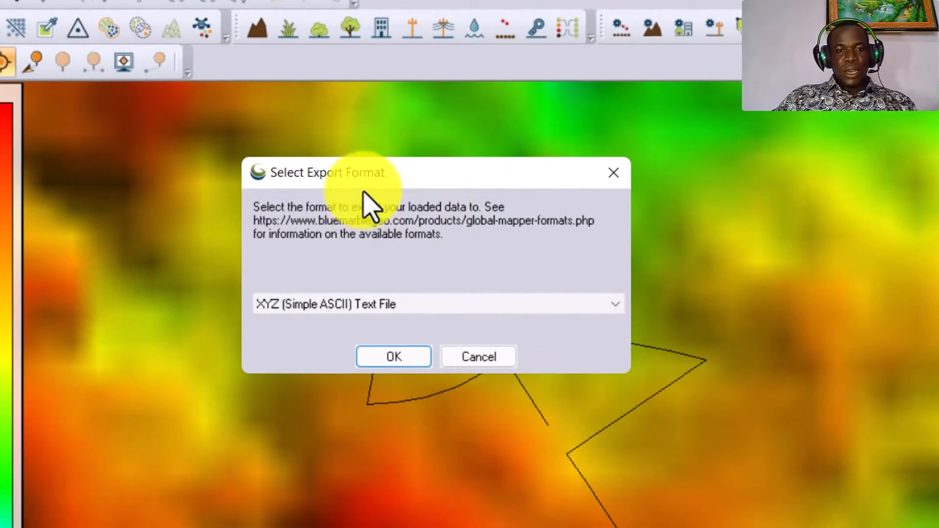
{"action": "left_click_drag", "start_coordinate": [365, 180], "coordinate": [356, 155]}
{"action": "left_click", "coordinate": [376, 277]}
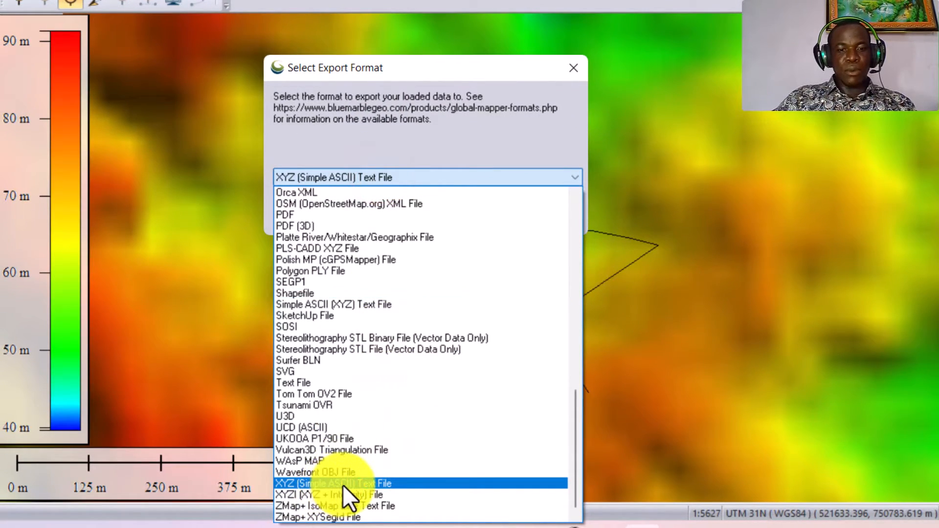
{"action": "left_click", "coordinate": [384, 484]}
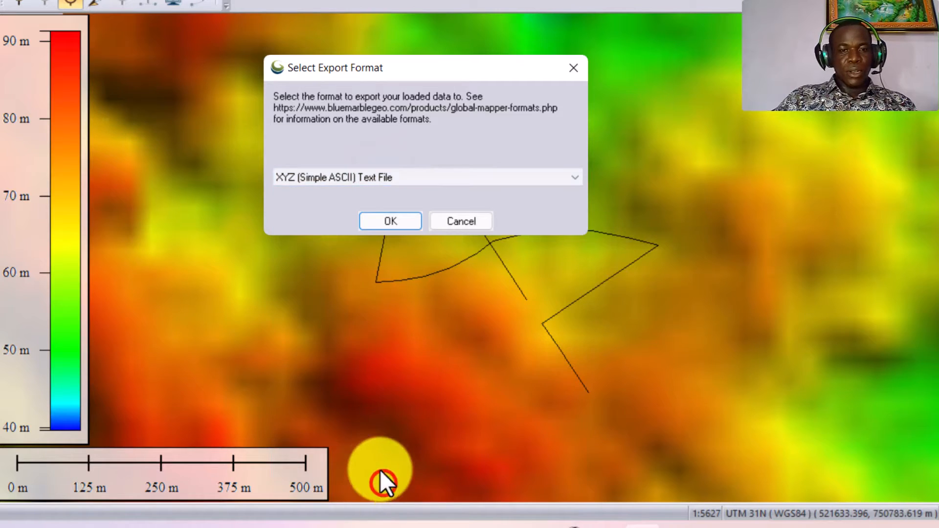
{"action": "left_click", "coordinate": [387, 215]}
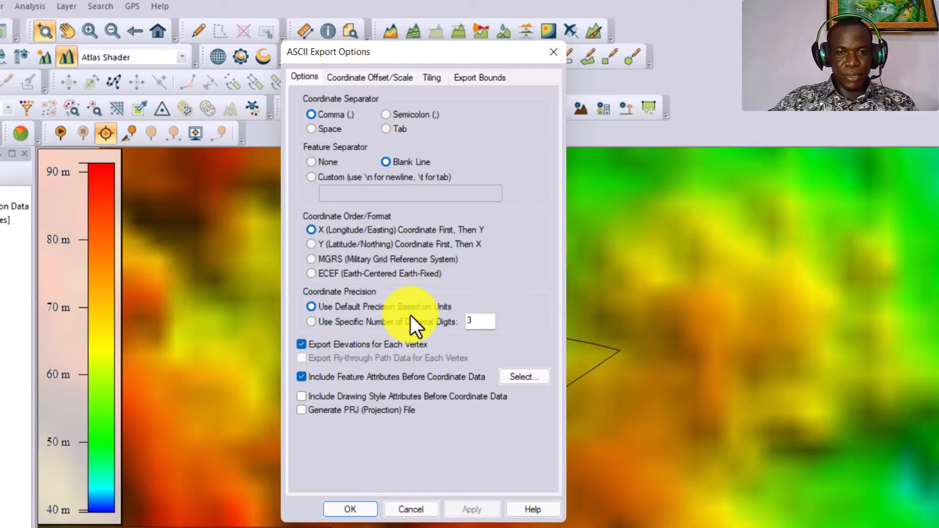
{"action": "left_click", "coordinate": [354, 510]}
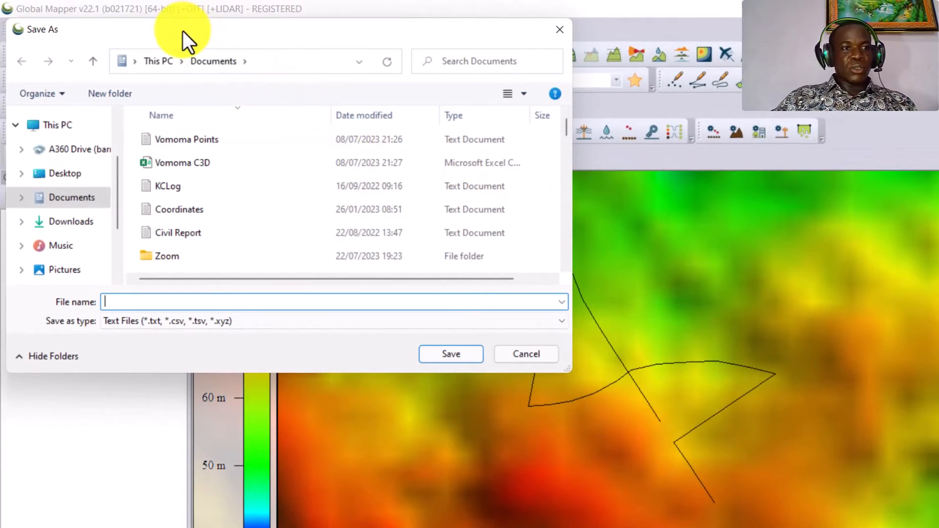
Step: Choose the Extract Data folder inside Documents as the save location for the exported text file
{"action": "left_click", "coordinate": [295, 362]}
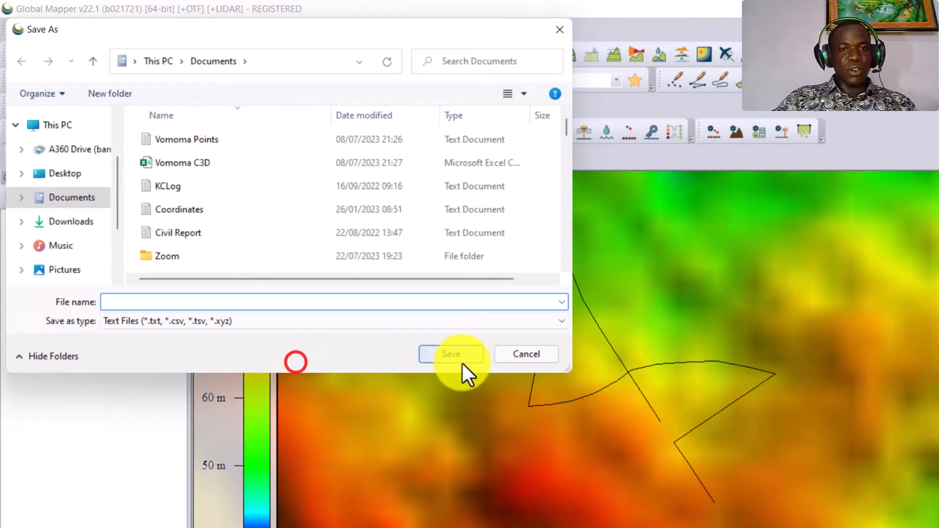
{"action": "left_click_drag", "start_coordinate": [497, 23], "coordinate": [713, 73]}
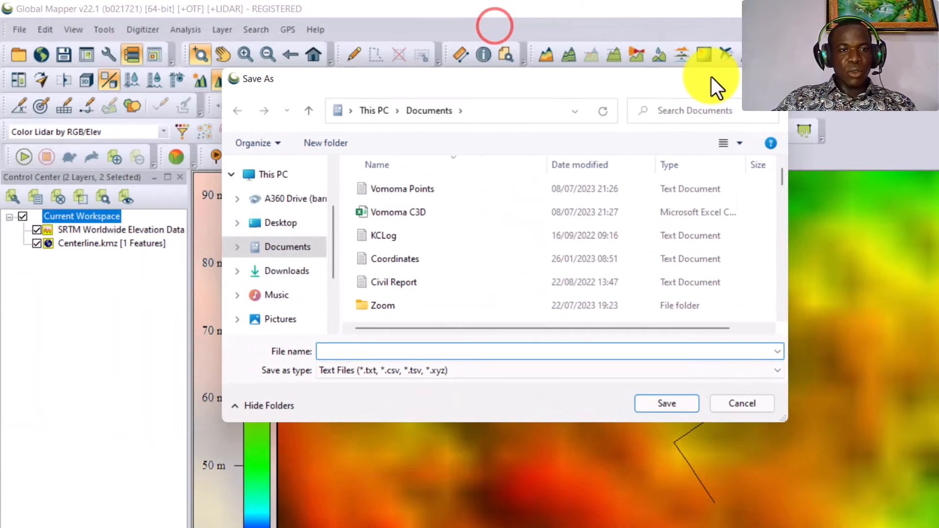
{"action": "left_click", "coordinate": [288, 248]}
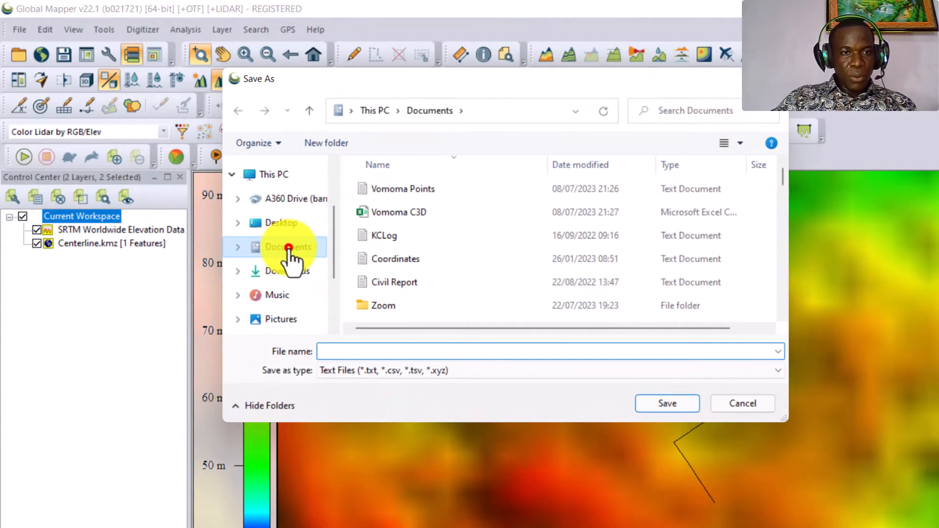
{"action": "scroll", "coordinate": [470, 254], "scroll_direction": "down", "scroll_amount": 3}
{"action": "scroll", "coordinate": [401, 254], "scroll_direction": "down", "scroll_amount": 10}
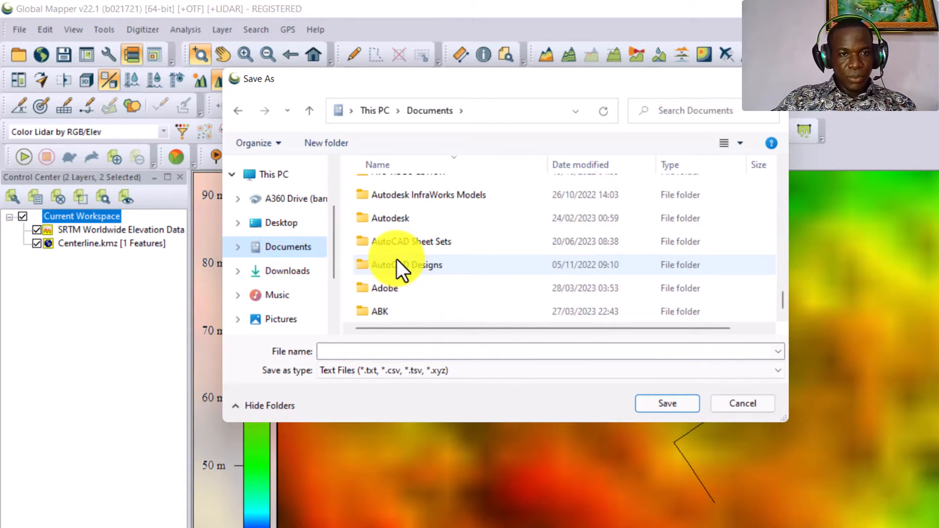
{"action": "scroll", "coordinate": [397, 260], "scroll_direction": "up", "scroll_amount": 5}
{"action": "scroll", "coordinate": [397, 259], "scroll_direction": "down", "scroll_amount": 2}
{"action": "left_click", "coordinate": [397, 259]}
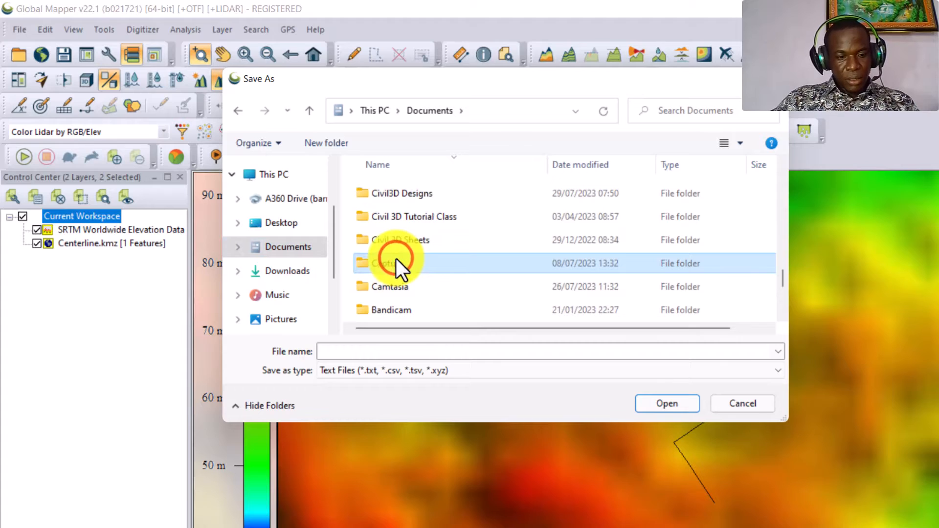
{"action": "scroll", "coordinate": [396, 260], "scroll_direction": "up", "scroll_amount": 5}
{"action": "double_click", "coordinate": [408, 183]}
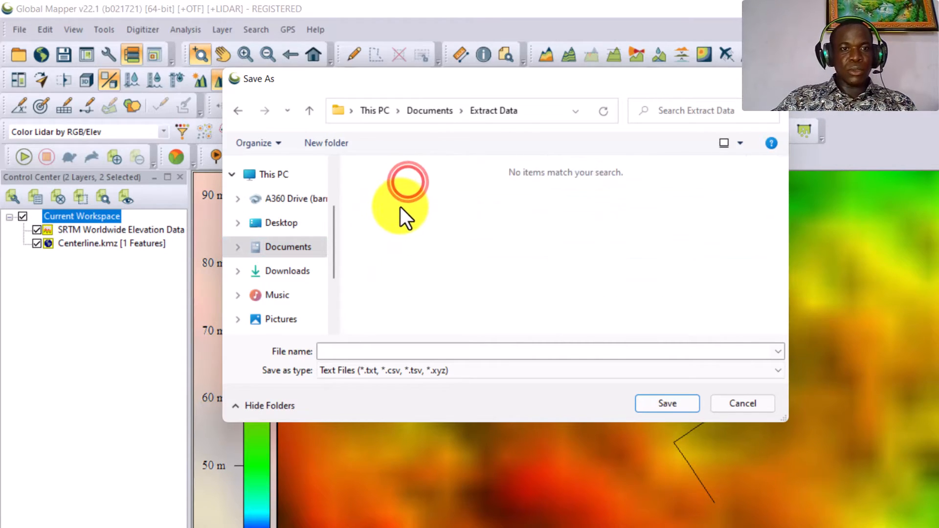
Step: Name the export file CL Extracted and save it as a text file
{"action": "left_click", "coordinate": [360, 350]}
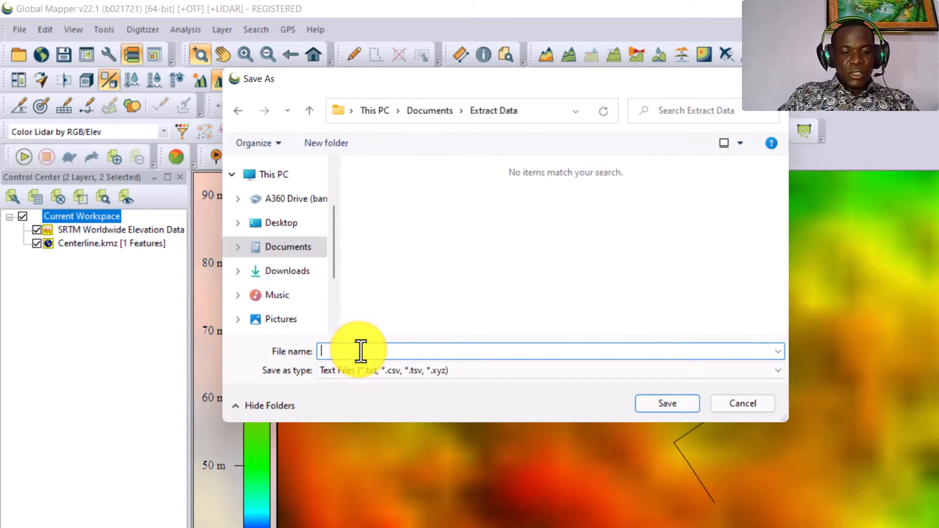
{"action": "type", "text": "CL Extracted"}
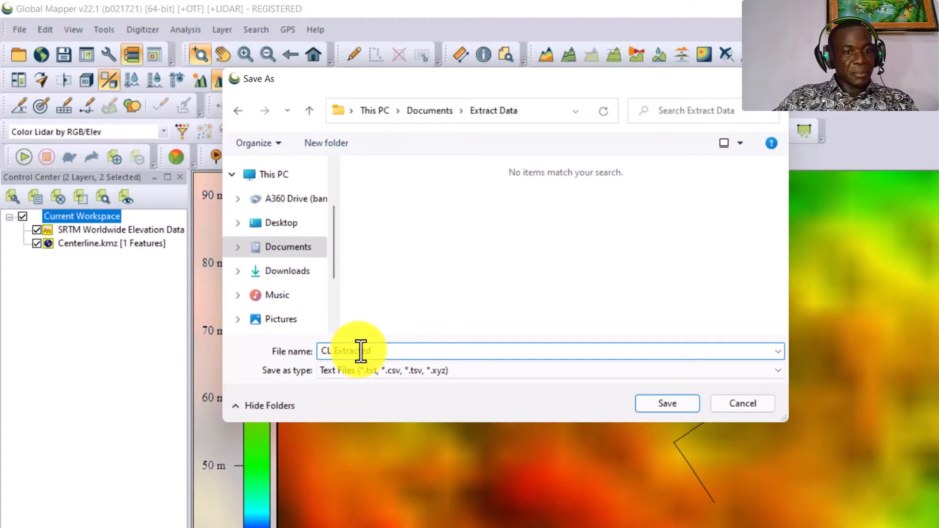
{"action": "left_click", "coordinate": [665, 404]}
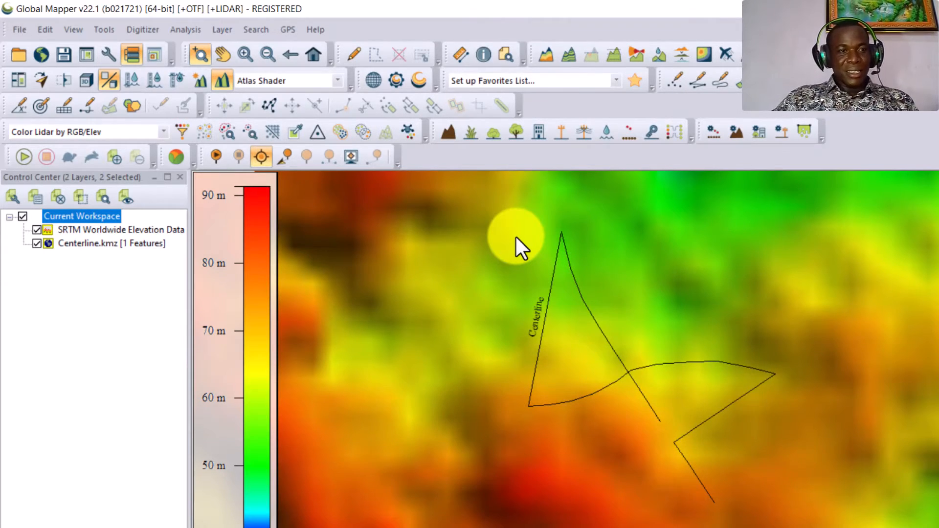
Step: Unload the Centerline.kmz layer from the workspace and confirm its removal, keeping the SRTM elevation layer
{"action": "left_click", "coordinate": [88, 245]}
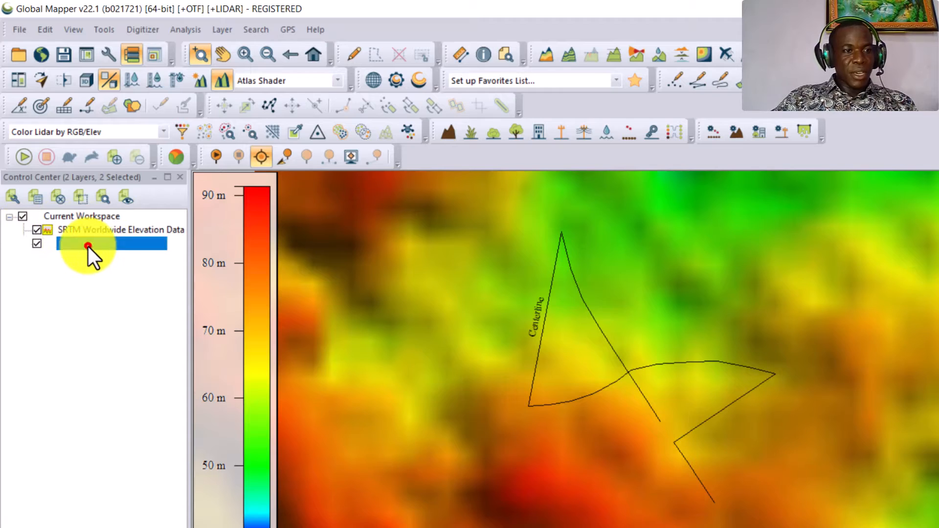
{"action": "right_click", "coordinate": [89, 246]}
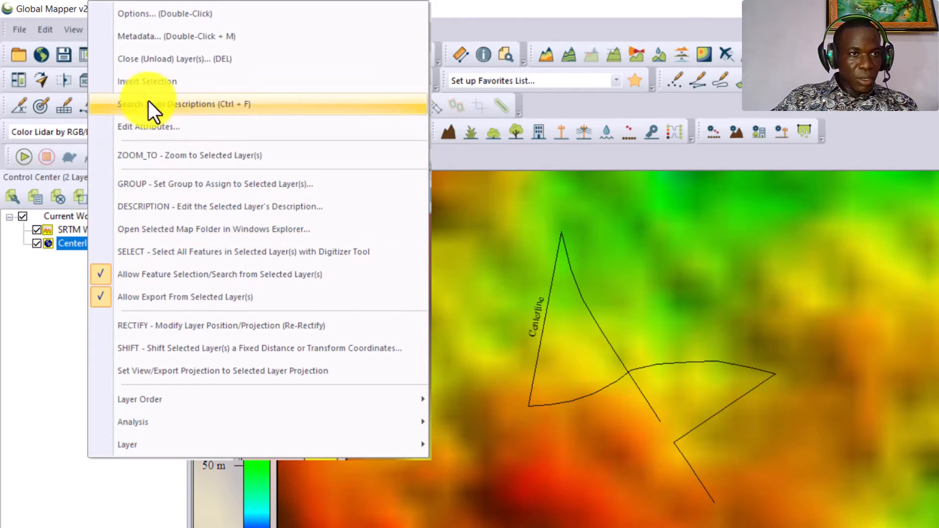
{"action": "left_click", "coordinate": [169, 58]}
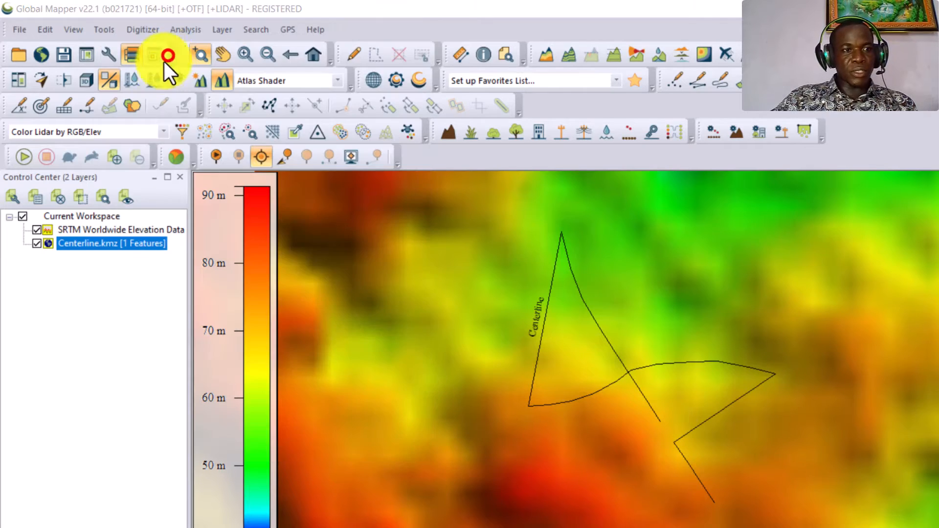
{"action": "left_click", "coordinate": [546, 330]}
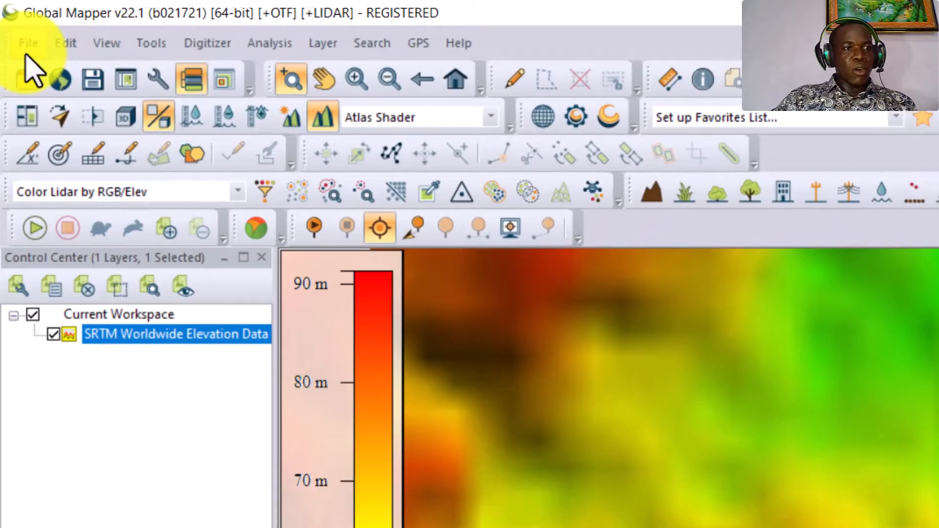
Step: Load the Ground Level KMZ file from the Extract Data folder into the workspace
{"action": "left_click", "coordinate": [27, 49]}
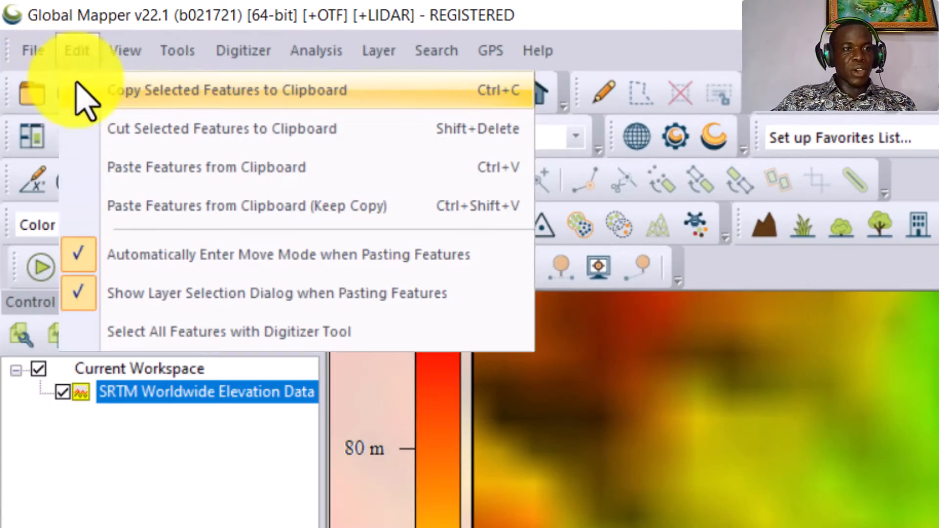
{"action": "left_click", "coordinate": [485, 347]}
{"action": "key", "text": "ctrl+o"}
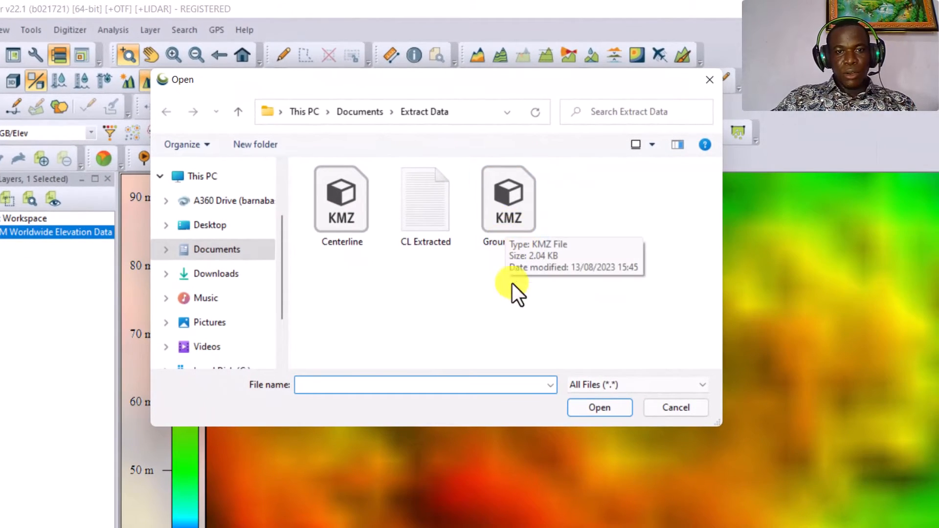
{"action": "left_click", "coordinate": [504, 223]}
{"action": "left_click", "coordinate": [601, 408]}
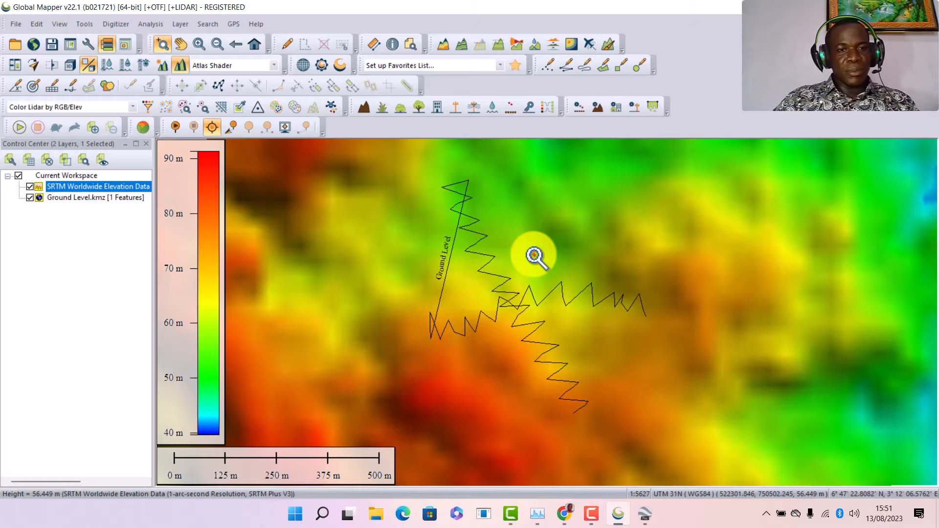
Step: Start a vector export of the Ground Level path as XYZ (Simple ASCII) Text File, accepting the existing ASCII export options
{"action": "left_click", "coordinate": [16, 24]}
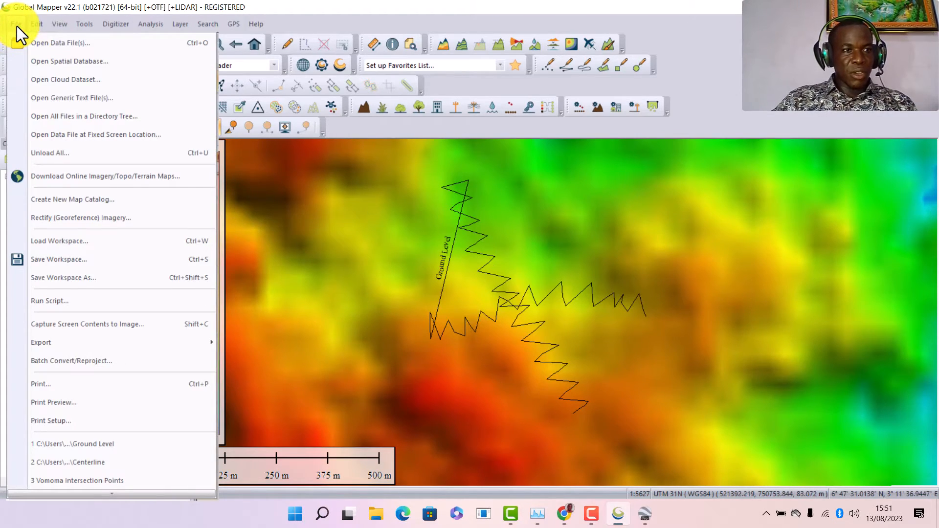
{"action": "left_click", "coordinate": [85, 342]}
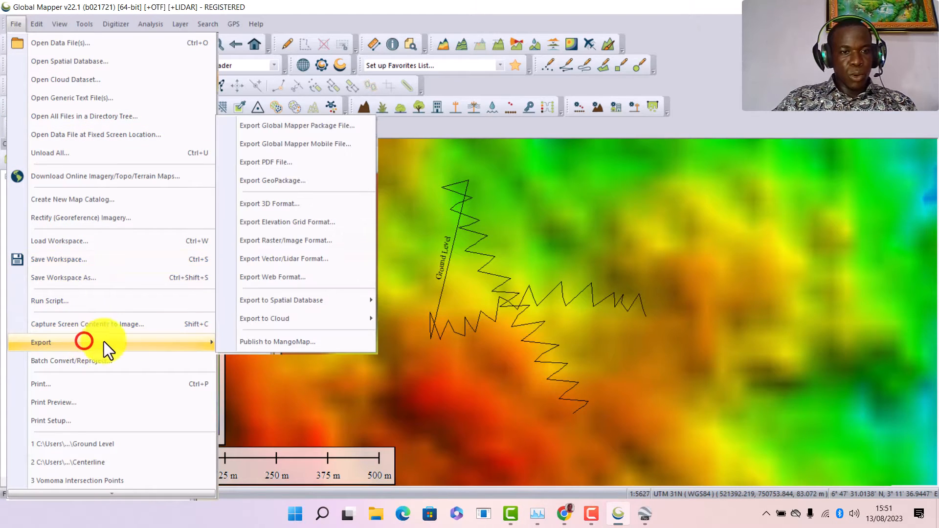
{"action": "left_click", "coordinate": [292, 259]}
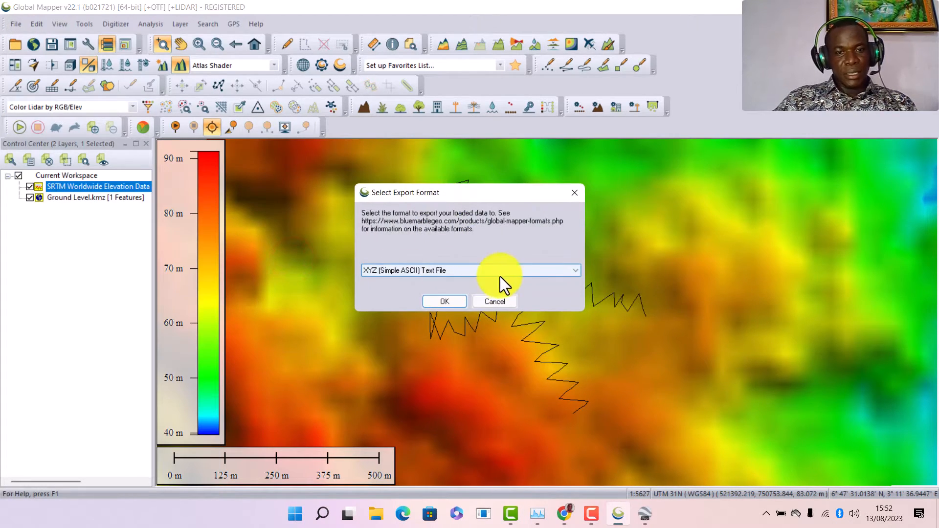
{"action": "left_click", "coordinate": [445, 300]}
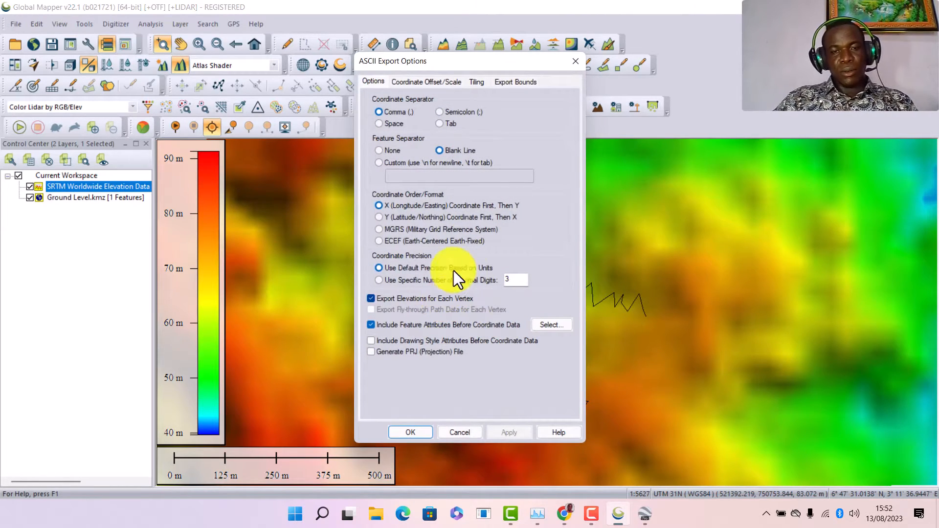
{"action": "left_click", "coordinate": [406, 433]}
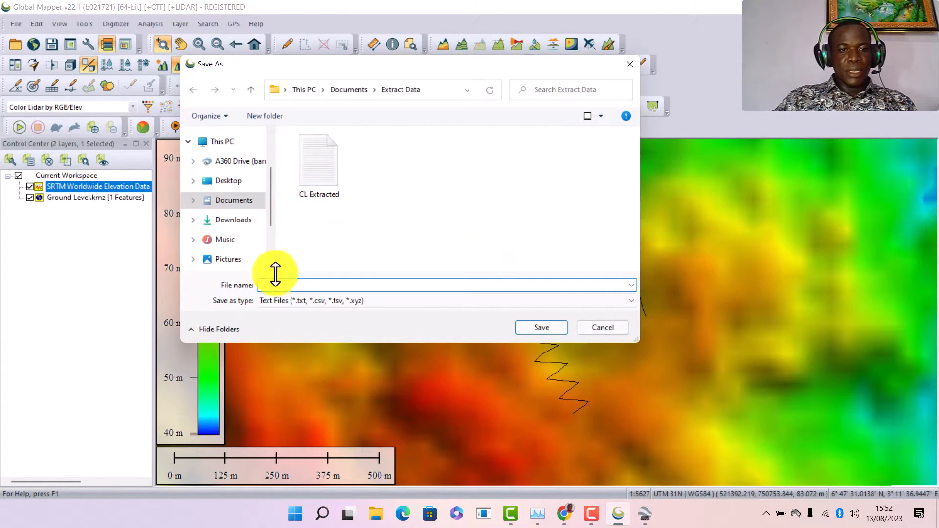
Step: Save the export in the Extract Data folder as a text file named Ground level Extracted
{"action": "left_click", "coordinate": [287, 284]}
{"action": "type", "text": "Groun"}
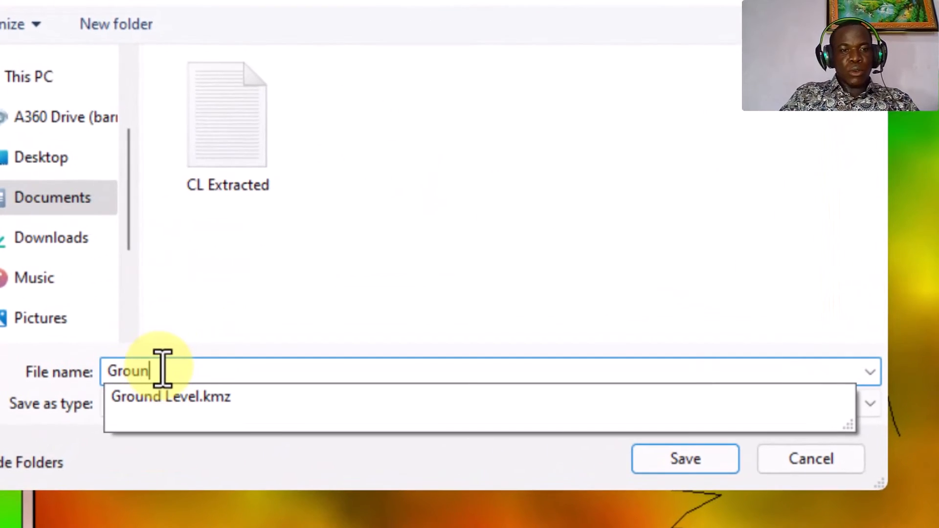
{"action": "type", "text": "d Level Ext"}
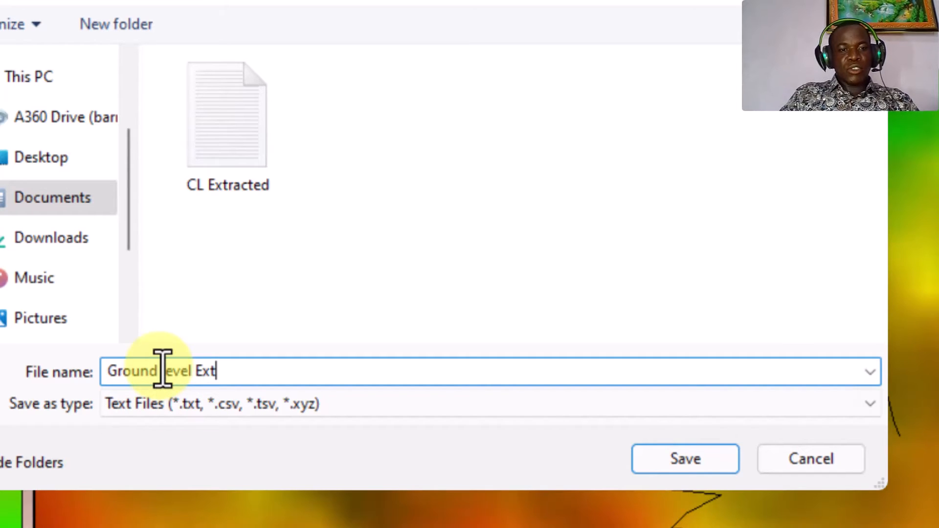
{"action": "type", "text": "racted"}
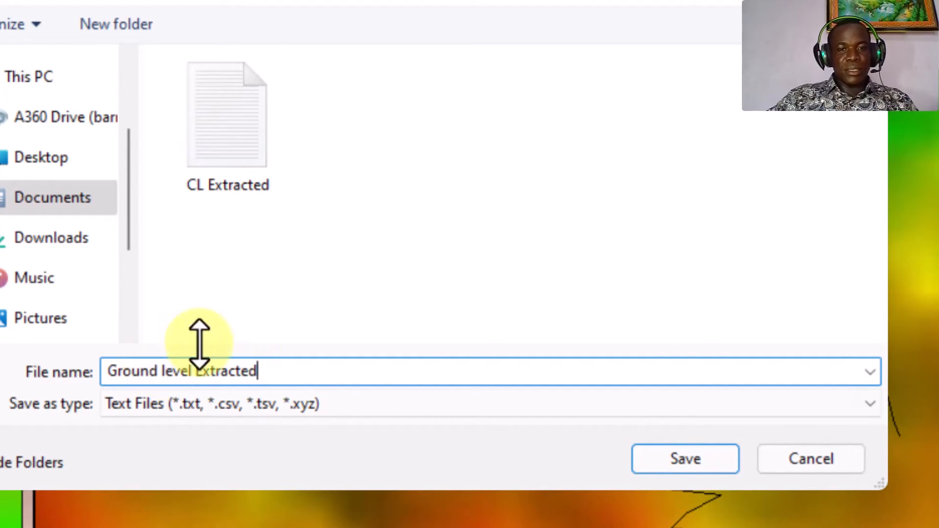
{"action": "left_click", "coordinate": [675, 460]}
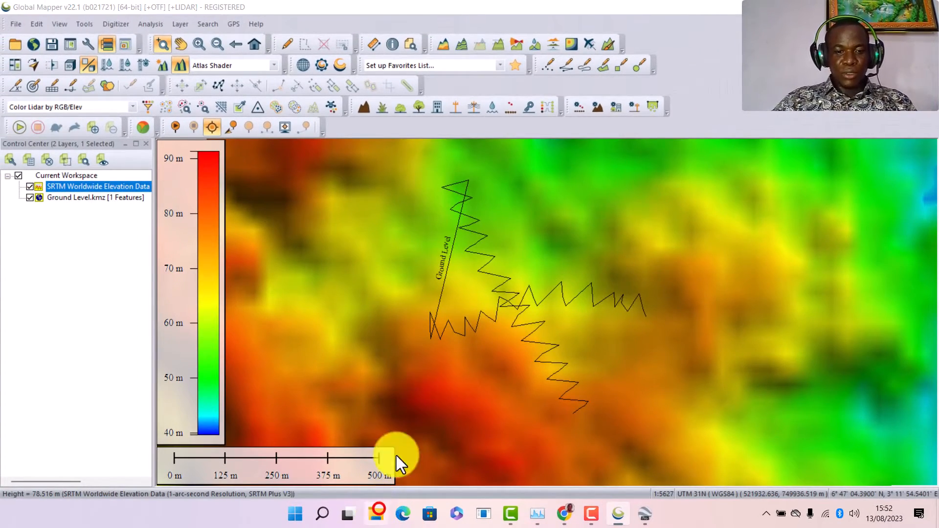
Step: Browse to the Extract Data folder inside Documents in File Explorer
{"action": "key", "text": "super+e"}
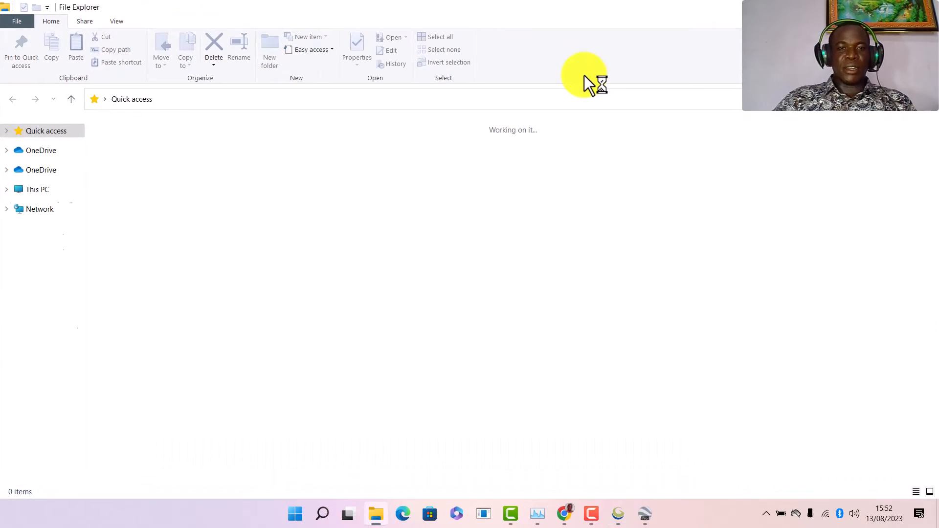
{"action": "left_click", "coordinate": [47, 237]}
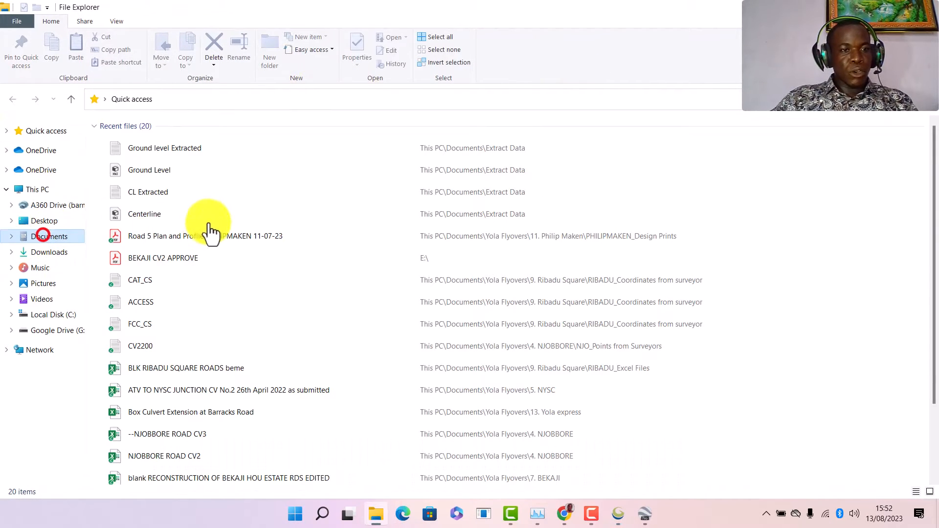
{"action": "scroll", "coordinate": [188, 240], "scroll_direction": "down", "scroll_amount": 20}
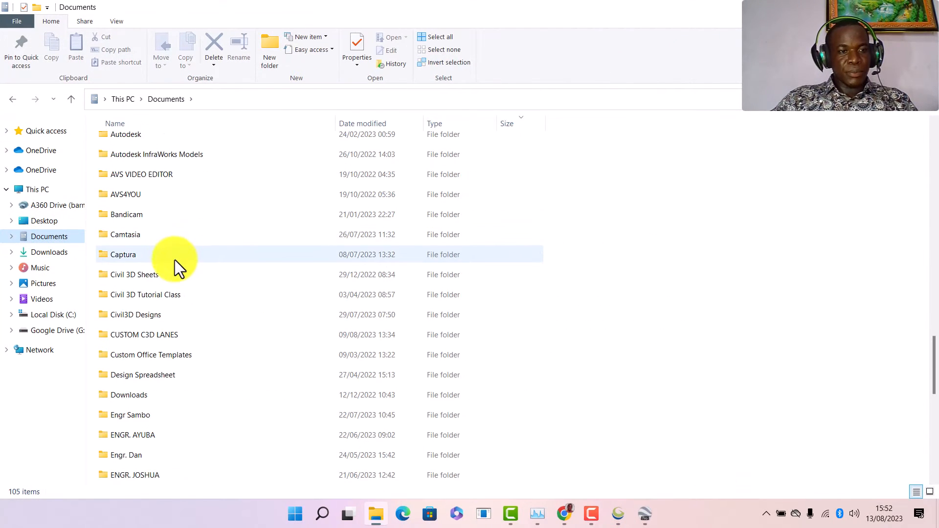
{"action": "left_click", "coordinate": [161, 253]}
{"action": "key", "text": "e"}
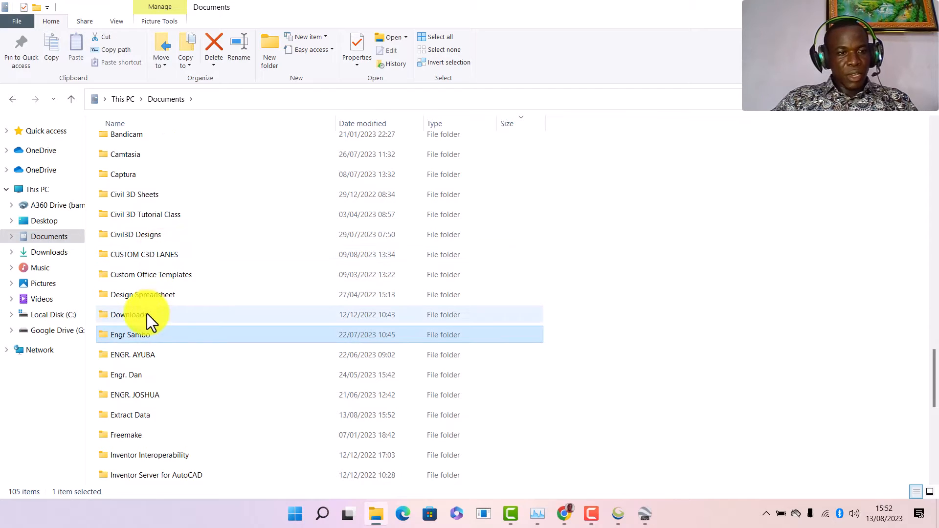
{"action": "double_click", "coordinate": [148, 417]}
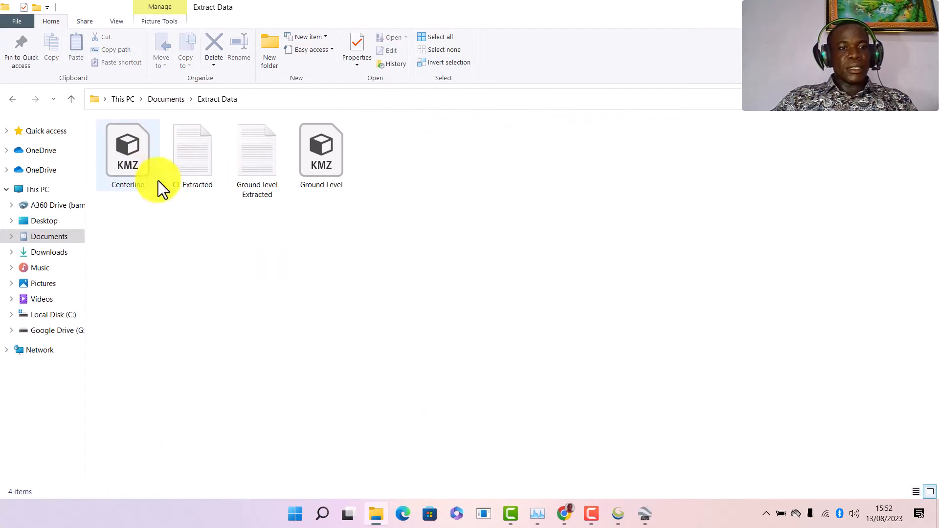
Step: Open the CL Extracted text file in Notepad, filling the screen, and enlarge its text to 140%
{"action": "left_click", "coordinate": [196, 162]}
{"action": "double_click", "coordinate": [195, 162]}
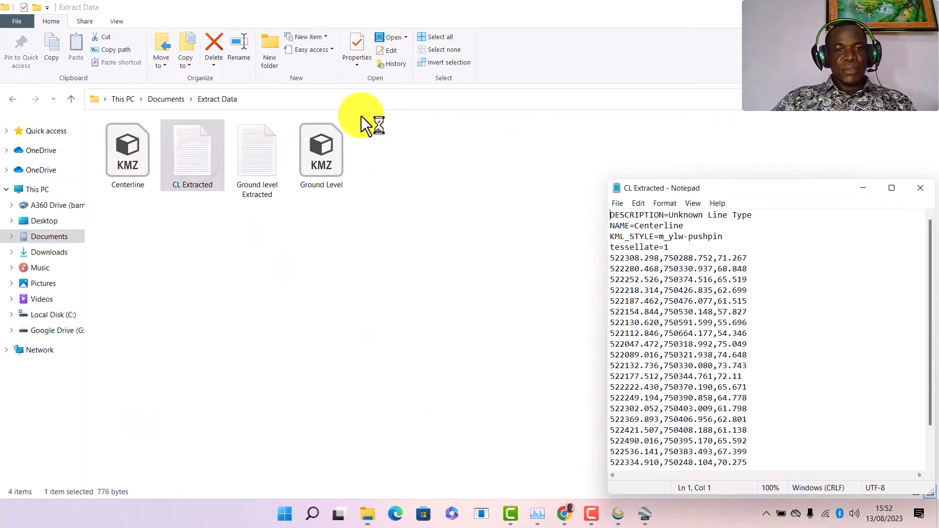
{"action": "left_click", "coordinate": [892, 188]}
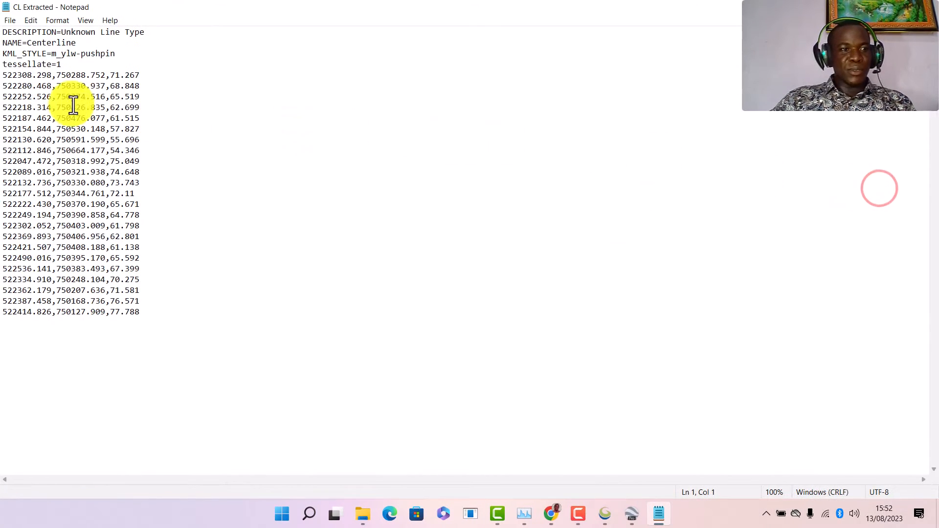
{"action": "scroll", "coordinate": [17, 117], "scroll_direction": "up", "scroll_amount": 4}
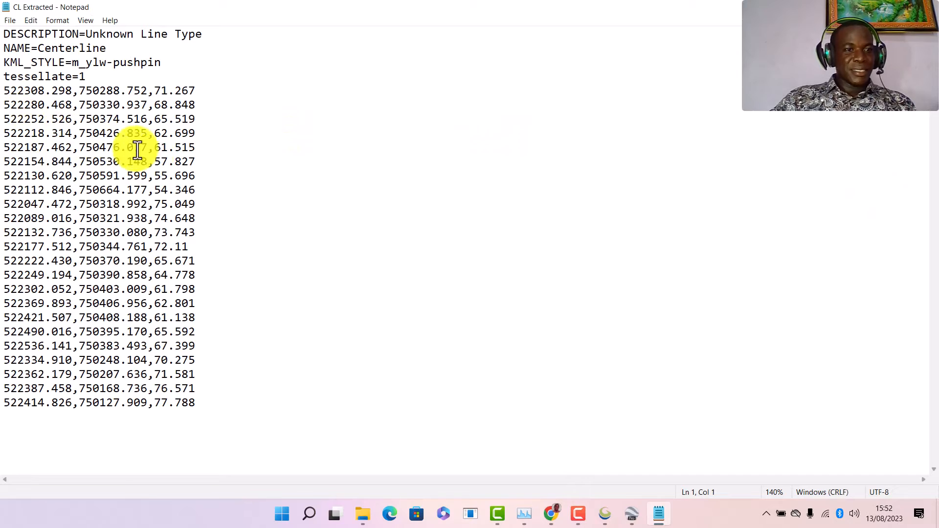
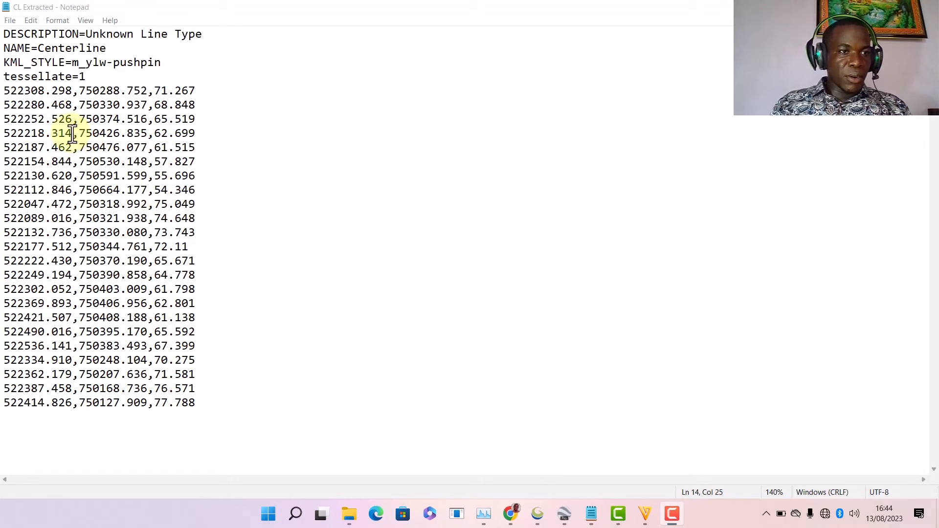
Step: Copy all centerline coordinate rows below the tessellate=1 line into a new blank Excel workbook, starting at cell A1
{"action": "left_click_drag", "start_coordinate": [4, 90], "coordinate": [231, 410]}
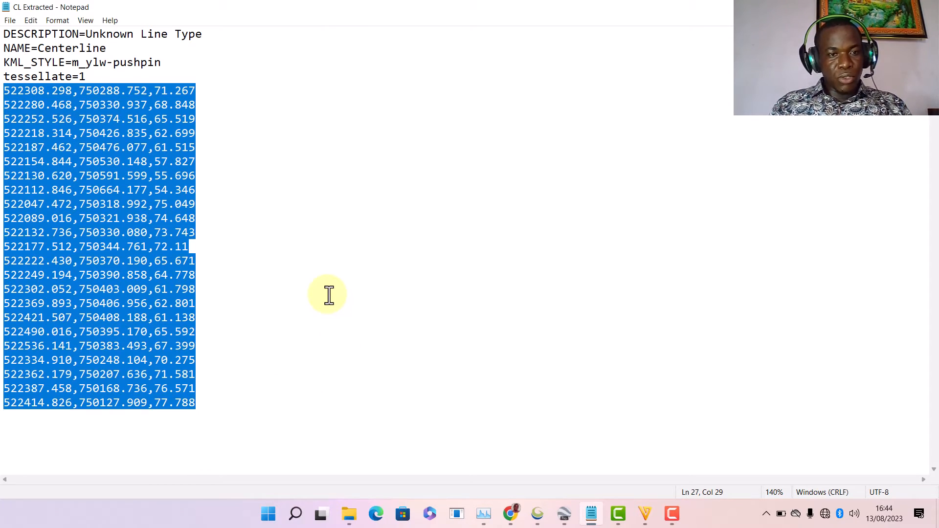
{"action": "key", "text": "super"}
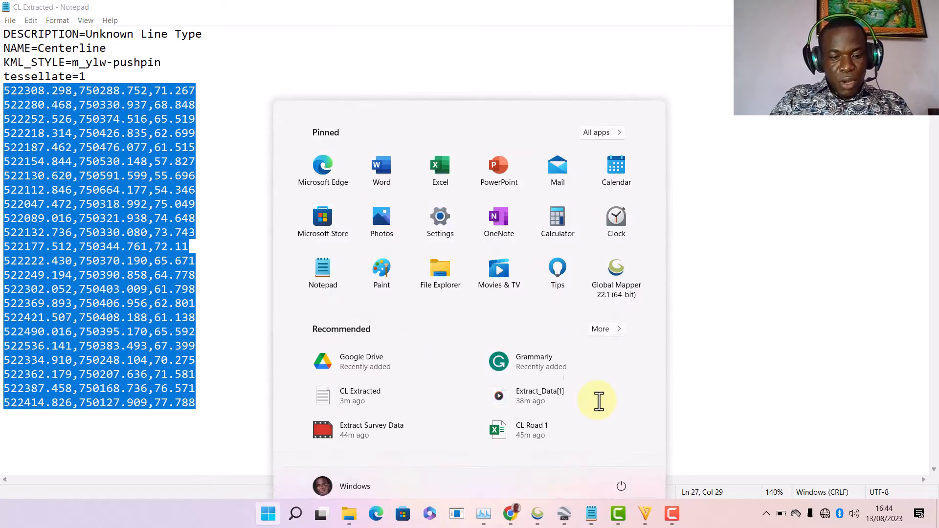
{"action": "type", "text": "excel"}
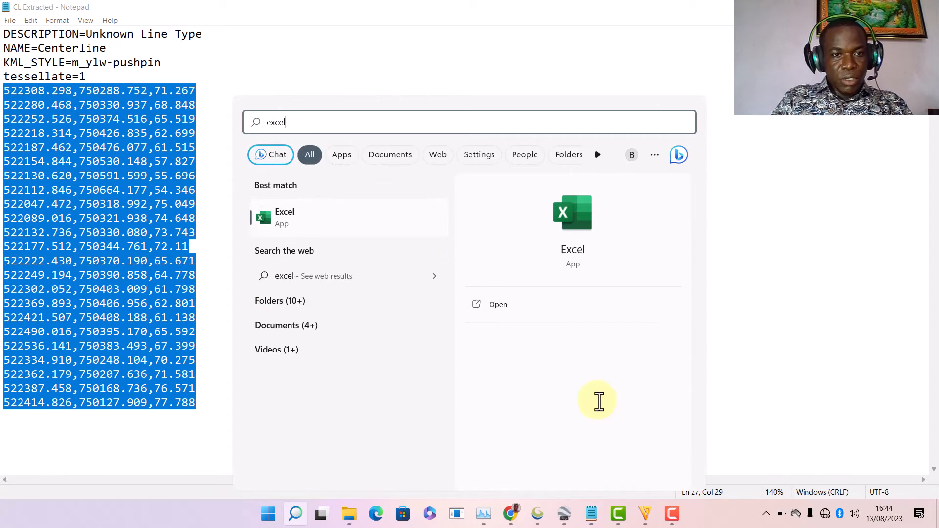
{"action": "key", "text": "Return"}
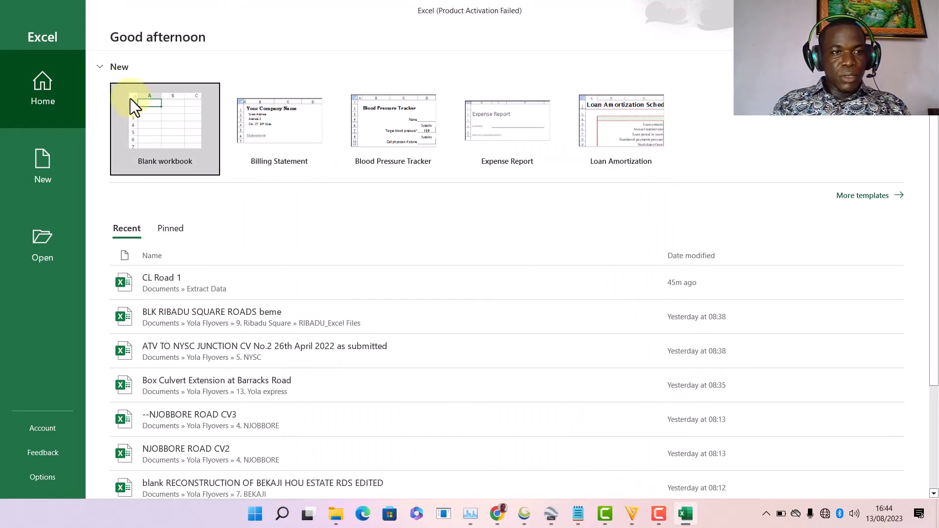
{"action": "left_click", "coordinate": [150, 118]}
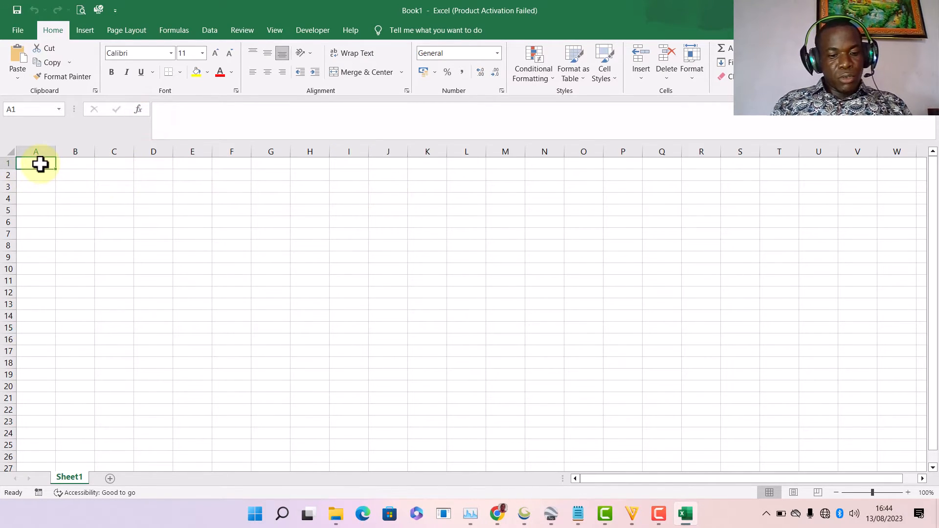
{"action": "type", "text": "522308.298,750288.752,71.267 522280.468,750330.937,68.848 522252.526,750374.516,65.519 522218.314,750426.835,62.699 522187.462,750476.077,61.515 522154.844,750530.148,57.827 522130.620,750591.599,55.696 522112.846,750664.177,54.346 522047.472,750318.992,75.049 522089.016,750321.938,74.648 522132.736,750330.080,73.743 522177.512,750344.761,72.11 522222.430,750370.190,65.671 522249.194,750390.858,64.778 522302.052,750403.009,61.798 522369.893,750406.956,62.801 522421.507,750408.188,61.138 522490.016,750395.170,65.592 522536.141,750383.493,67.399 522334.910,750248.104,70.275 522362.179,750207.636,71.581 522387.458,750168.736,76.571 522414.826,750127.909,77.788"}
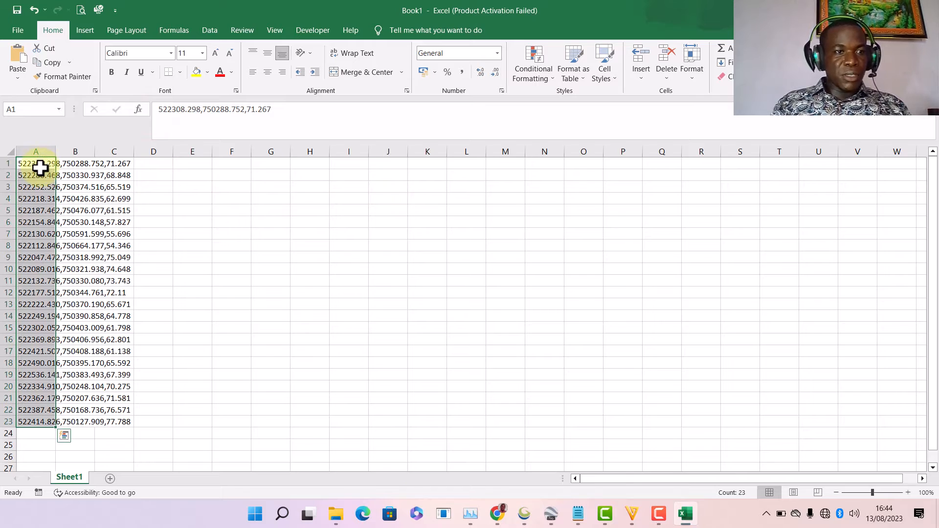
Step: Examine how the pasted coordinates are stored in cells A1 to A4 and in cell B4
{"action": "left_click", "coordinate": [35, 162]}
{"action": "left_click", "coordinate": [34, 175]}
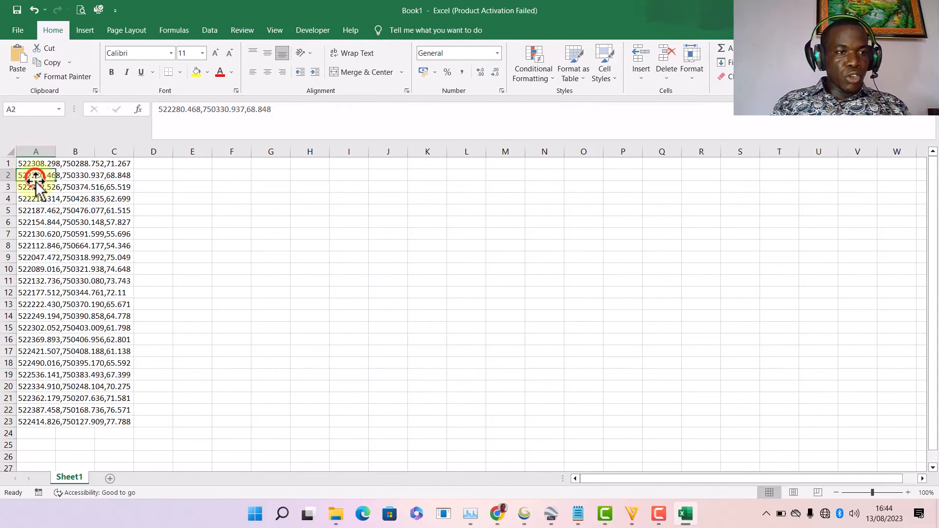
{"action": "left_click", "coordinate": [34, 187]}
{"action": "left_click", "coordinate": [32, 199]}
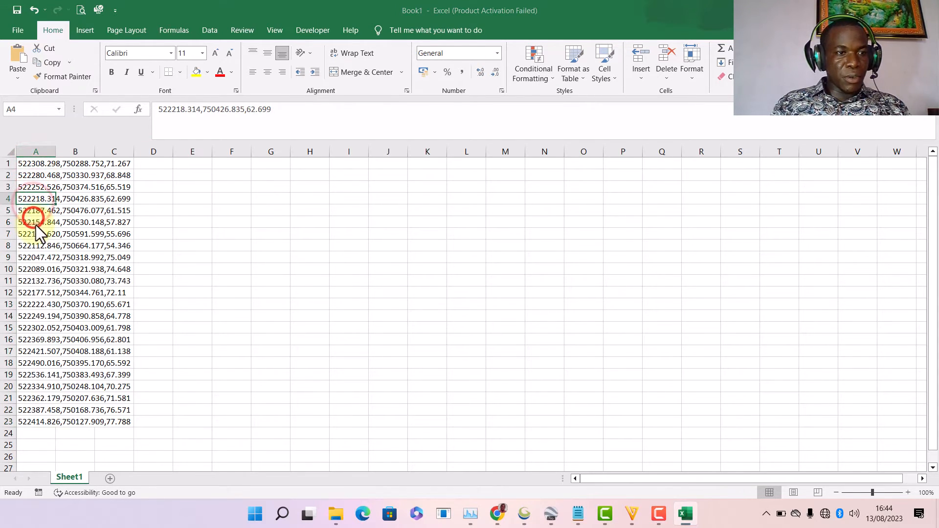
{"action": "left_click", "coordinate": [607, 112]}
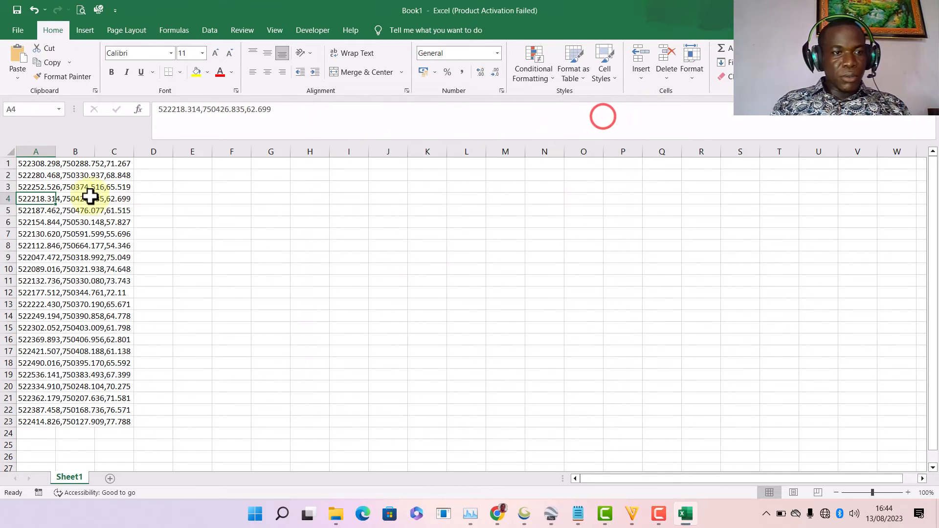
{"action": "left_click", "coordinate": [62, 197]}
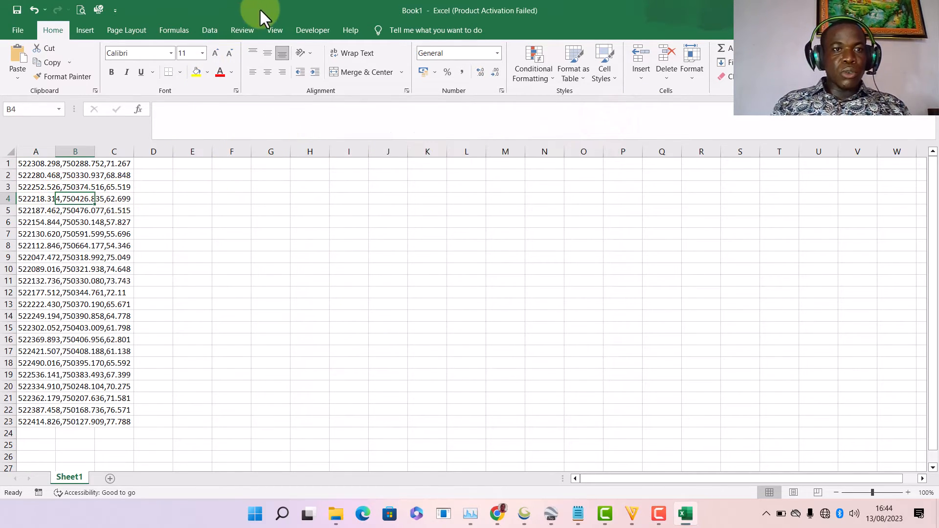
Step: Try to run Text to Columns from empty cells beside the coordinate data
{"action": "left_click", "coordinate": [209, 29]}
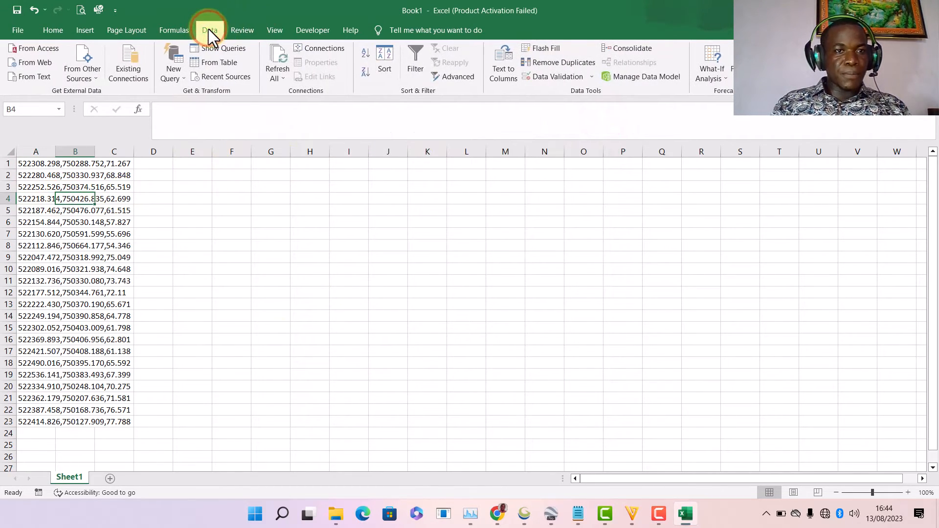
{"action": "left_click", "coordinate": [660, 513]}
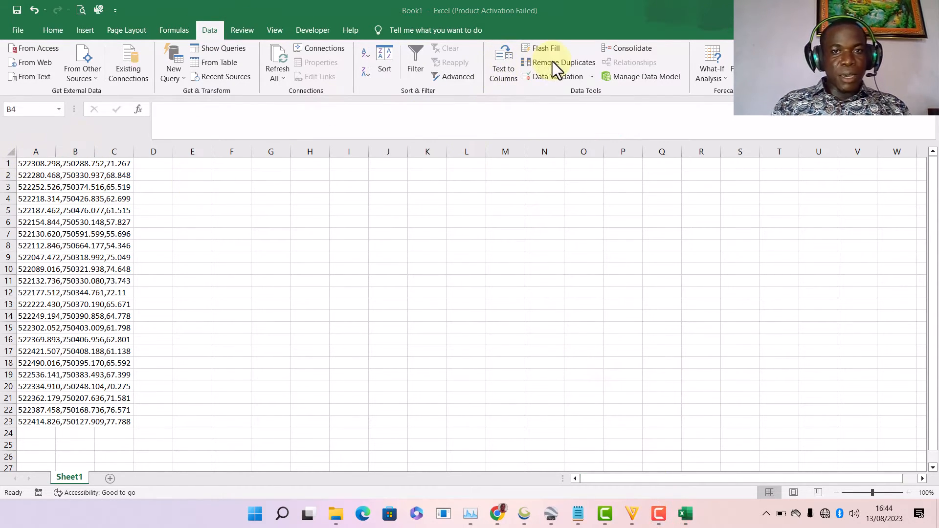
{"action": "left_click", "coordinate": [508, 64]}
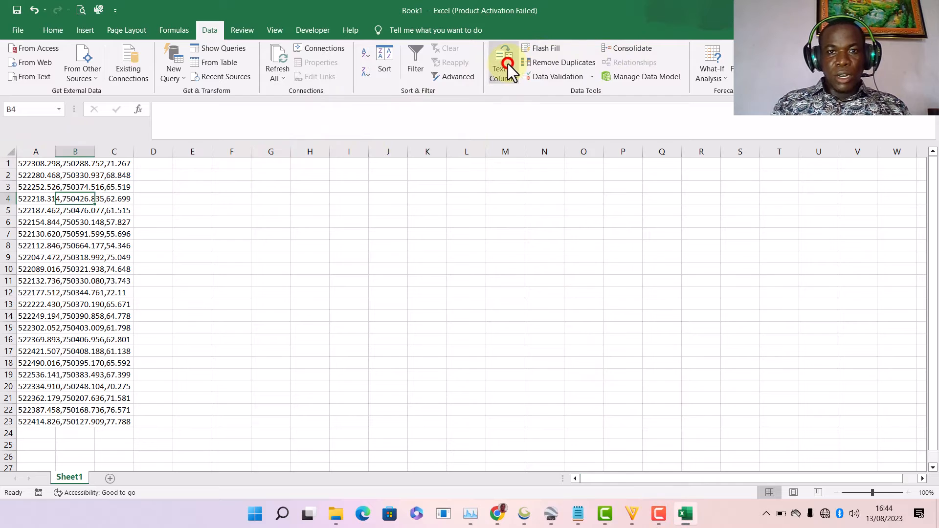
{"action": "left_click", "coordinate": [180, 184]}
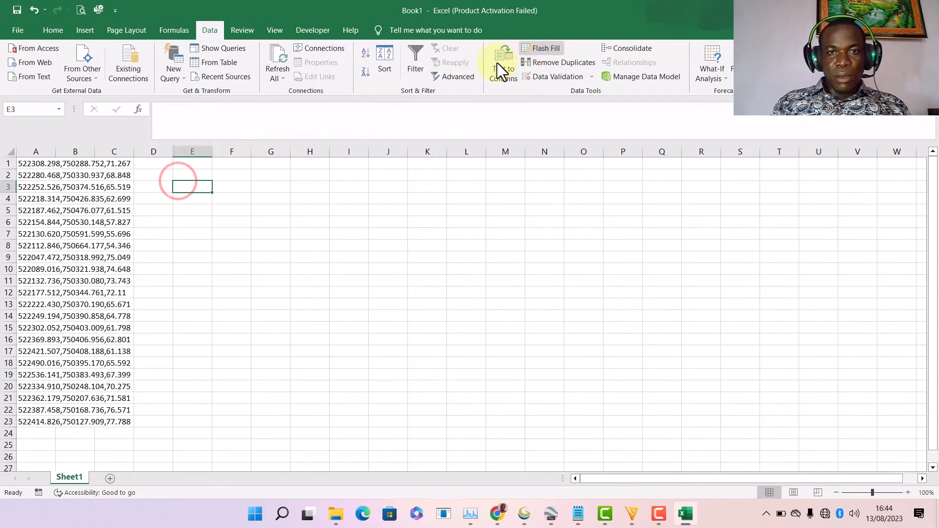
{"action": "left_click", "coordinate": [510, 54]}
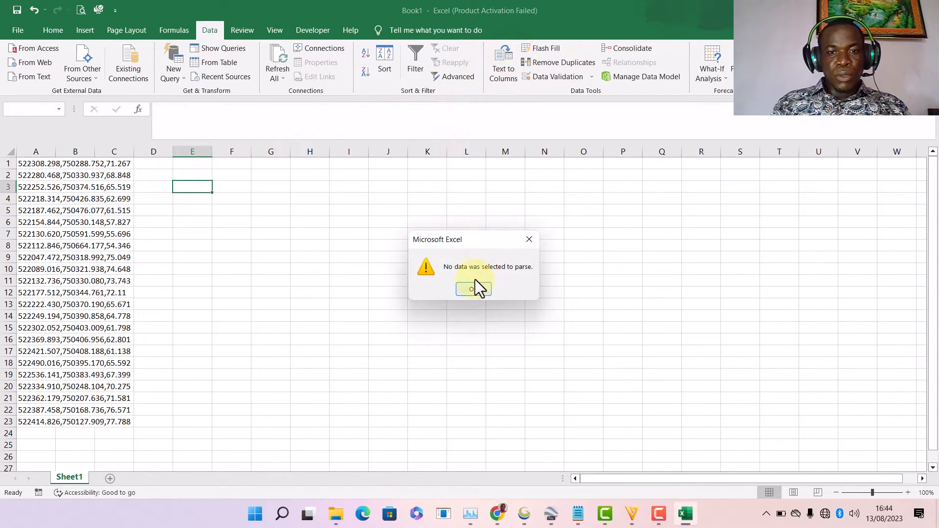
{"action": "left_click", "coordinate": [533, 241]}
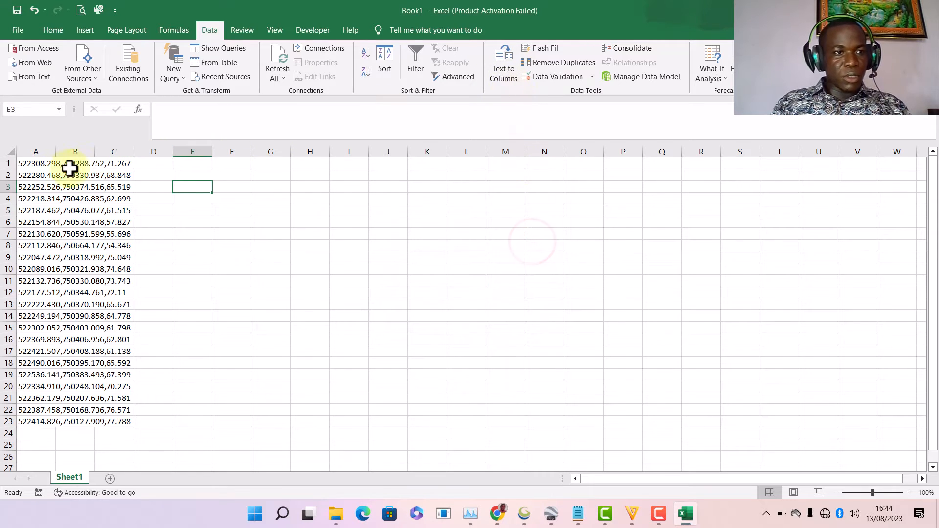
Step: Split the coordinates in A1:A23 with Text to Columns as delimited data, adding Comma as a delimiter and keeping the General format
{"action": "left_click_drag", "start_coordinate": [23, 167], "coordinate": [42, 422]}
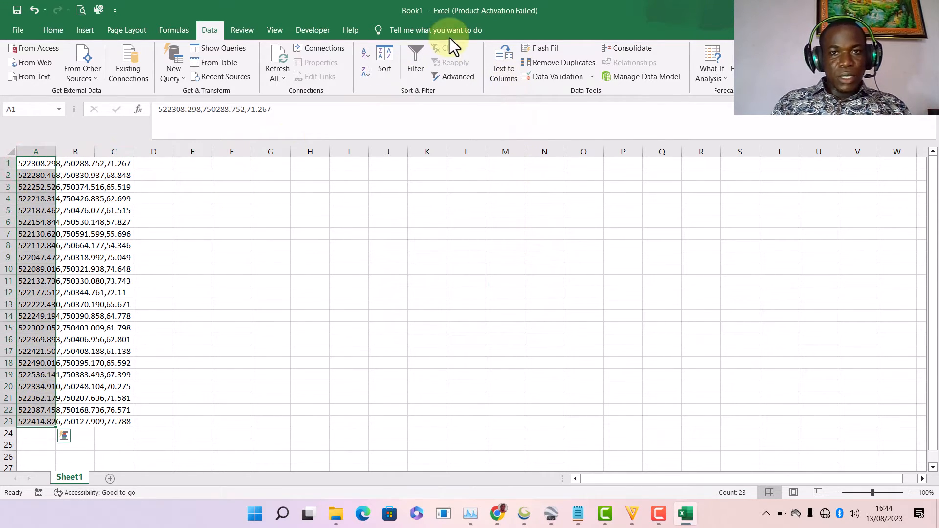
{"action": "left_click", "coordinate": [504, 60]}
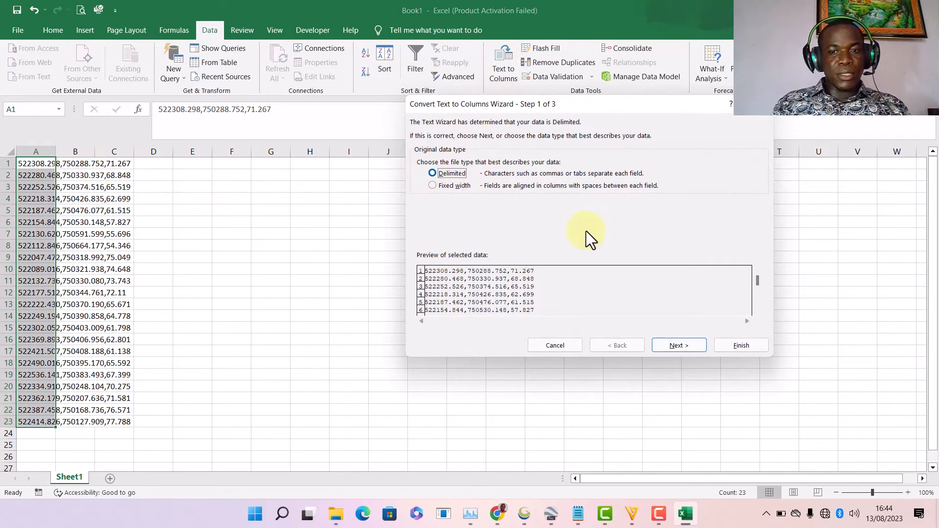
{"action": "left_click", "coordinate": [686, 348]}
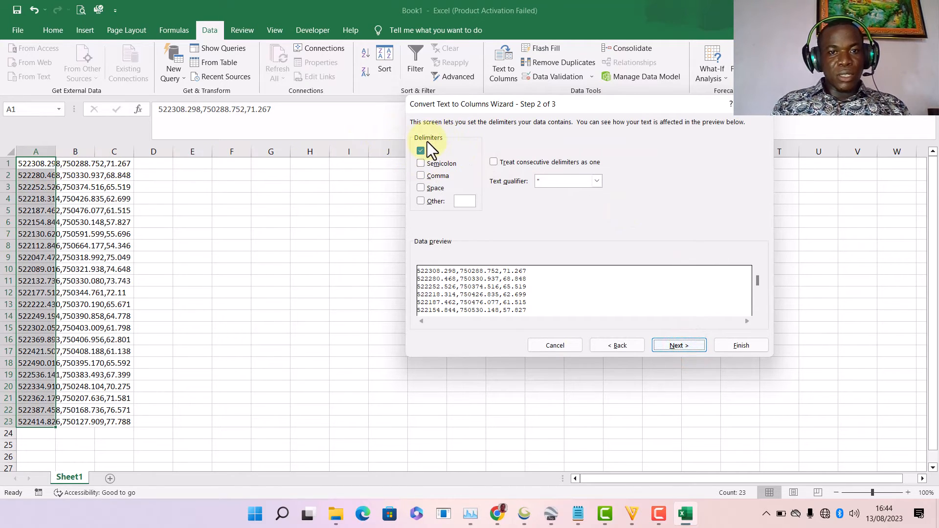
{"action": "left_click", "coordinate": [421, 176]}
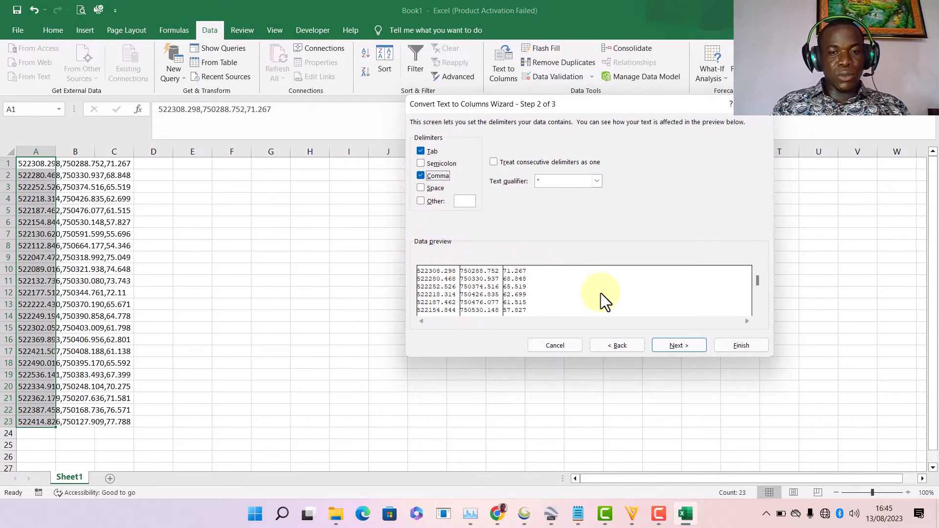
{"action": "left_click", "coordinate": [686, 347]}
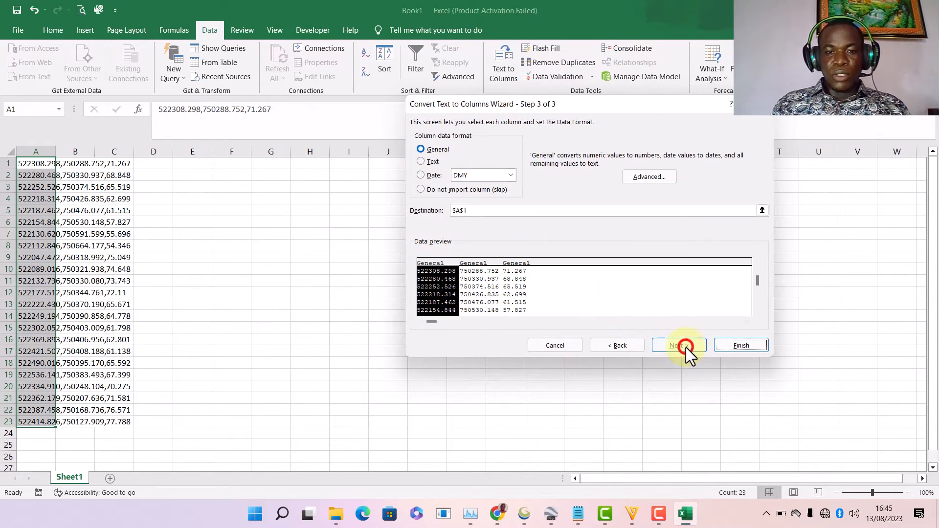
{"action": "left_click", "coordinate": [738, 347]}
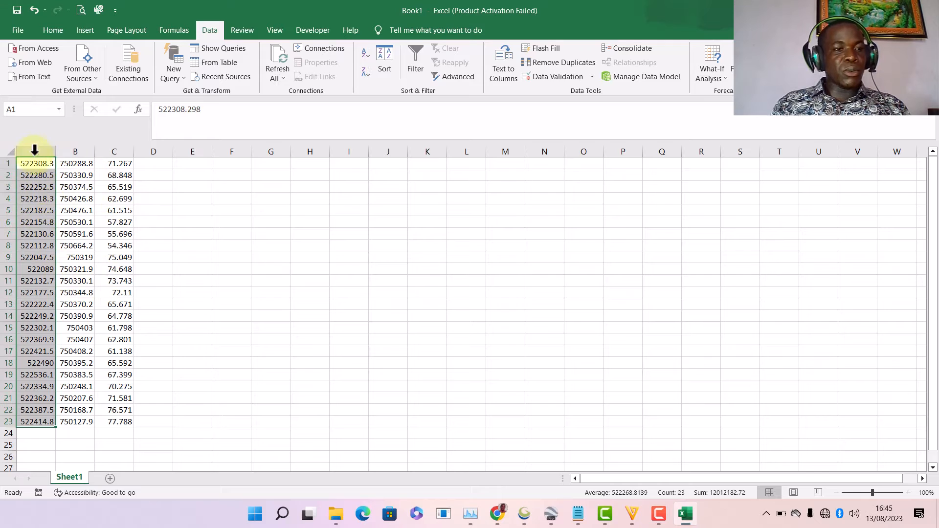
Step: Review the separated northing and elevation values in columns B and C down to the last row
{"action": "left_click", "coordinate": [87, 149]}
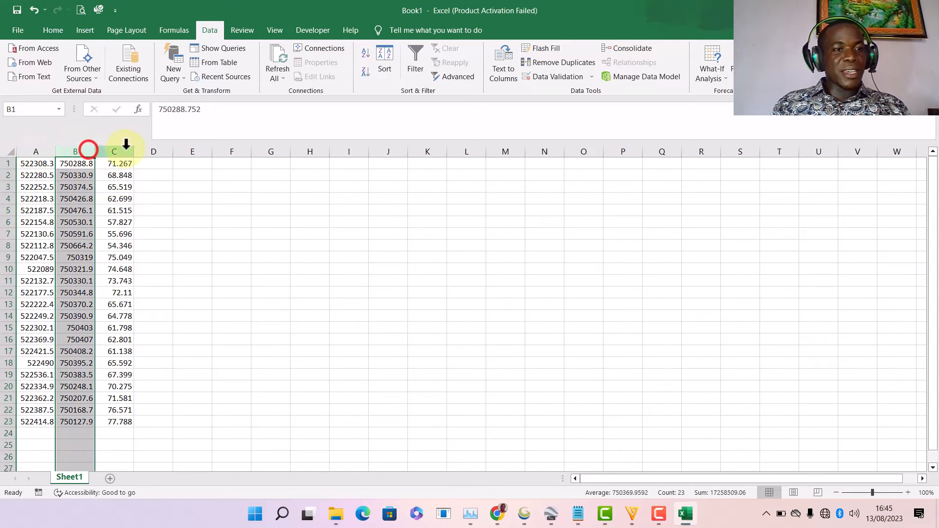
{"action": "left_click", "coordinate": [124, 149]}
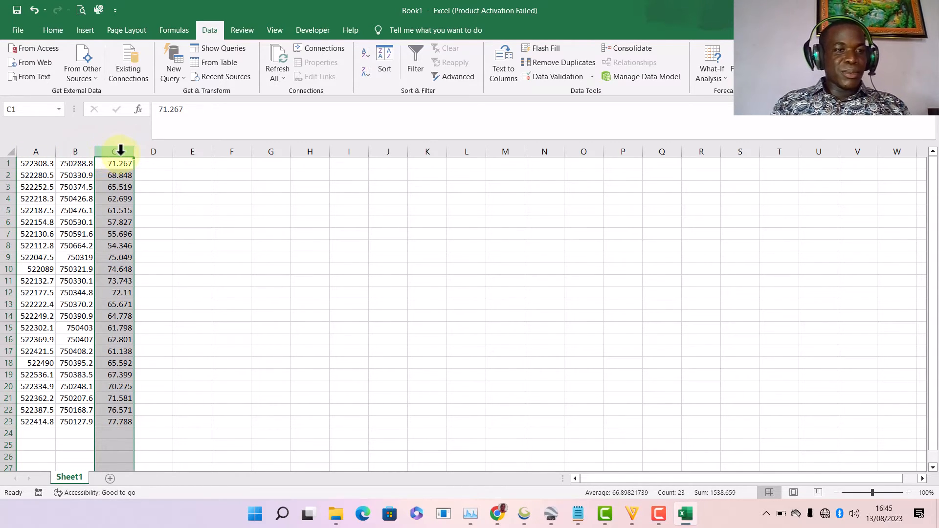
{"action": "scroll", "coordinate": [78, 225], "scroll_direction": "down", "scroll_amount": 7}
{"action": "scroll", "coordinate": [78, 225], "scroll_direction": "up", "scroll_amount": 3}
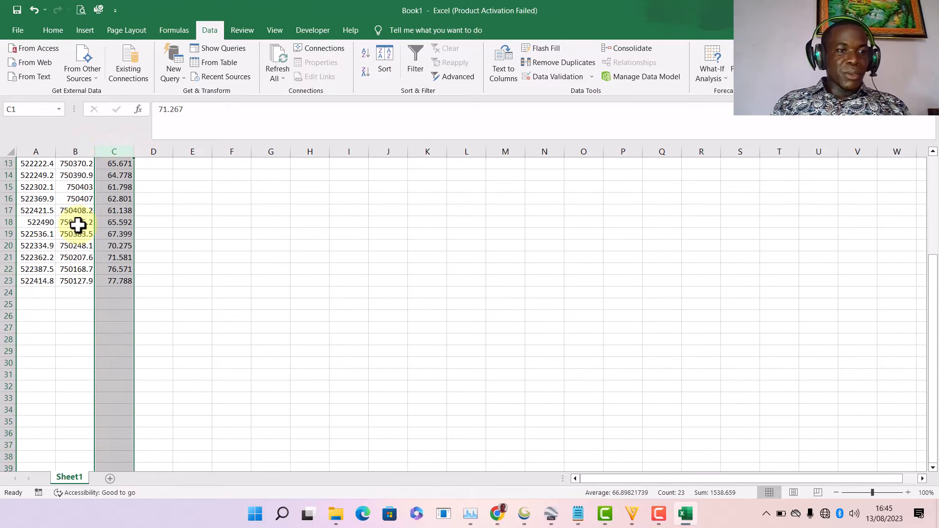
{"action": "scroll", "coordinate": [157, 165], "scroll_direction": "up", "scroll_amount": 4}
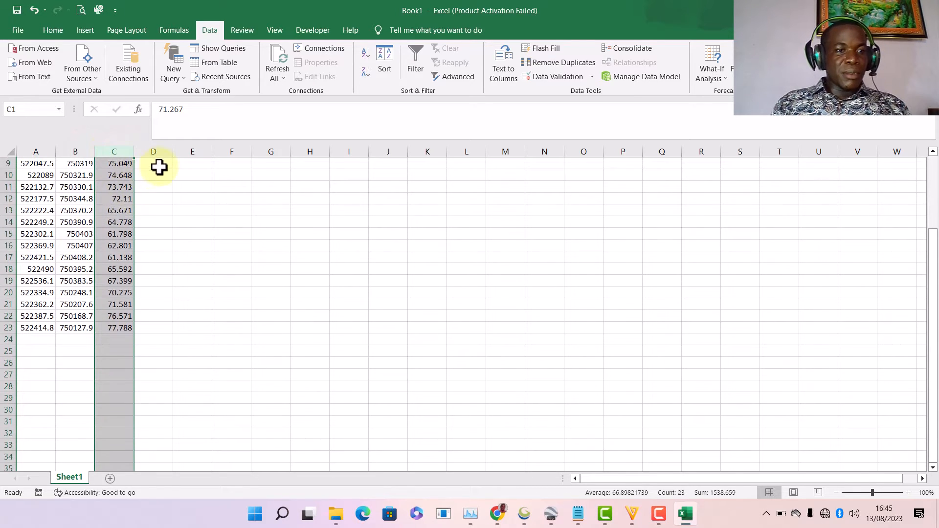
Step: Insert an empty column before the easting values in column A
{"action": "left_click", "coordinate": [46, 148]}
{"action": "right_click", "coordinate": [45, 150]}
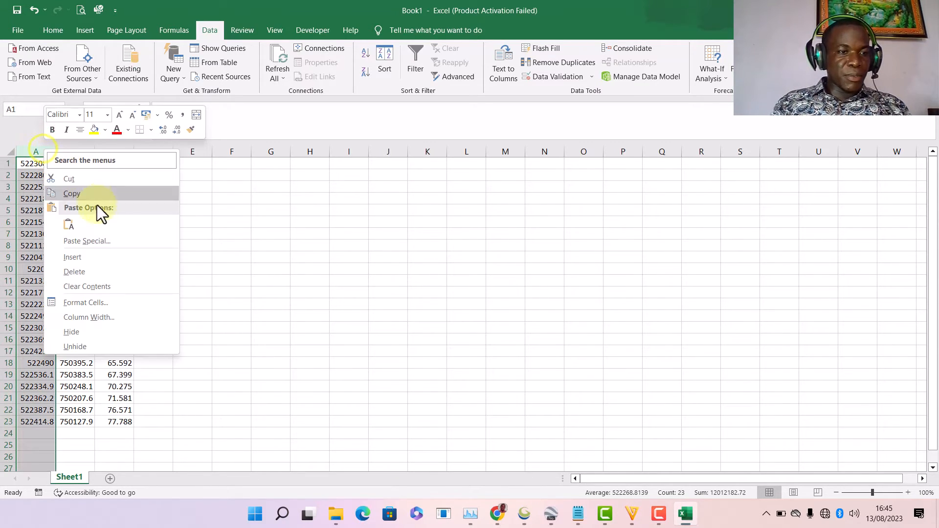
{"action": "left_click", "coordinate": [85, 256]}
Step: Number the centerline points from 1 to 23 in A1:A23 by filling down a series that starts with 1 and 2
{"action": "left_click", "coordinate": [43, 161]}
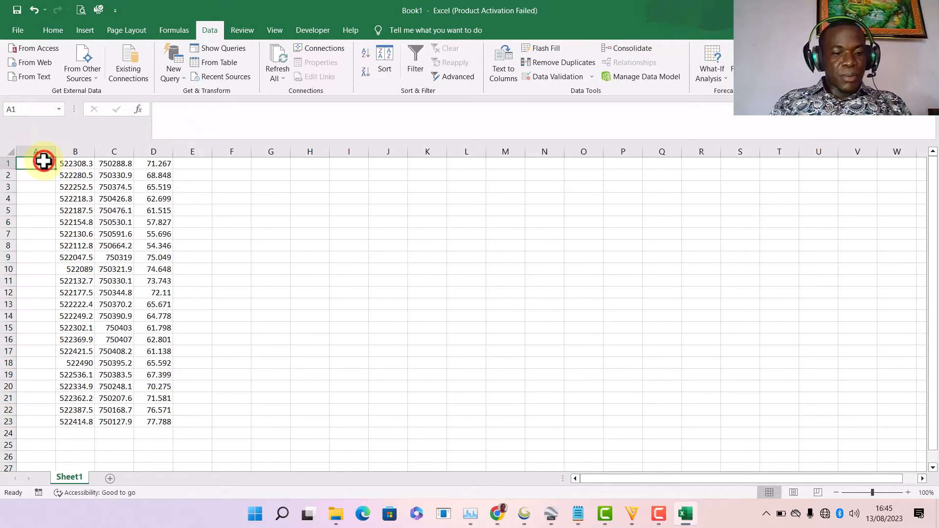
{"action": "type", "text": "1"}
{"action": "key", "text": "Return"}
{"action": "type", "text": "2"}
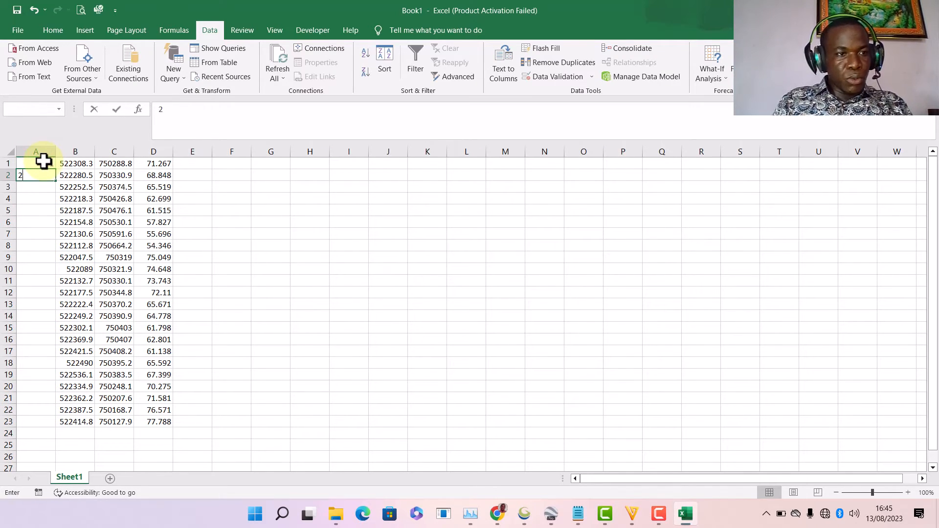
{"action": "key", "text": "Return"}
{"action": "left_click_drag", "start_coordinate": [43, 161], "coordinate": [46, 177]}
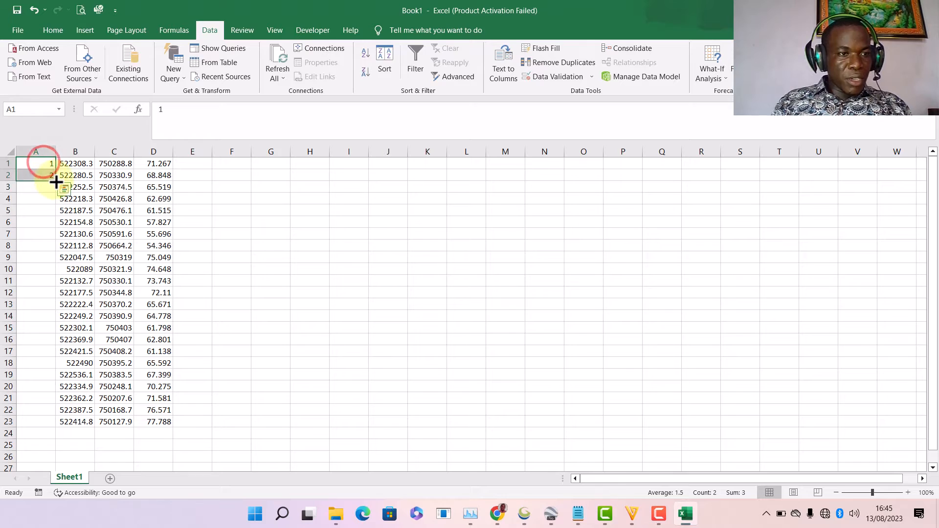
{"action": "double_click", "coordinate": [55, 181]}
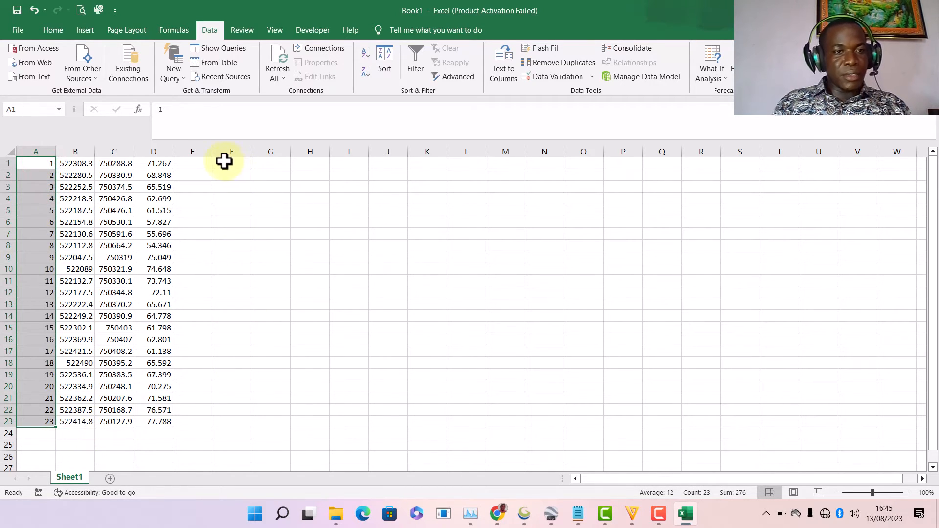
Step: Label the centerline points CL1 to CL23 in E1:E23, filling the series down from CL1 and CL2
{"action": "left_click", "coordinate": [196, 166]}
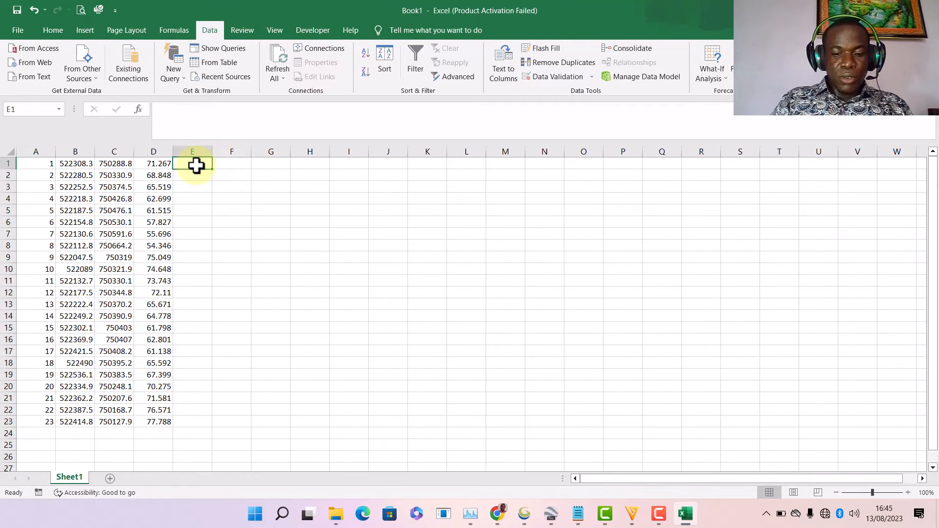
{"action": "type", "text": "CL1"}
{"action": "key", "text": "Return"}
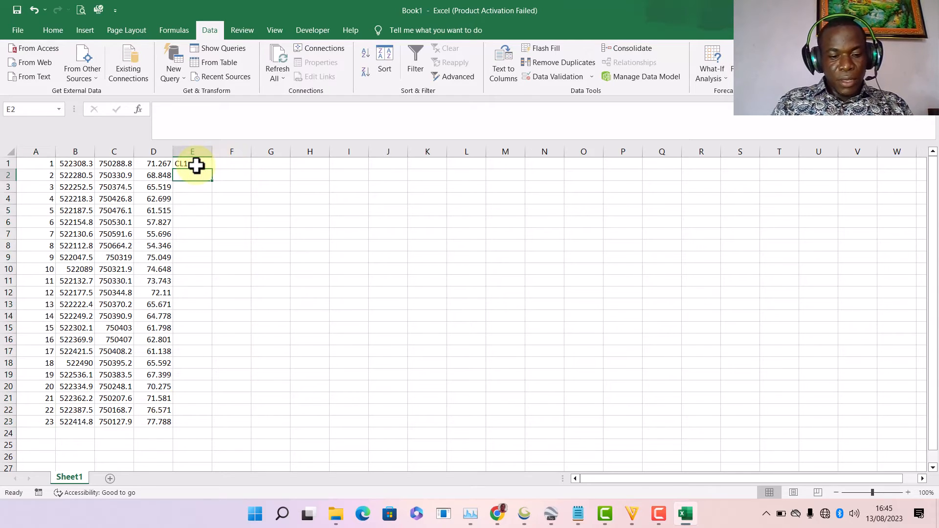
{"action": "type", "text": "CL2"}
{"action": "key", "text": "Return"}
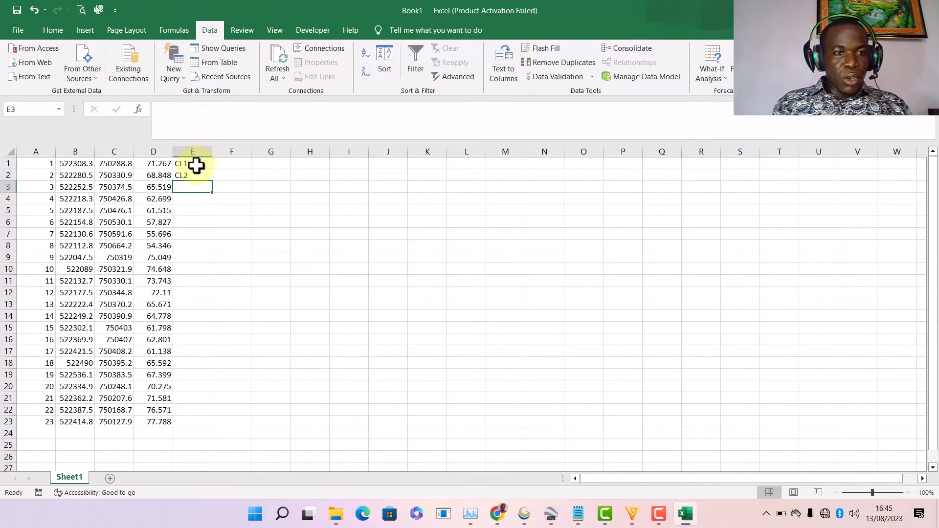
{"action": "left_click_drag", "start_coordinate": [196, 166], "coordinate": [195, 174]}
{"action": "double_click", "coordinate": [212, 181]}
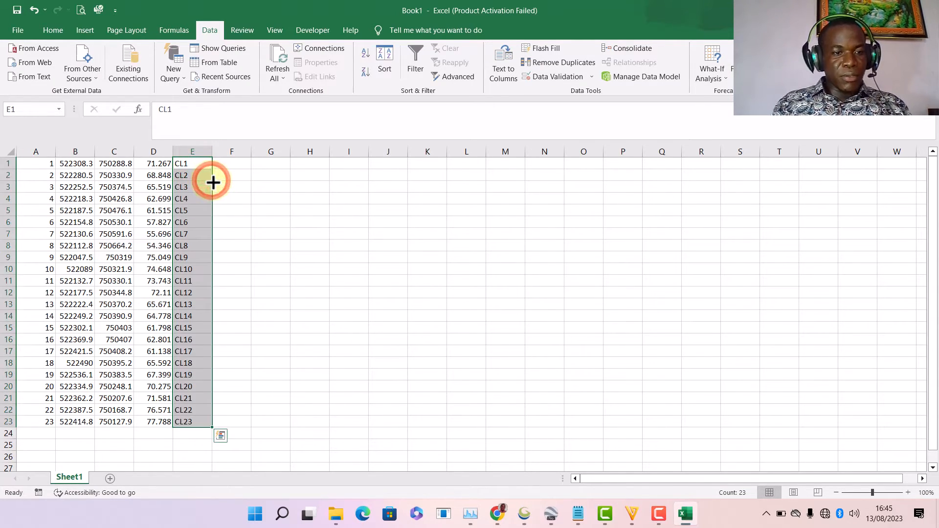
Step: Review the point number, easting, northing, elevation and description columns A to E one after another
{"action": "left_click", "coordinate": [109, 246]}
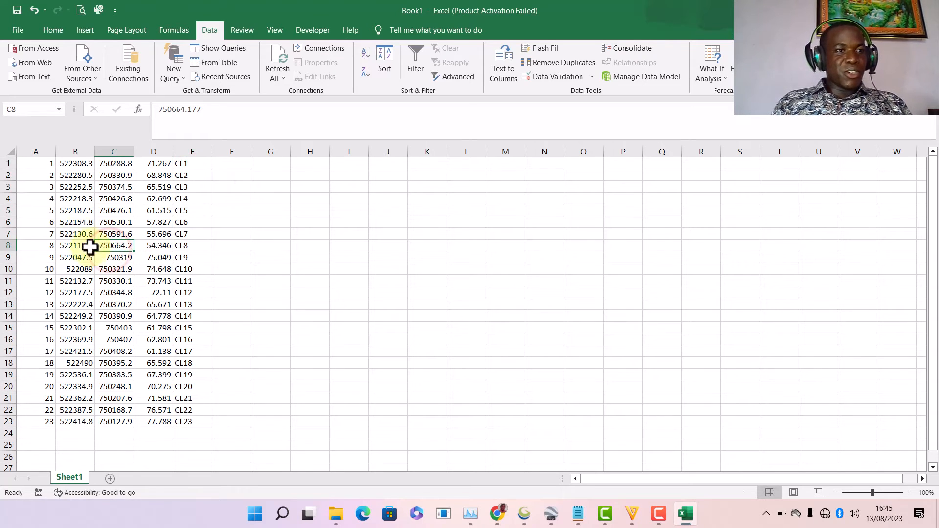
{"action": "left_click", "coordinate": [34, 151]}
{"action": "left_click", "coordinate": [79, 151]}
{"action": "left_click", "coordinate": [120, 152]}
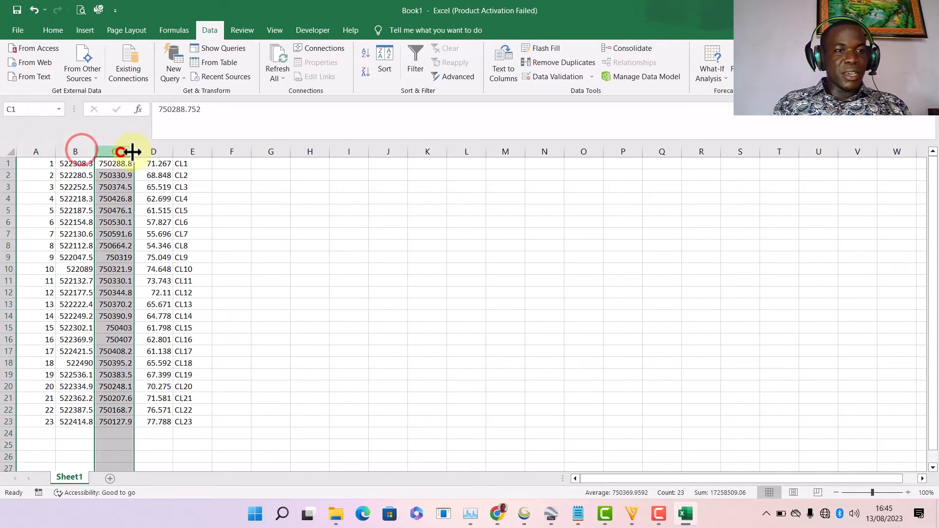
{"action": "left_click", "coordinate": [154, 152]}
{"action": "left_click", "coordinate": [193, 151]}
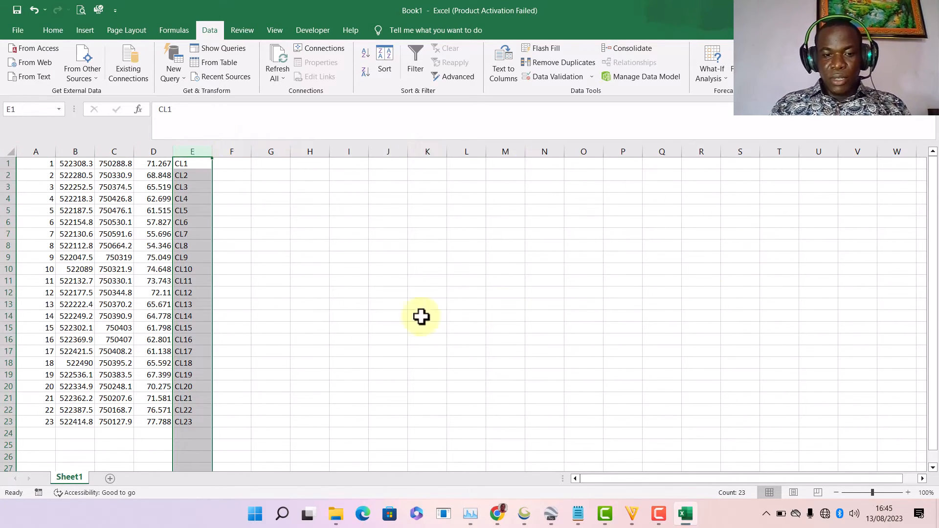
Step: Switch to the Extract Data folder in File Explorer and open the Ground level Extracted text file in a maximized window
{"action": "left_click", "coordinate": [335, 514]}
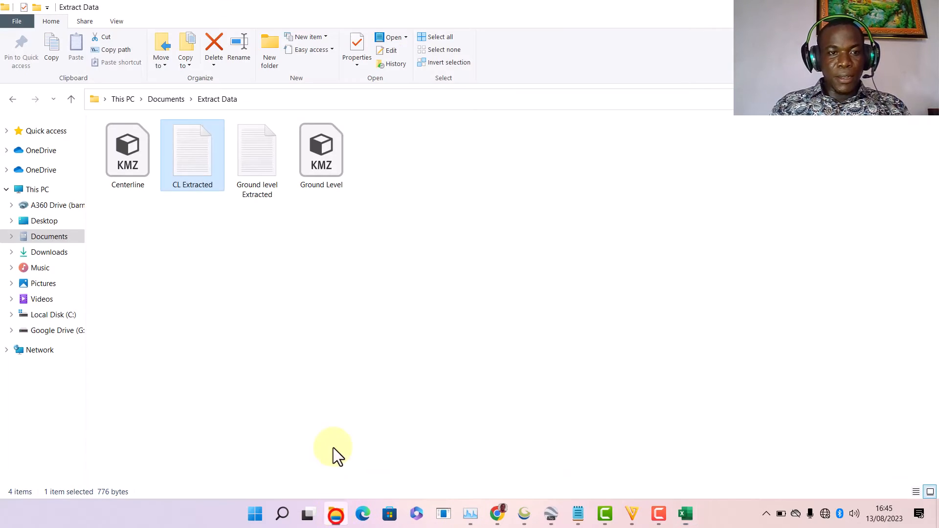
{"action": "double_click", "coordinate": [263, 185]}
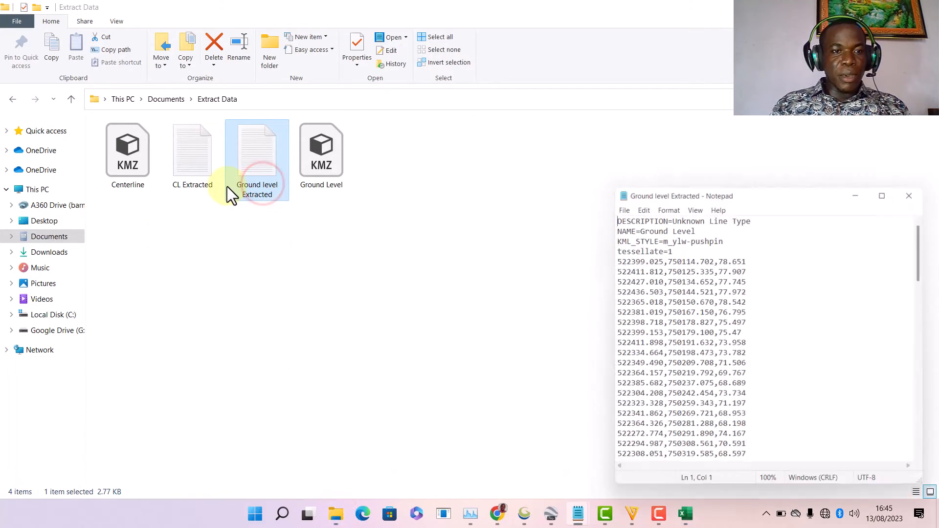
{"action": "left_click", "coordinate": [892, 188]}
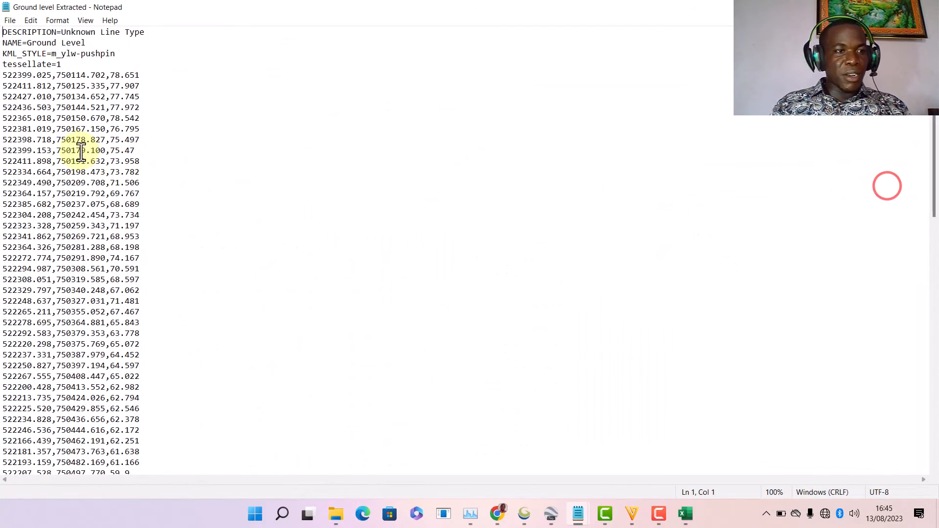
Step: Copy all coordinate lines of the ground level file from 522399.025,750114.702,78.651 to the end, leaving out the header lines
{"action": "left_click_drag", "start_coordinate": [3, 77], "coordinate": [122, 112]}
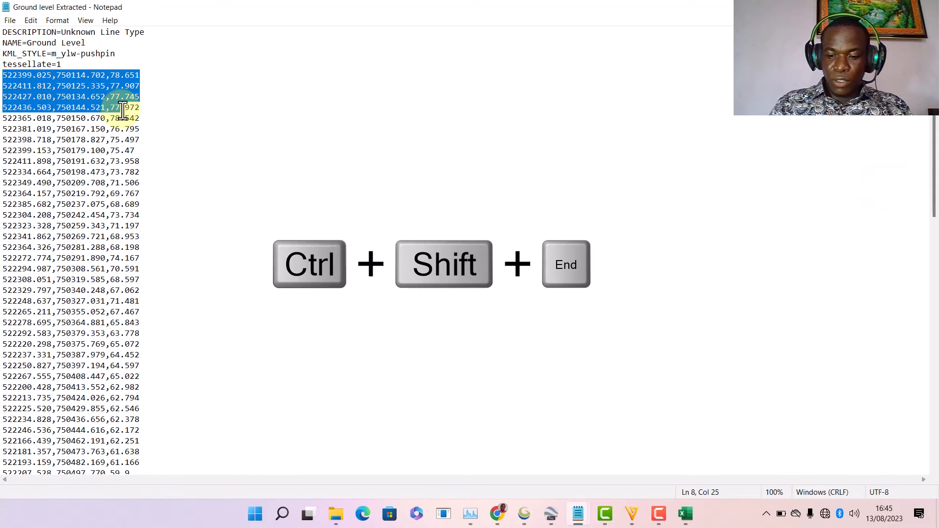
{"action": "key", "text": "ctrl+shift+End"}
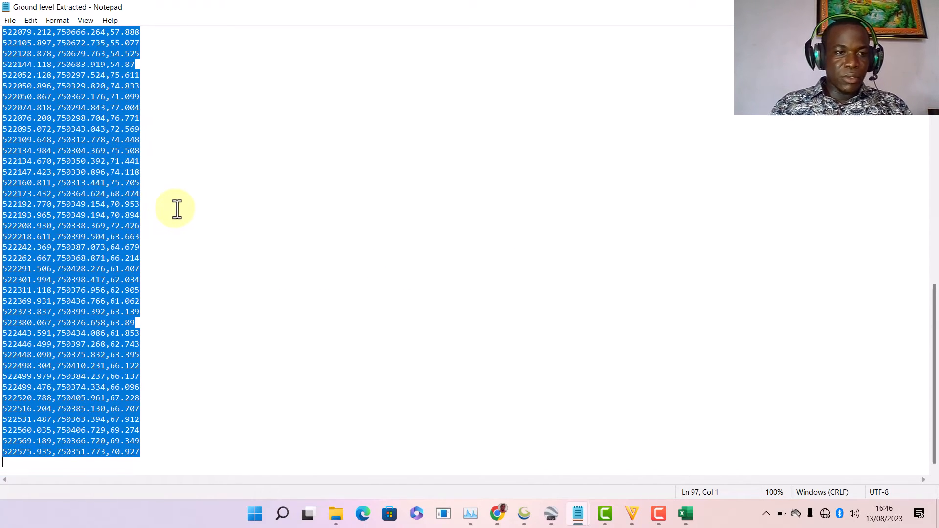
{"action": "scroll", "coordinate": [176, 209], "scroll_direction": "up", "scroll_amount": 12}
{"action": "scroll", "coordinate": [176, 209], "scroll_direction": "down", "scroll_amount": 5}
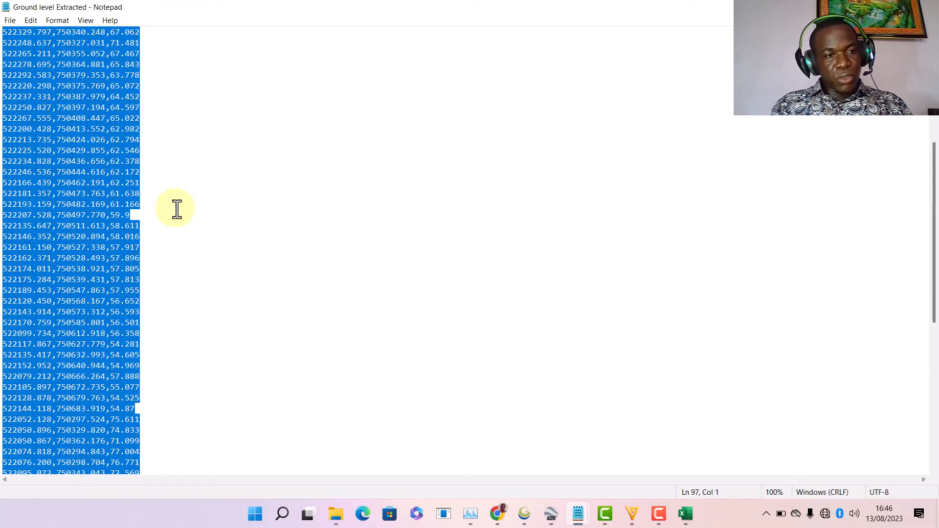
Step: Return to the Excel workbook and paste the ground level coordinates below the centerline data, starting in cell B24
{"action": "key", "text": "alt+Tab"}
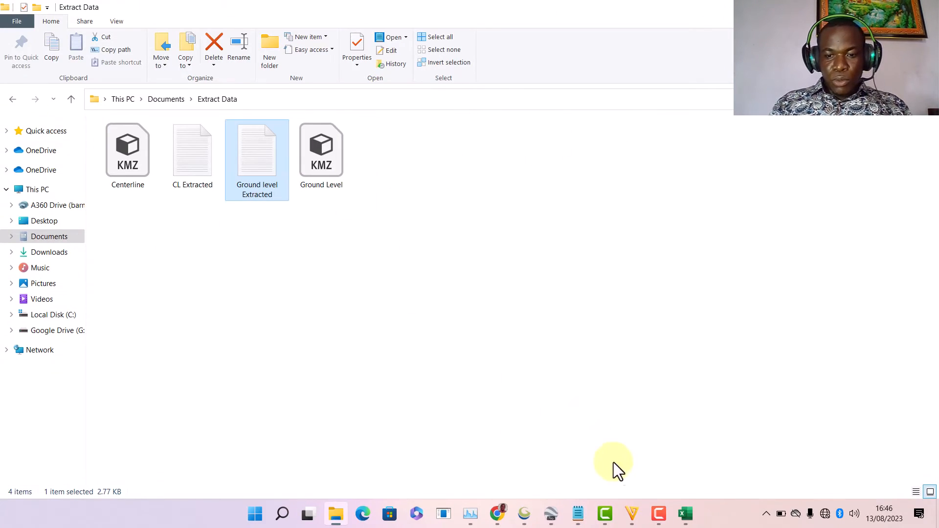
{"action": "left_click", "coordinate": [686, 515]}
{"action": "scroll", "coordinate": [88, 362], "scroll_direction": "down", "scroll_amount": 4}
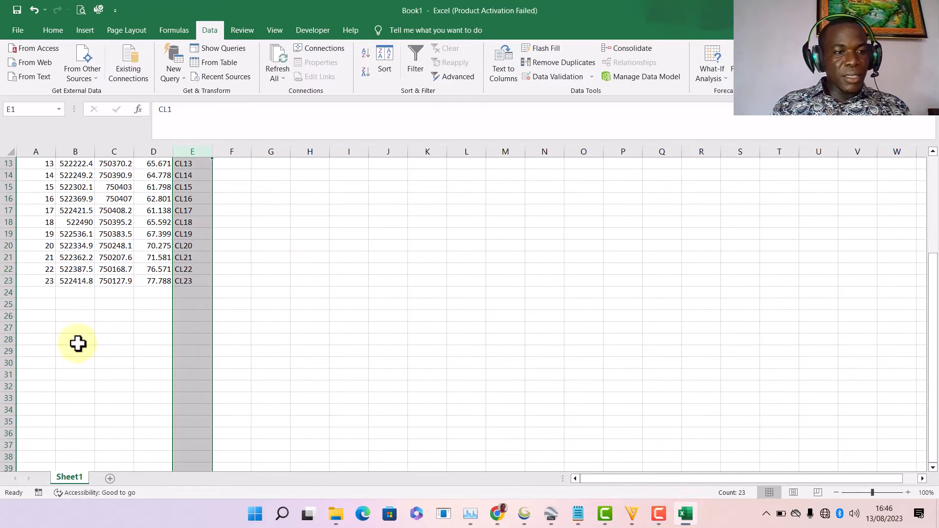
{"action": "left_click", "coordinate": [75, 292]}
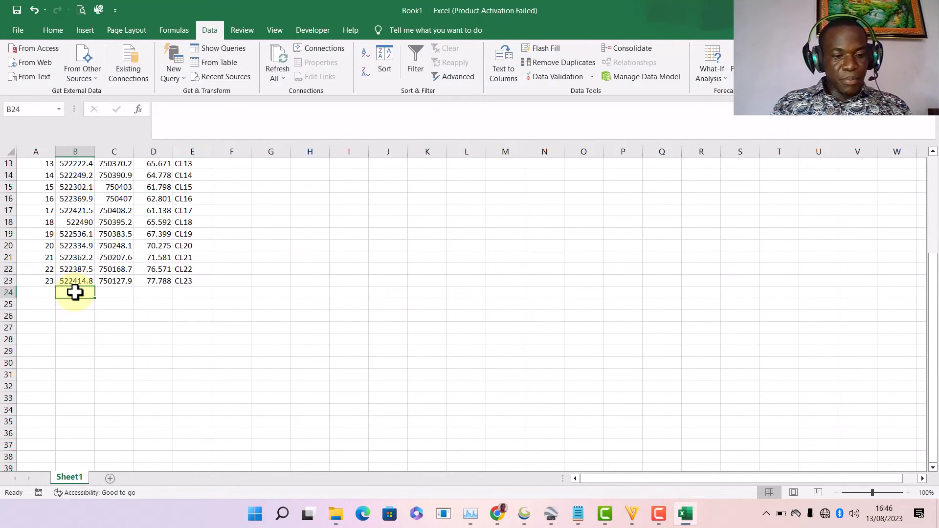
{"action": "key", "text": "ctrl+v"}
{"action": "key", "text": "ctrl+q"}
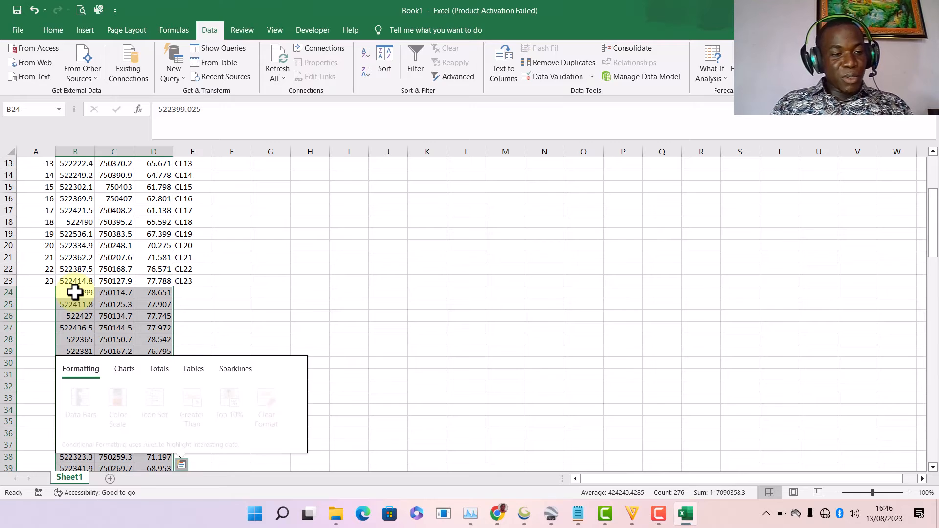
{"action": "left_click", "coordinate": [105, 302]}
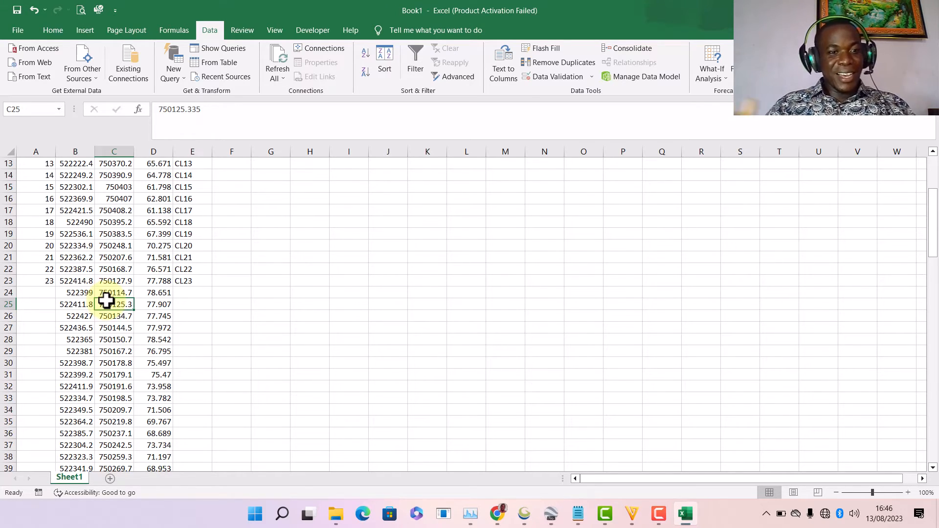
Step: Label the ground level points from GL1 to GL92 in column E, filling the series down from GL1 and GL2 in E24:E25
{"action": "scroll", "coordinate": [185, 279], "scroll_direction": "down", "scroll_amount": 2}
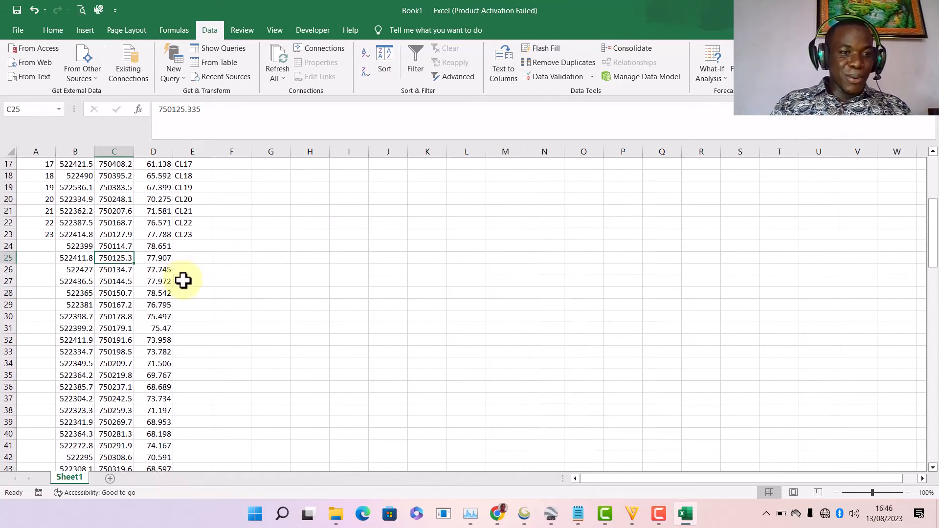
{"action": "left_click", "coordinate": [186, 243]}
{"action": "type", "text": "GL1"}
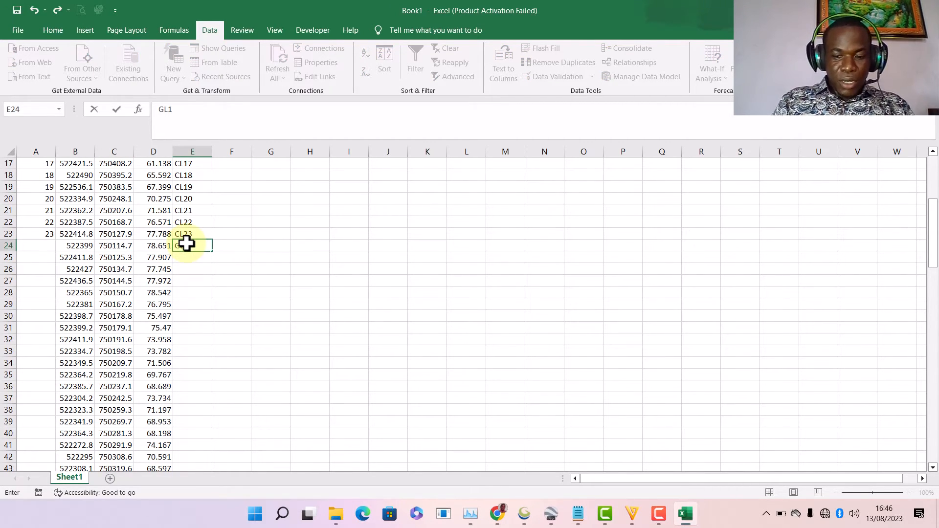
{"action": "key", "text": "Return"}
{"action": "type", "text": "GL1"}
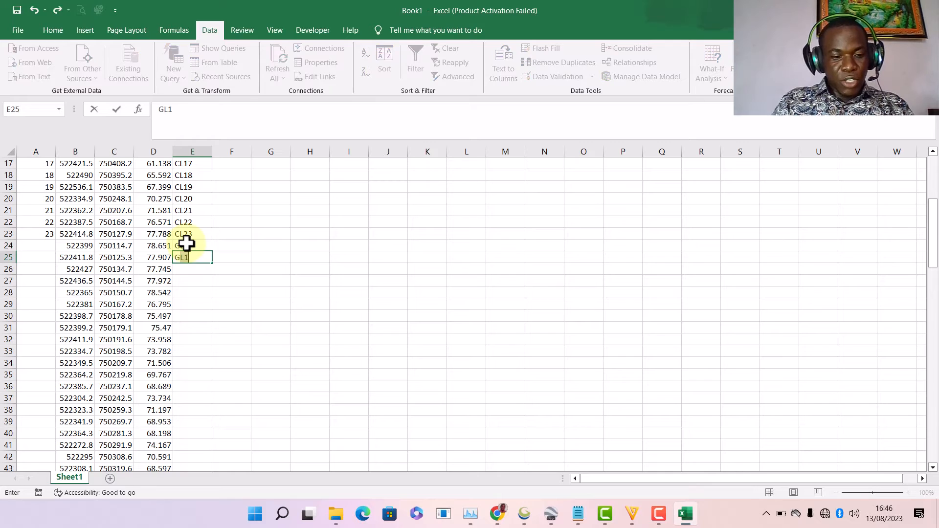
{"action": "key", "text": "Return"}
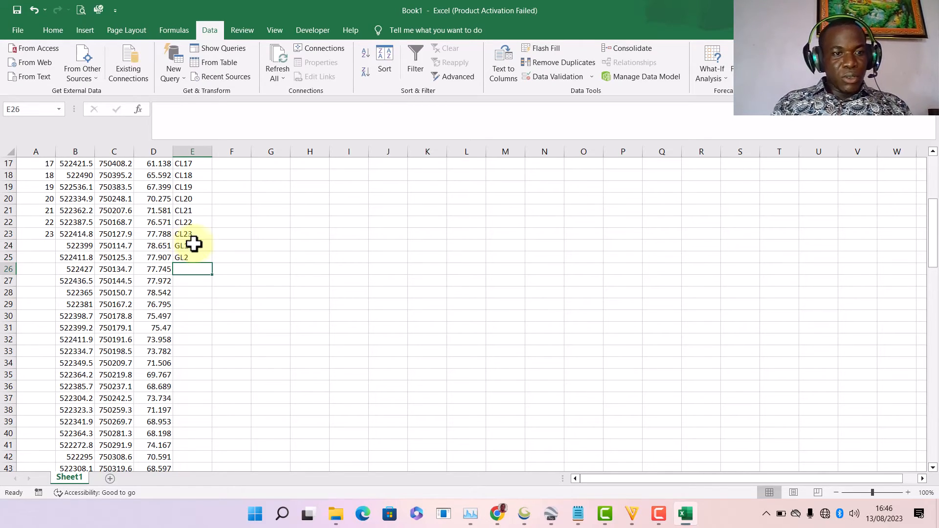
{"action": "left_click_drag", "start_coordinate": [194, 244], "coordinate": [194, 258]}
{"action": "double_click", "coordinate": [212, 264]}
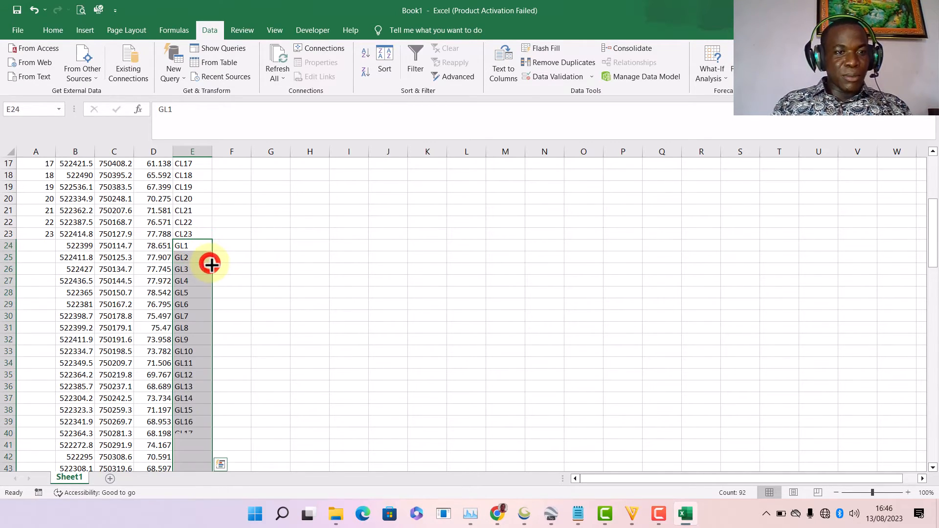
Step: Continue the point numbering in column A from 22 and 23 down to 115 on the last ground level row
{"action": "left_click_drag", "start_coordinate": [46, 221], "coordinate": [51, 235]}
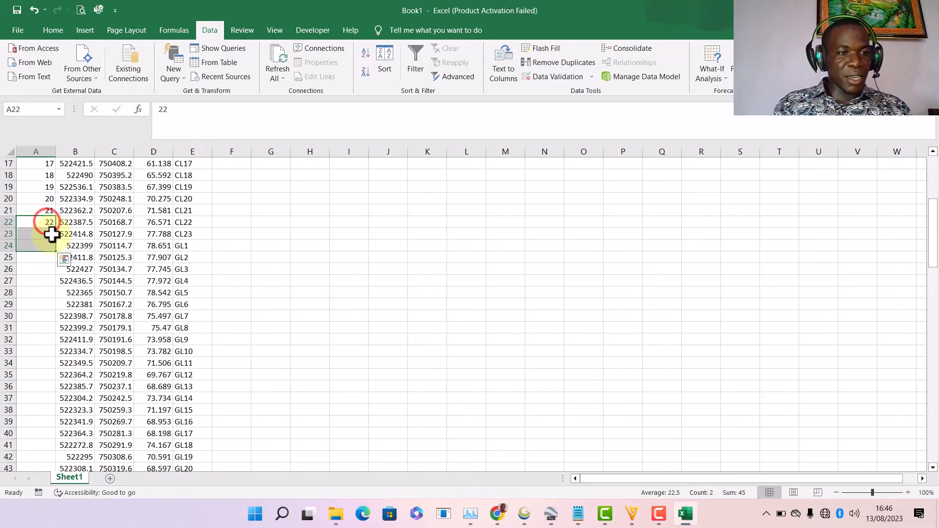
{"action": "double_click", "coordinate": [55, 241]}
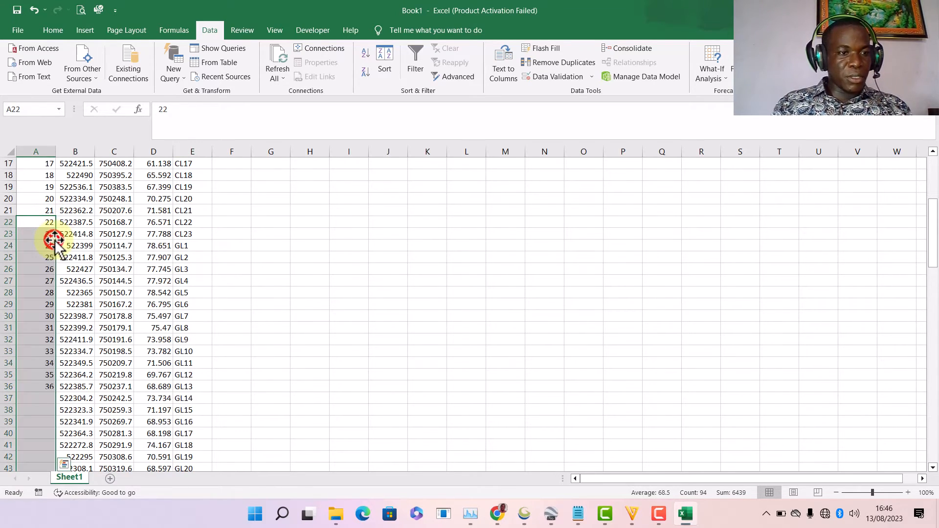
{"action": "scroll", "coordinate": [166, 307], "scroll_direction": "down", "scroll_amount": 15}
{"action": "left_click_drag", "start_coordinate": [934, 333], "coordinate": [933, 447]}
{"action": "scroll", "coordinate": [53, 444], "scroll_direction": "down", "scroll_amount": 3}
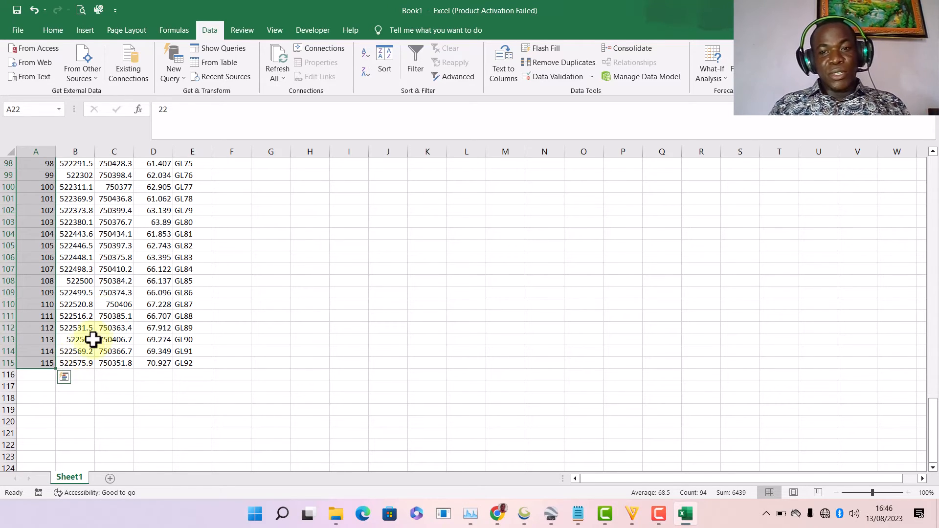
Step: Review the combined centerline and ground level table, checking elevations in column D from D14 to D18
{"action": "scroll", "coordinate": [161, 214], "scroll_direction": "up", "scroll_amount": 20}
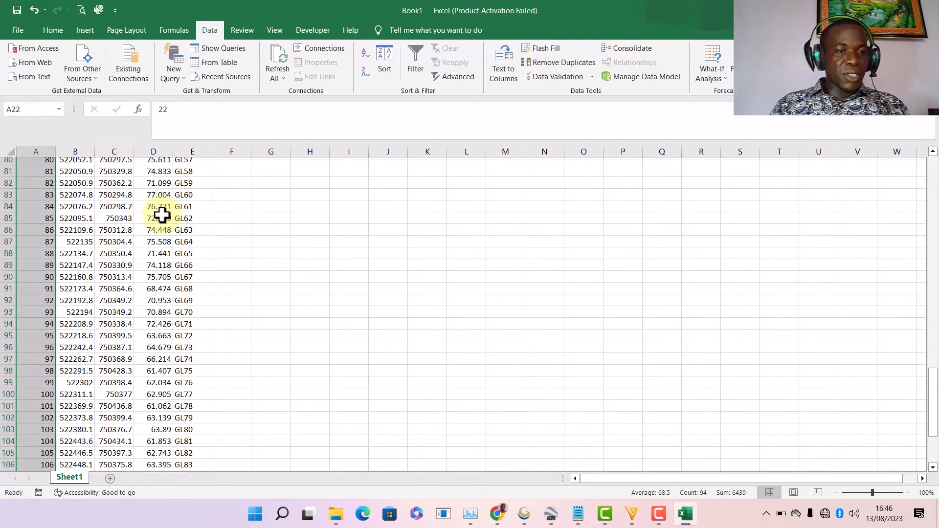
{"action": "scroll", "coordinate": [161, 214], "scroll_direction": "up", "scroll_amount": 8}
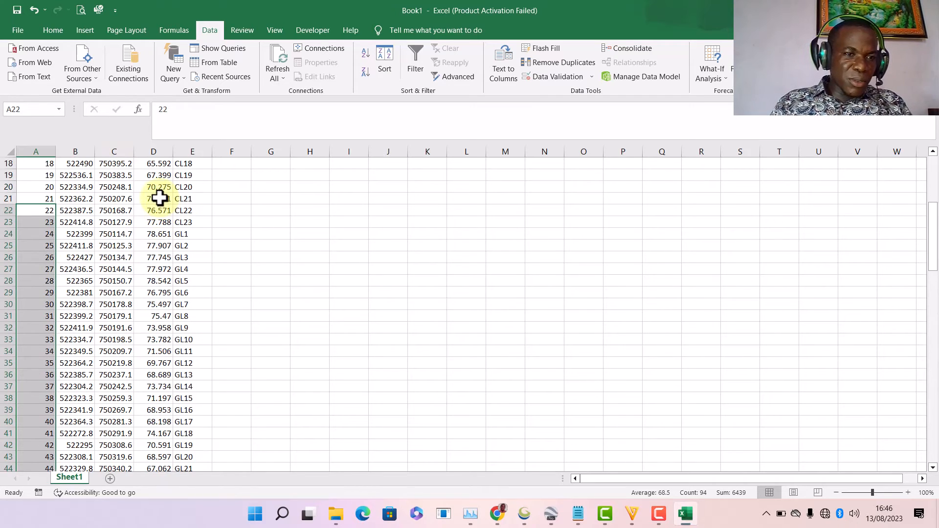
{"action": "left_click", "coordinate": [157, 210]}
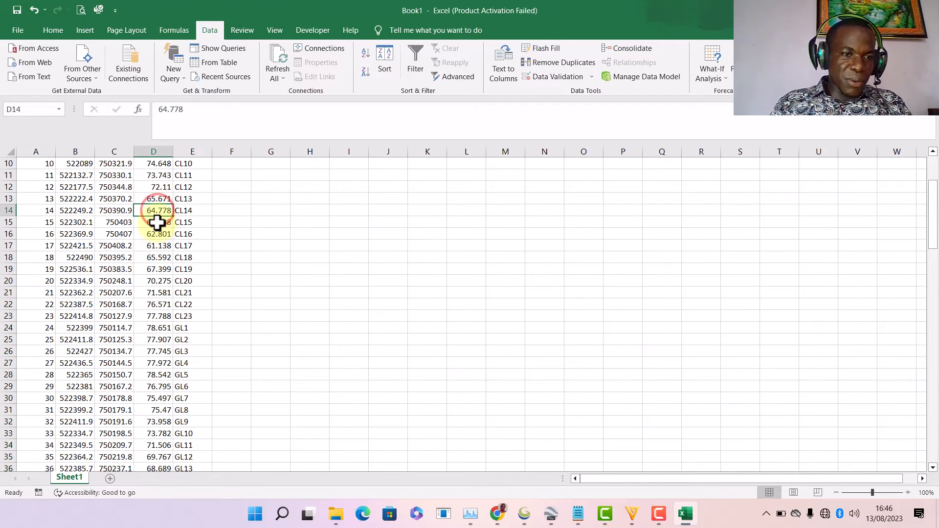
{"action": "left_click", "coordinate": [158, 222]}
{"action": "left_click", "coordinate": [157, 234]}
{"action": "left_click", "coordinate": [159, 257]}
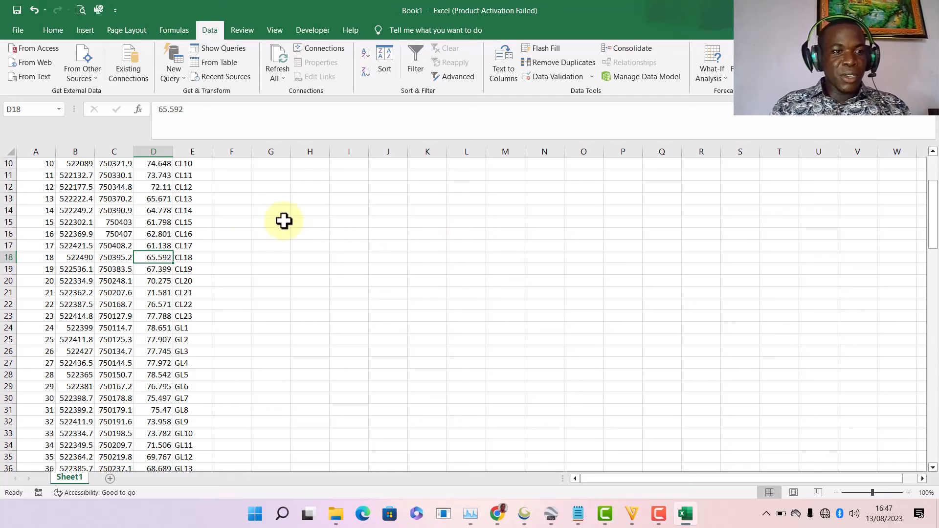
Step: Save the workbook as a CSV (Comma delimited) file named LagosRoad1 in the Extract Data folder under Documents
{"action": "left_click", "coordinate": [15, 29]}
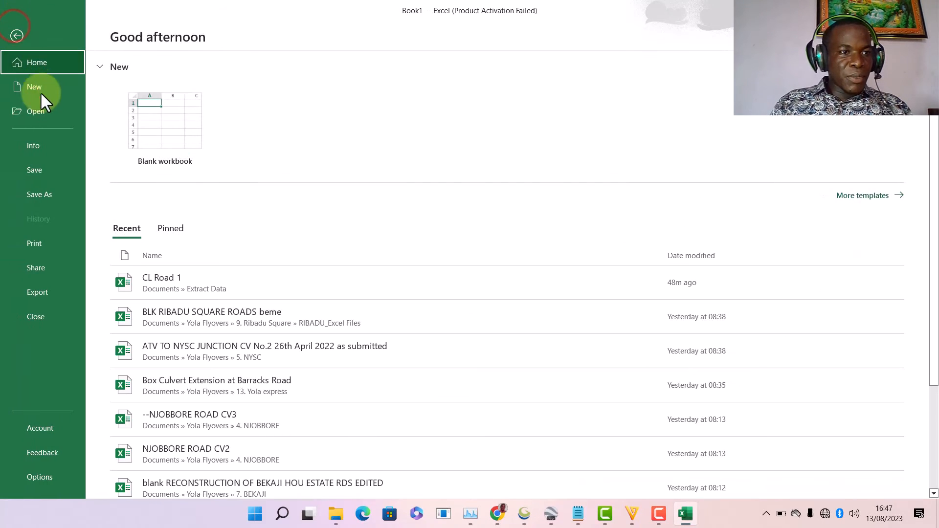
{"action": "left_click", "coordinate": [42, 194]}
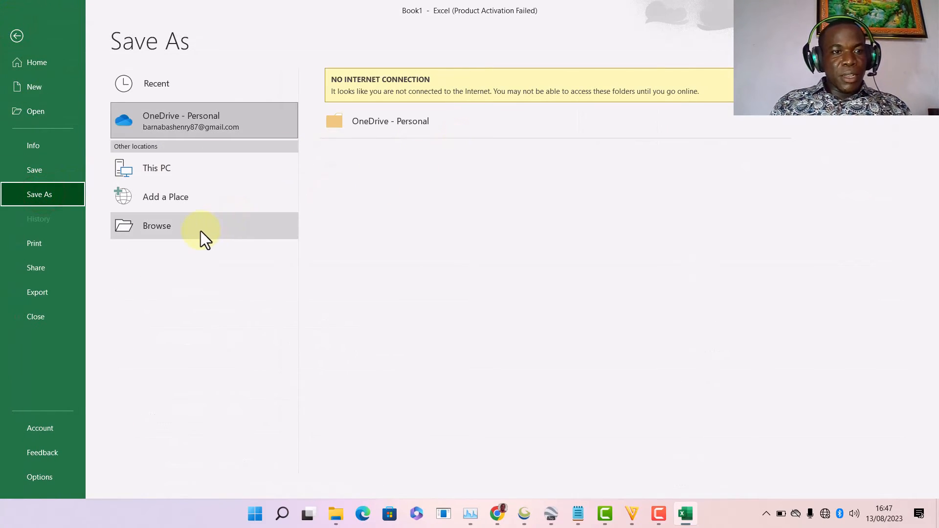
{"action": "left_click", "coordinate": [200, 230]}
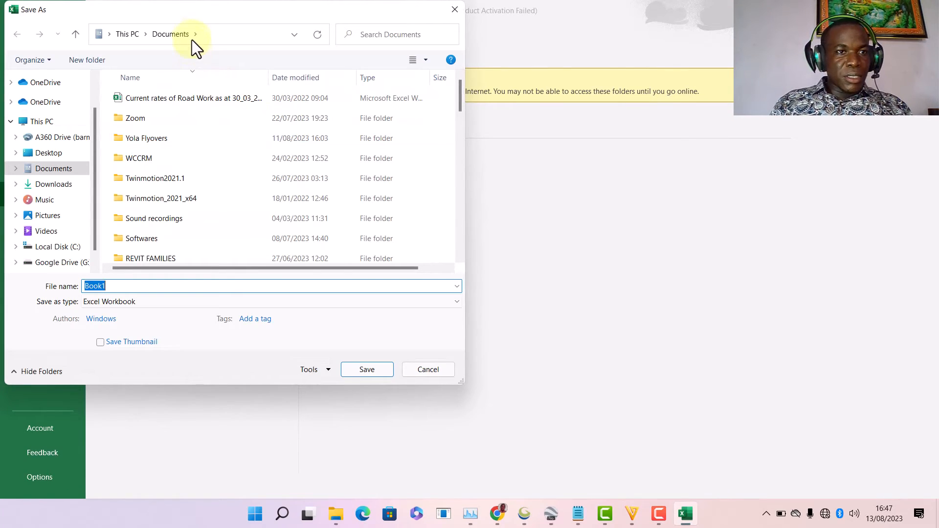
{"action": "left_click", "coordinate": [152, 186]}
{"action": "key", "text": "e"}
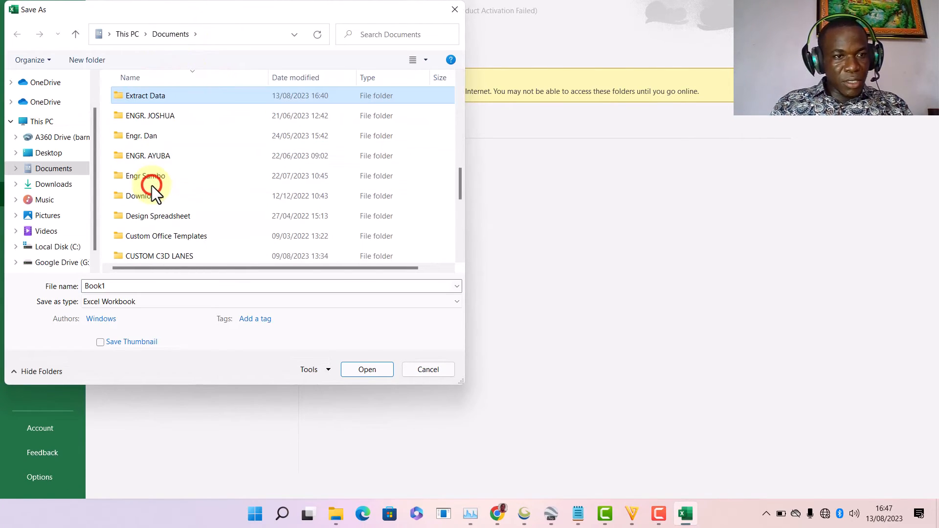
{"action": "double_click", "coordinate": [166, 95]}
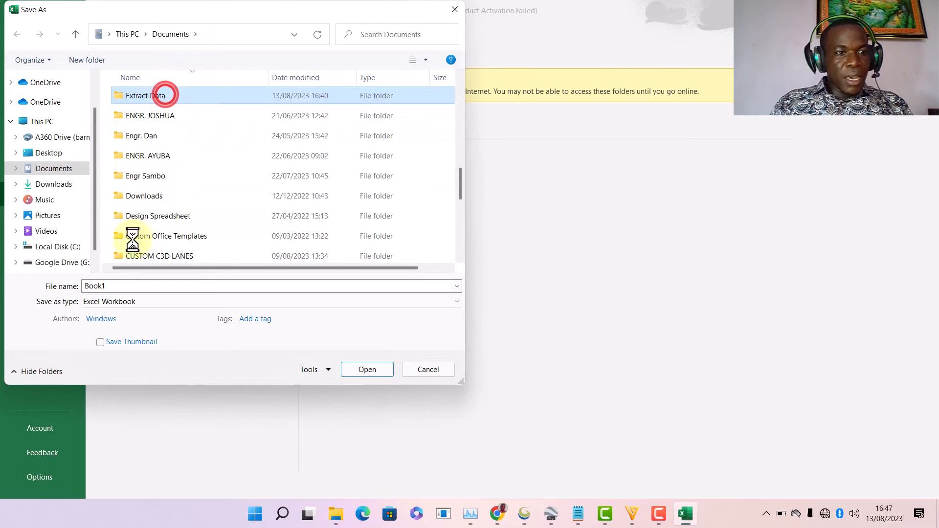
{"action": "left_click", "coordinate": [141, 301]}
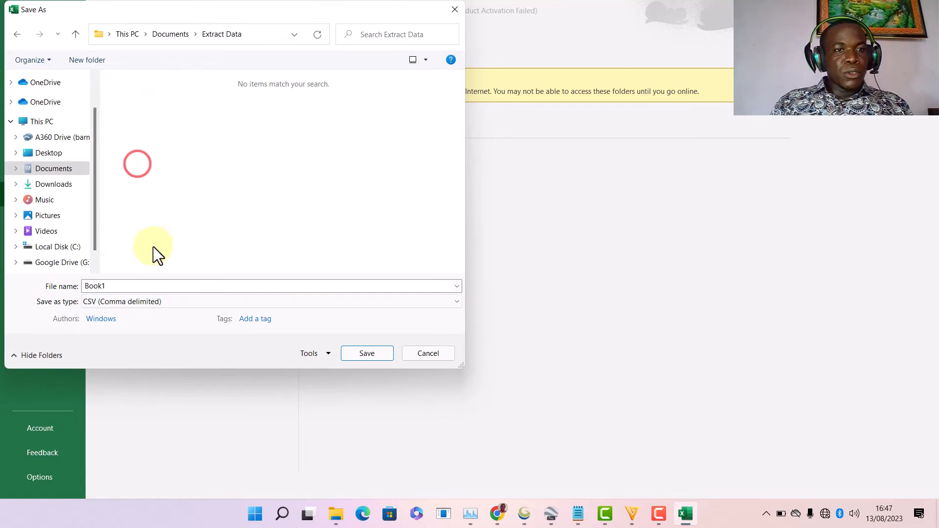
{"action": "double_click", "coordinate": [113, 285]}
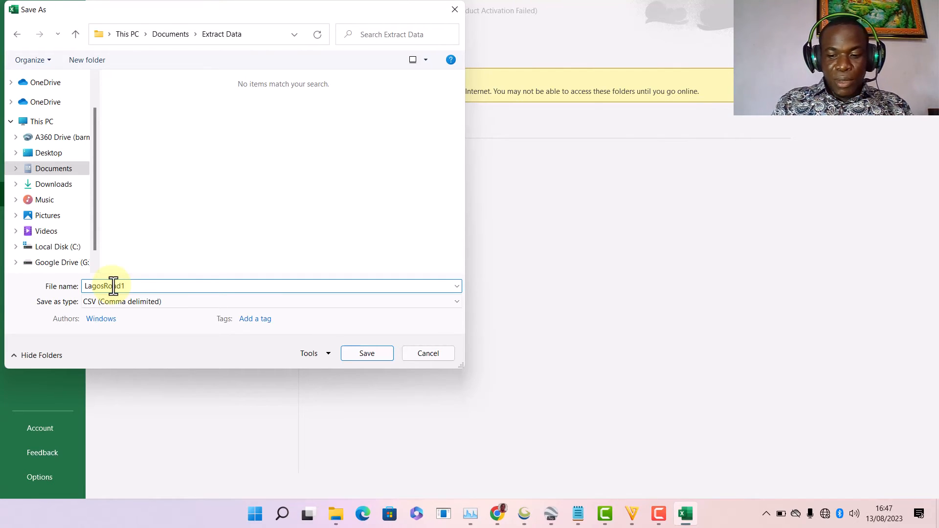
{"action": "key", "text": "Return"}
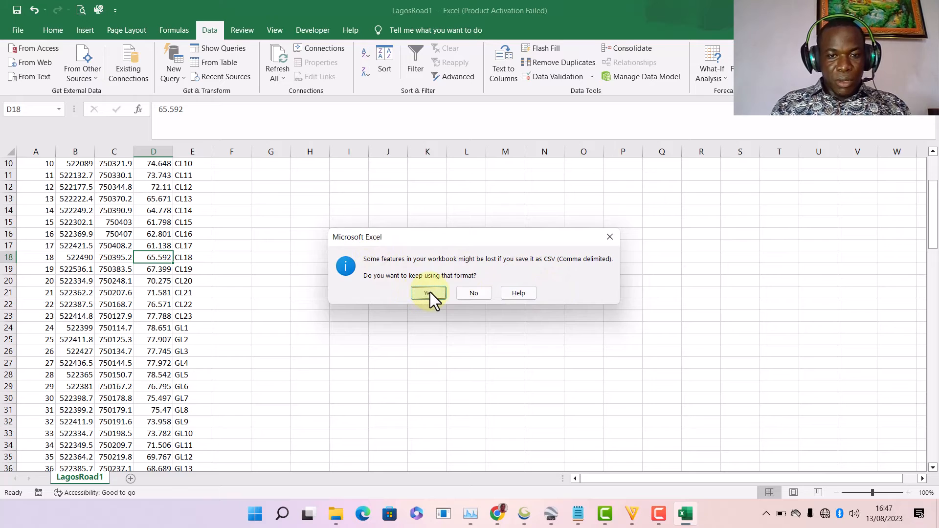
{"action": "left_click", "coordinate": [430, 293]}
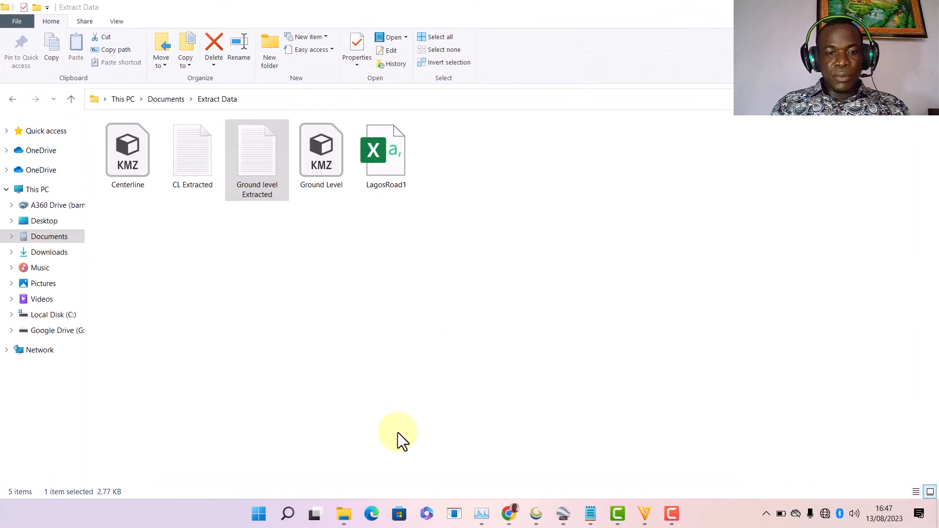
Step: Check in File Explorer that the LagosRoad1 file is in the Extract Data folder
{"action": "left_click", "coordinate": [352, 520]}
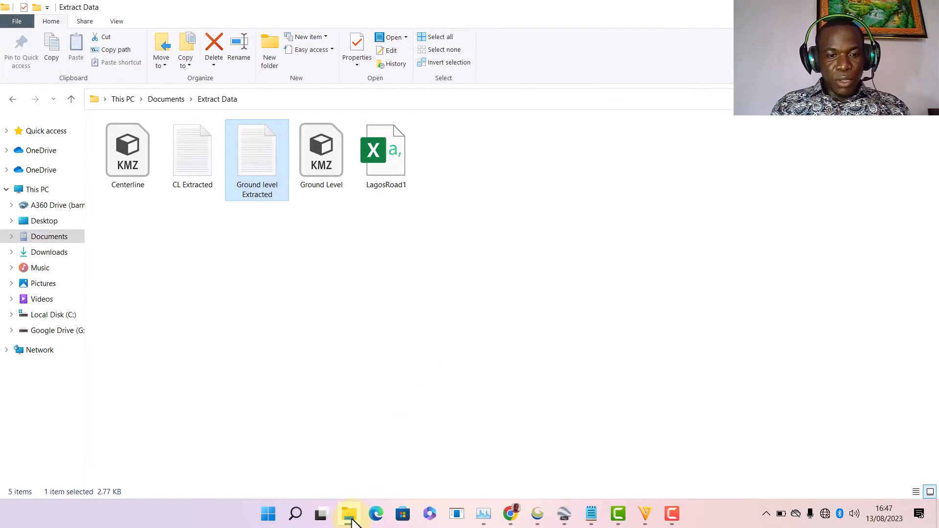
{"action": "left_click", "coordinate": [377, 258]}
{"action": "left_click", "coordinate": [389, 154]}
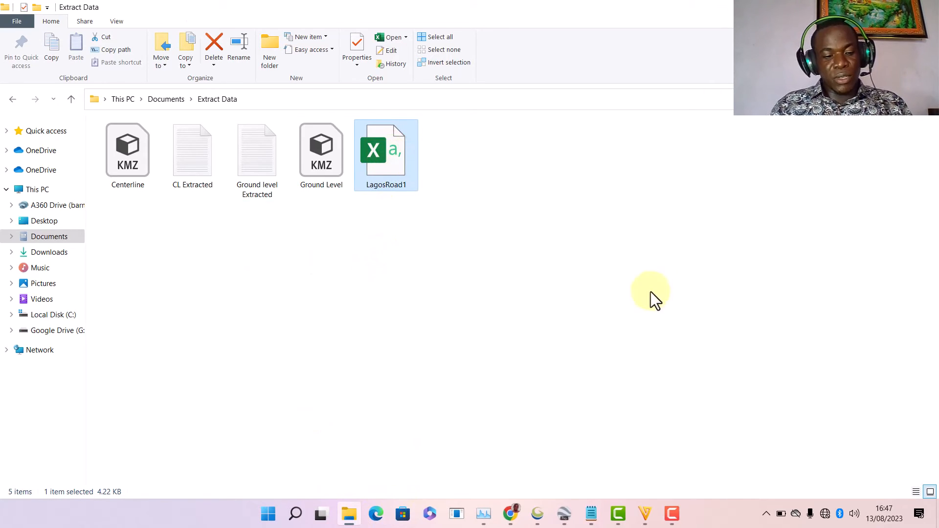
Step: Search the installed programs for civil and launch Civil 3D 2023 Metric
{"action": "key", "text": "super"}
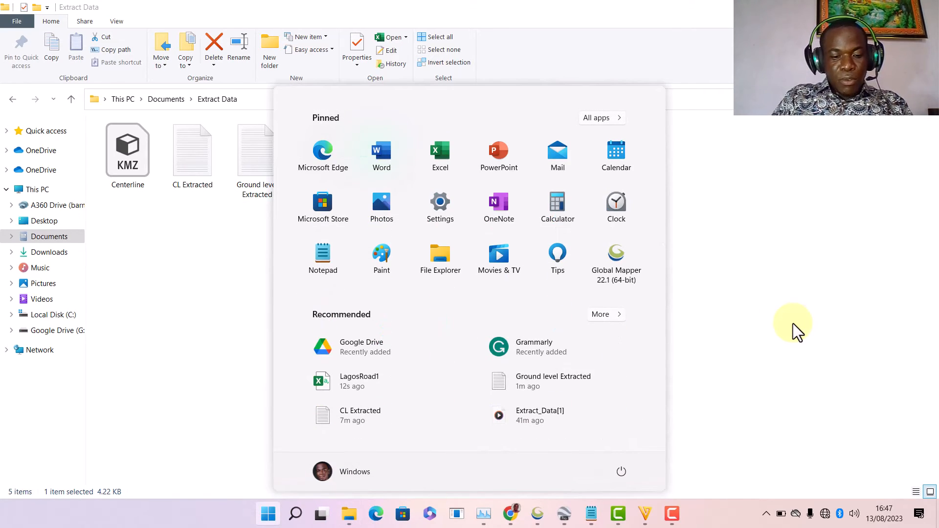
{"action": "type", "text": "clvil"}
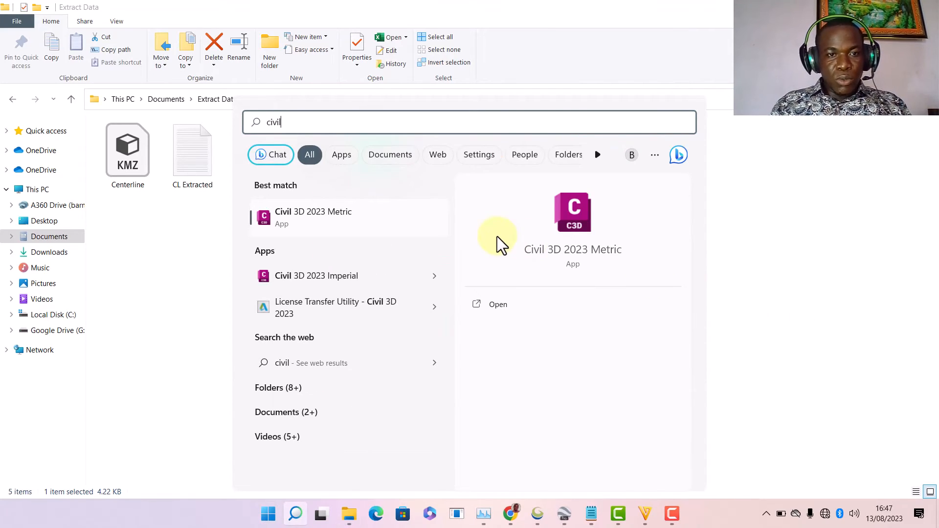
{"action": "left_click", "coordinate": [575, 215]}
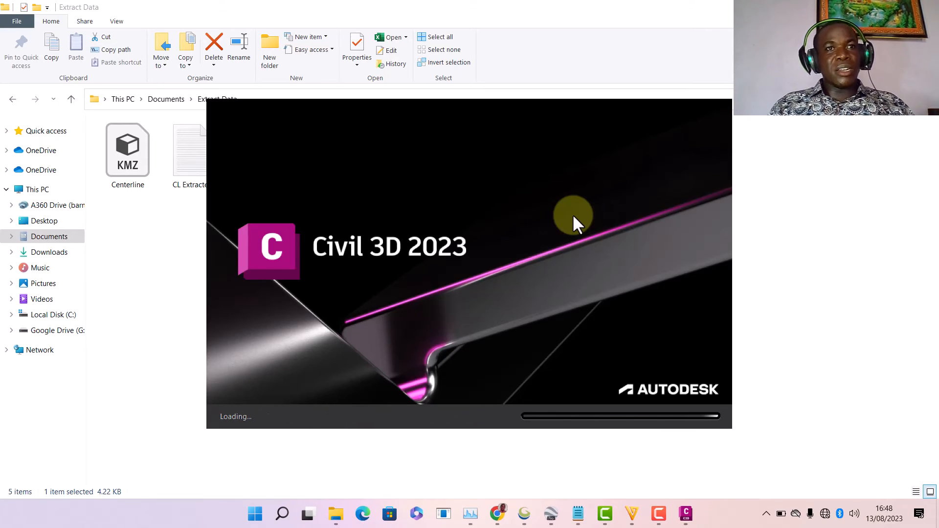
Step: Switch to Chrome and look through the image results for survey benchmarks, examining the carved marks and survey discs
{"action": "left_click", "coordinate": [497, 514]}
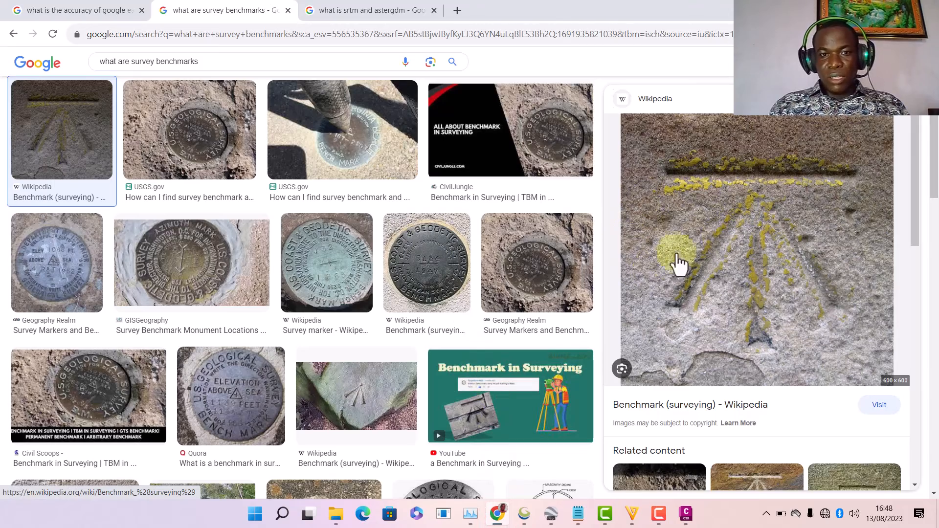
{"action": "scroll", "coordinate": [360, 189], "scroll_direction": "up", "scroll_amount": 2}
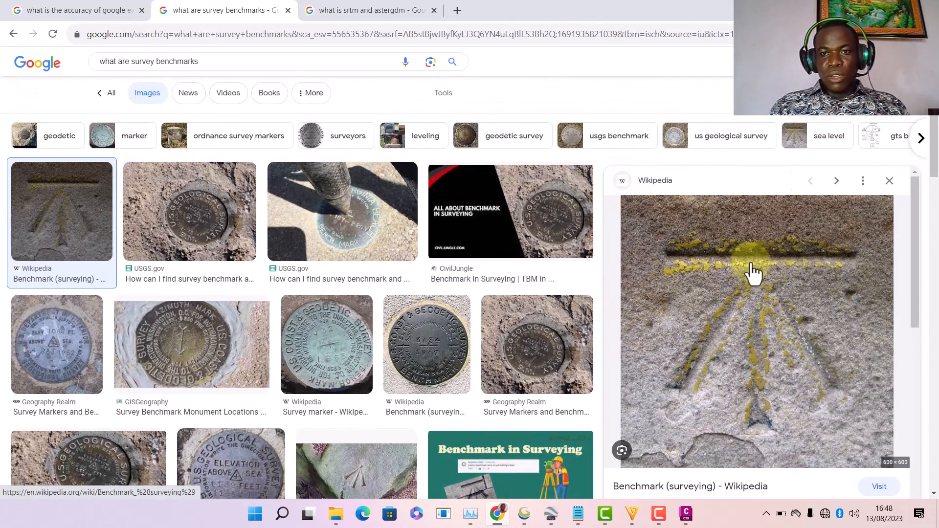
{"action": "scroll", "coordinate": [780, 283], "scroll_direction": "down", "scroll_amount": 5}
{"action": "scroll", "coordinate": [301, 316], "scroll_direction": "down", "scroll_amount": 3}
{"action": "scroll", "coordinate": [299, 323], "scroll_direction": "down", "scroll_amount": 3}
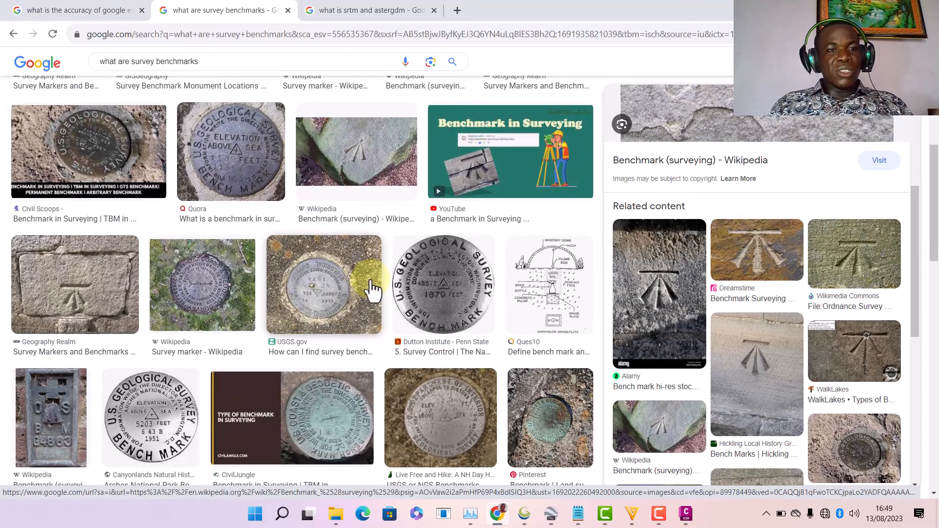
{"action": "scroll", "coordinate": [373, 291], "scroll_direction": "up", "scroll_amount": 2}
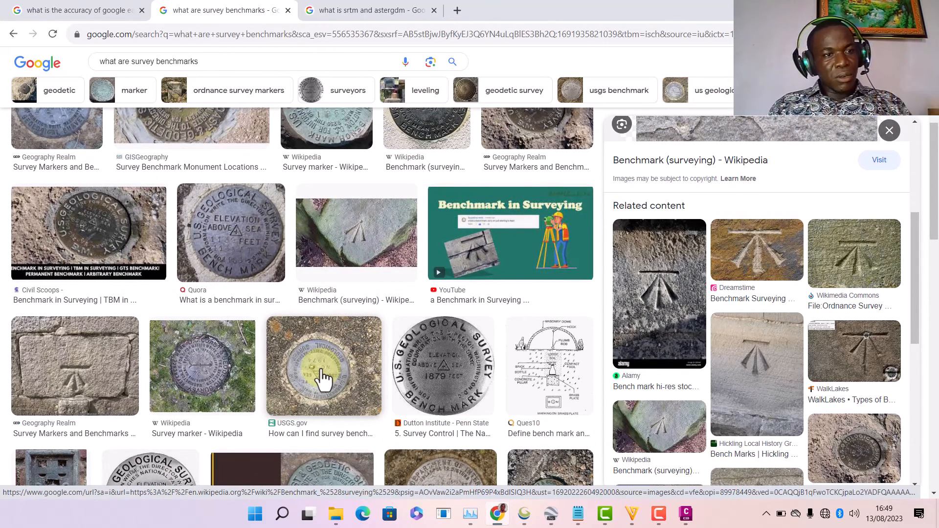
{"action": "left_click", "coordinate": [869, 9]}
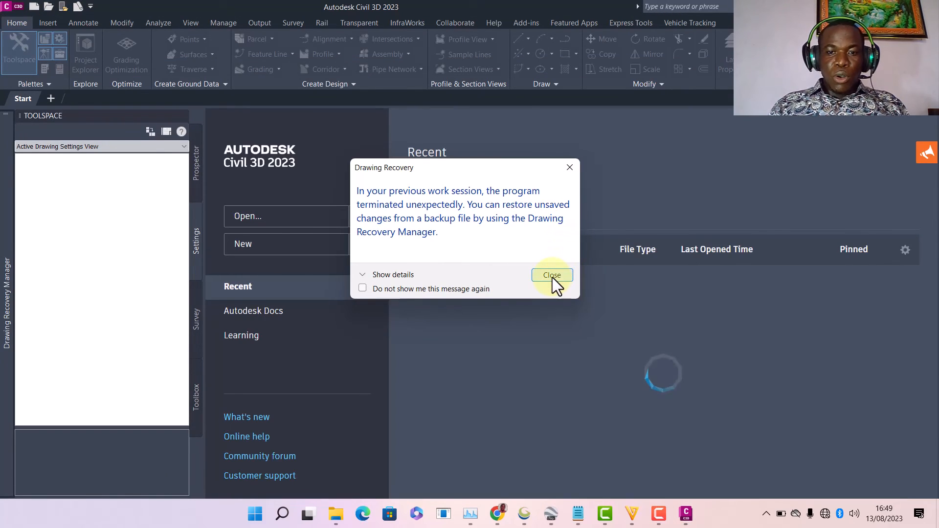
Step: In Civil 3D, dismiss the Drawing Recovery message, start a new drawing and show its Prospector tree
{"action": "left_click", "coordinate": [552, 276]}
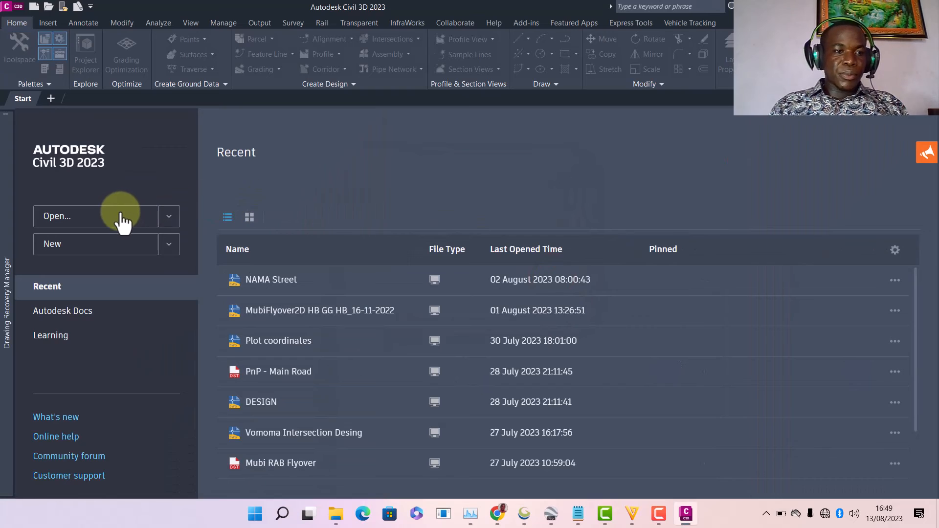
{"action": "left_click", "coordinate": [64, 244]}
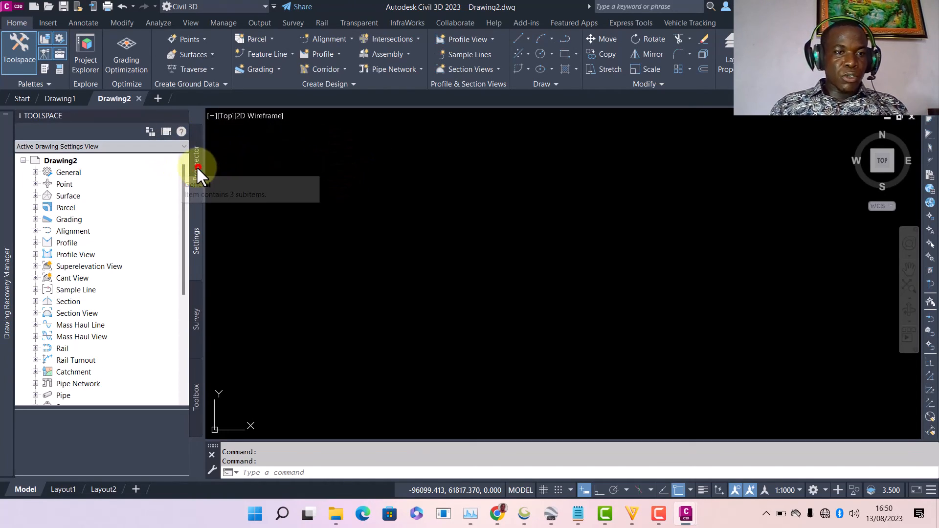
{"action": "left_click", "coordinate": [196, 166]}
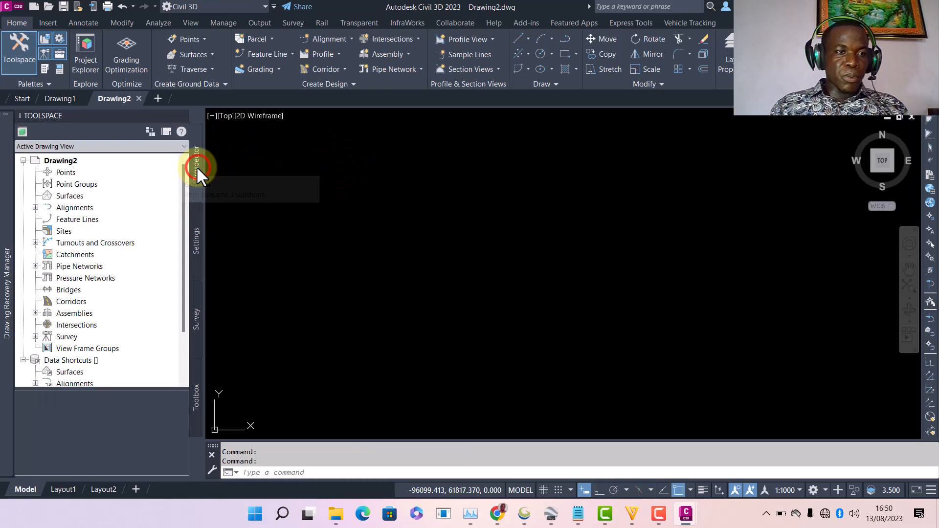
Step: Start a point import for the new drawing with LagosRoad1.csv from the Extract Data folder under Documents as the source file
{"action": "right_click", "coordinate": [66, 171]}
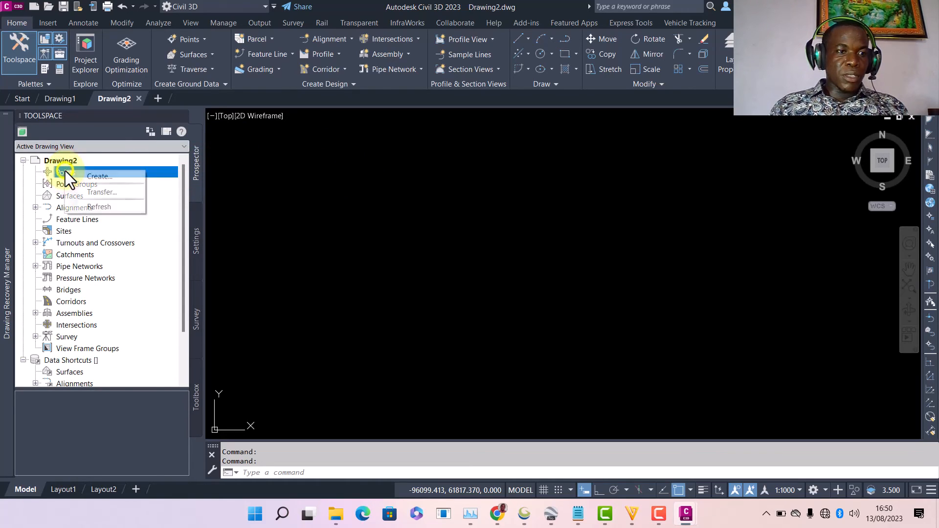
{"action": "left_click", "coordinate": [116, 177]}
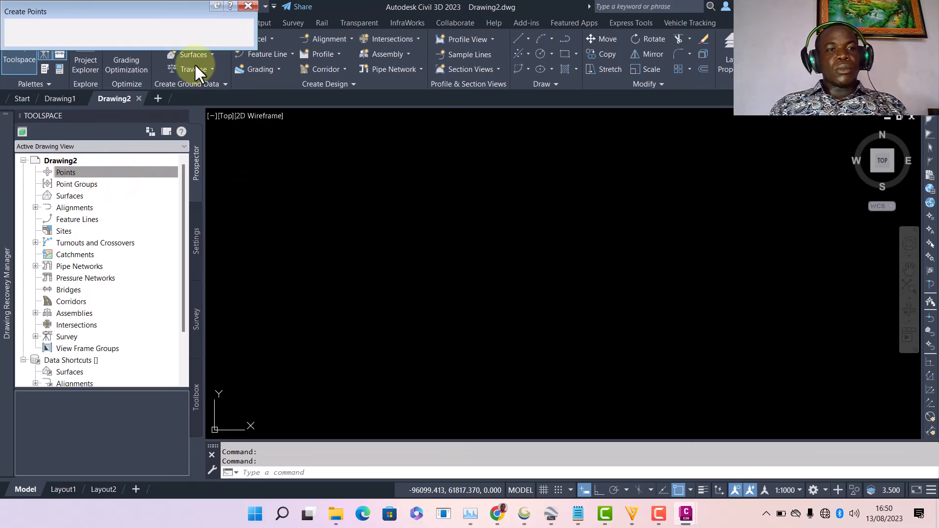
{"action": "left_click_drag", "start_coordinate": [146, 12], "coordinate": [209, 88]}
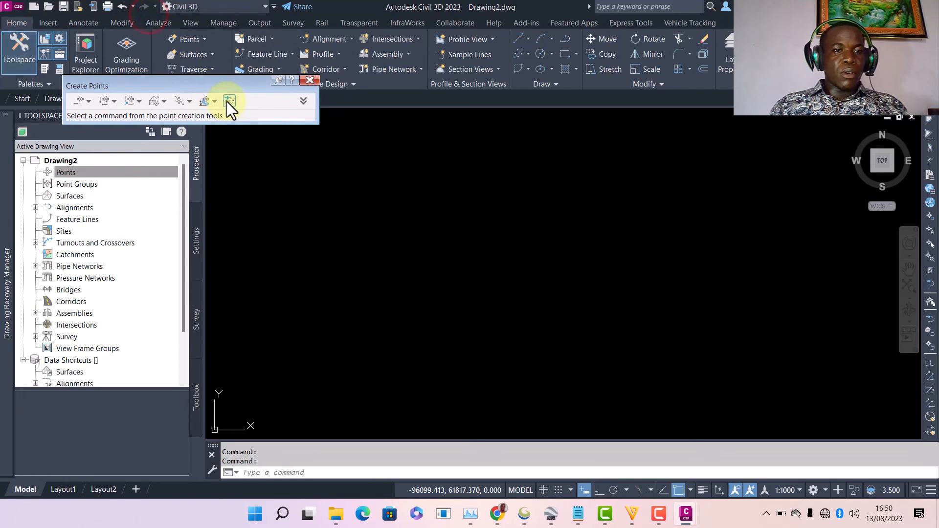
{"action": "left_click", "coordinate": [228, 101]}
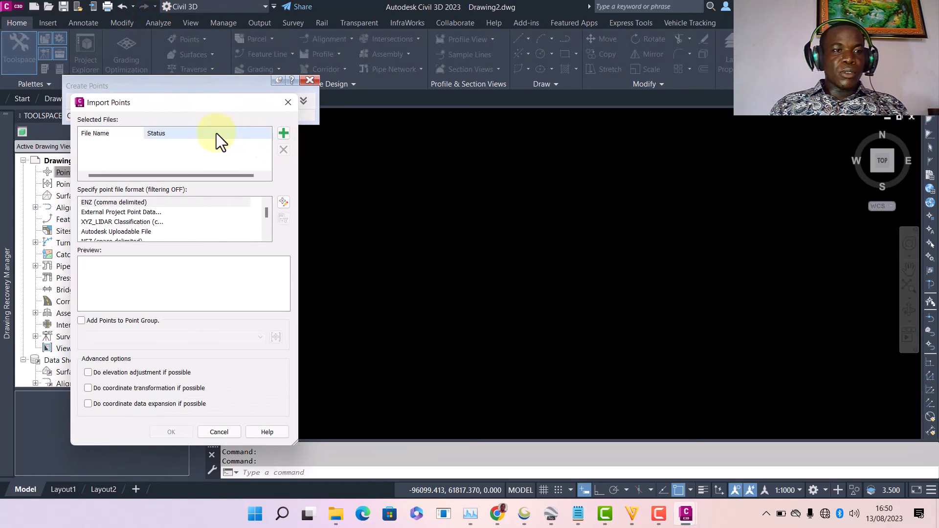
{"action": "left_click", "coordinate": [282, 133]}
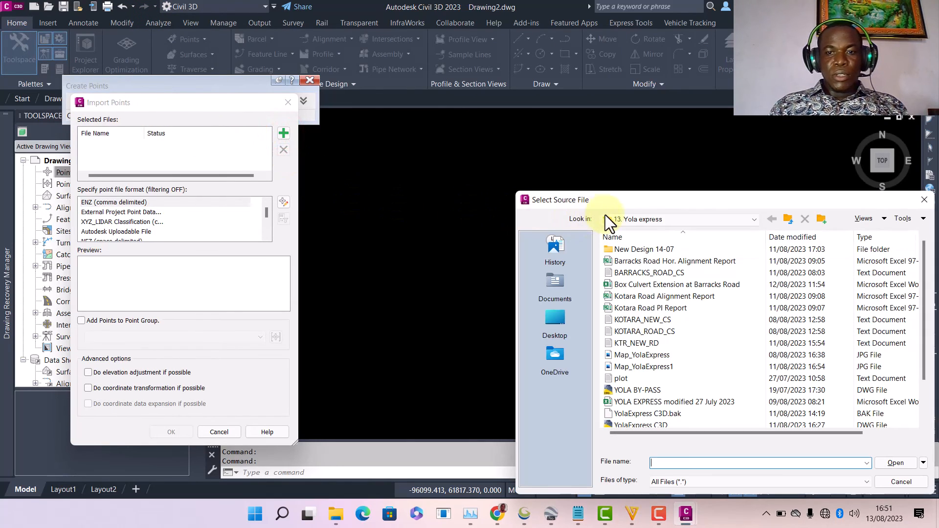
{"action": "left_click_drag", "start_coordinate": [644, 202], "coordinate": [527, 117]}
{"action": "left_click", "coordinate": [440, 199]}
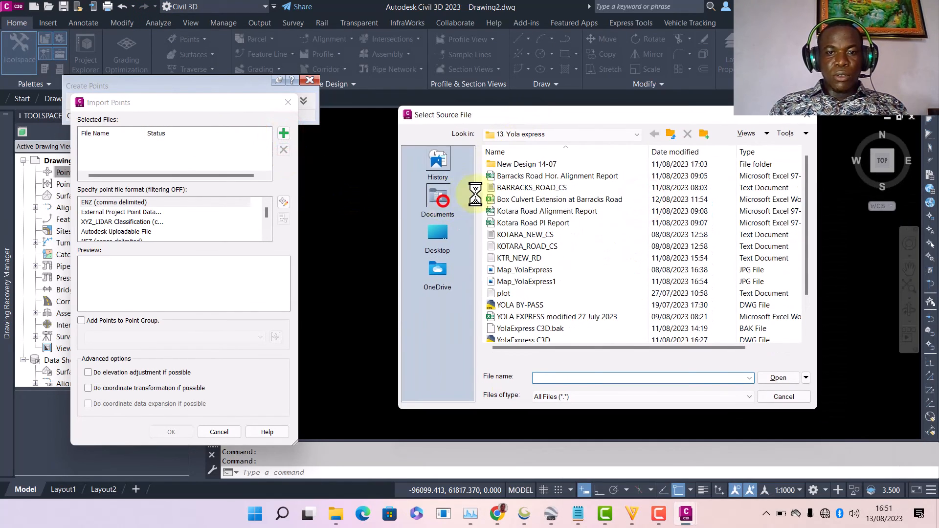
{"action": "left_click", "coordinate": [517, 166]}
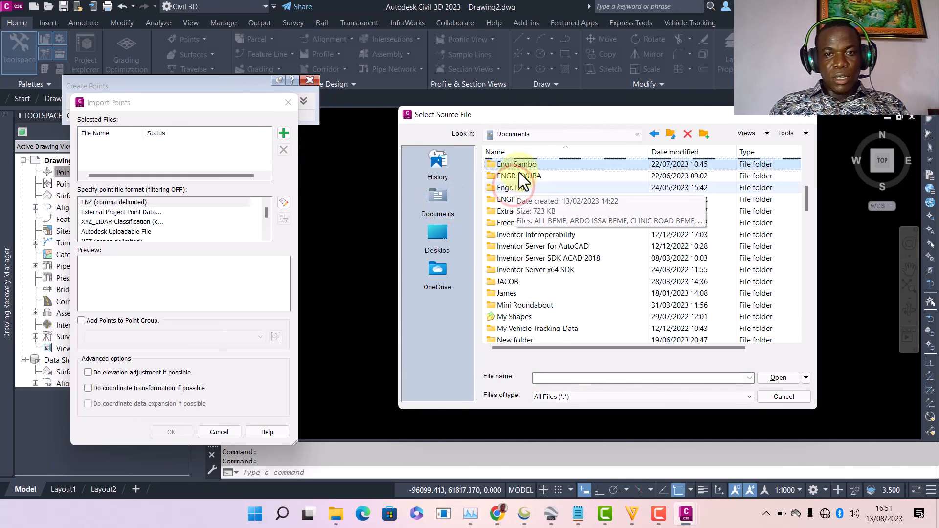
{"action": "scroll", "coordinate": [526, 195], "scroll_direction": "up", "scroll_amount": 3}
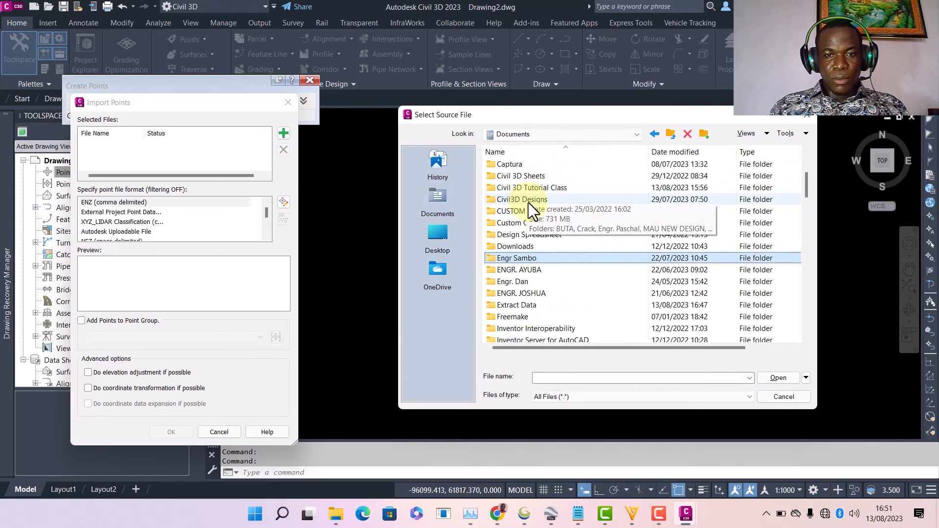
{"action": "left_click", "coordinate": [531, 305]}
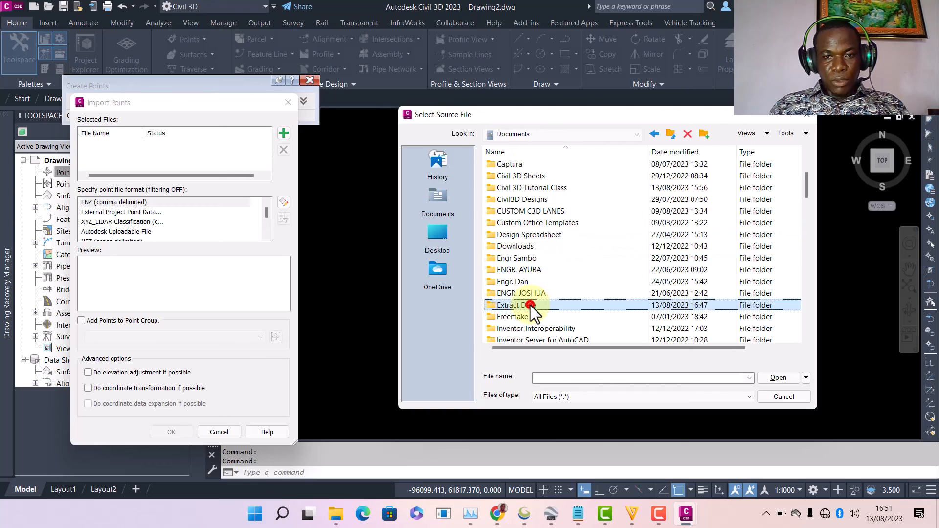
{"action": "double_click", "coordinate": [531, 306]}
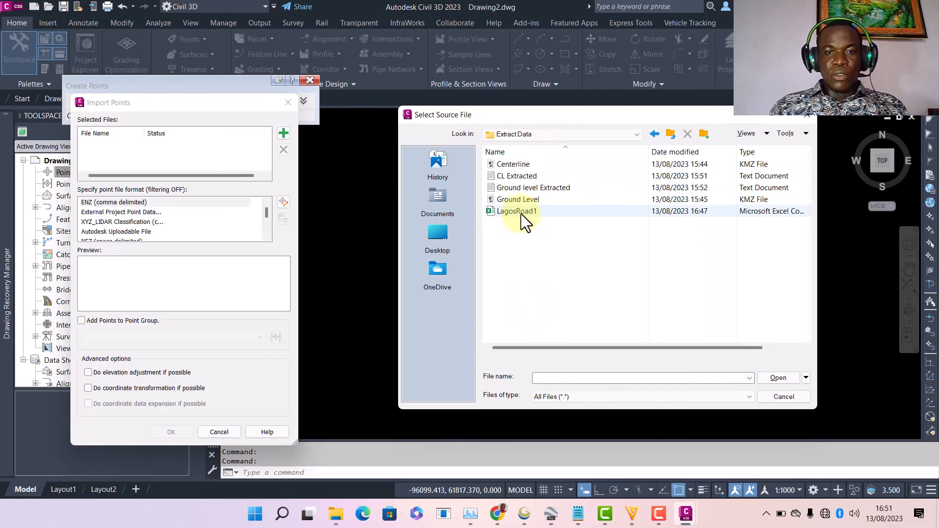
{"action": "double_click", "coordinate": [521, 213]}
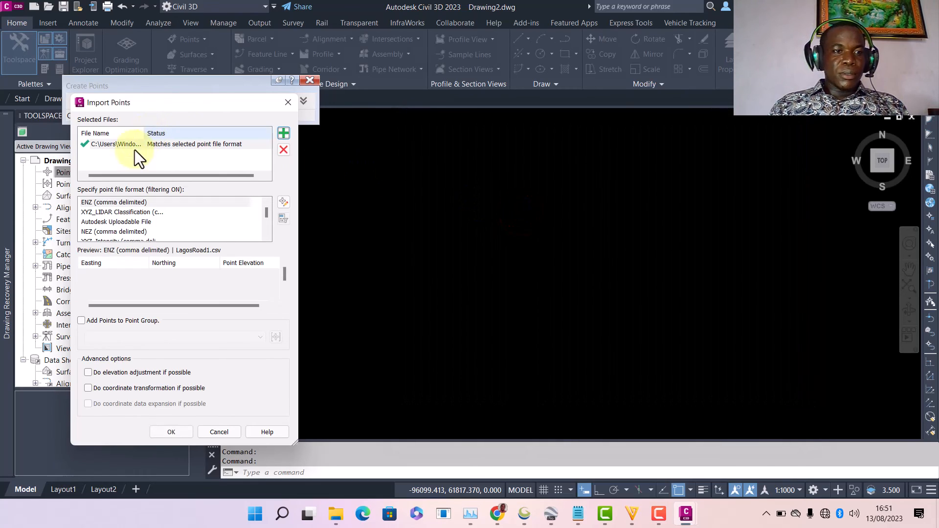
Step: Import the LagosRoad1.csv points using the PENZD (comma delimited) format and close the Create Points tools
{"action": "scroll", "coordinate": [112, 221], "scroll_direction": "down", "scroll_amount": 1}
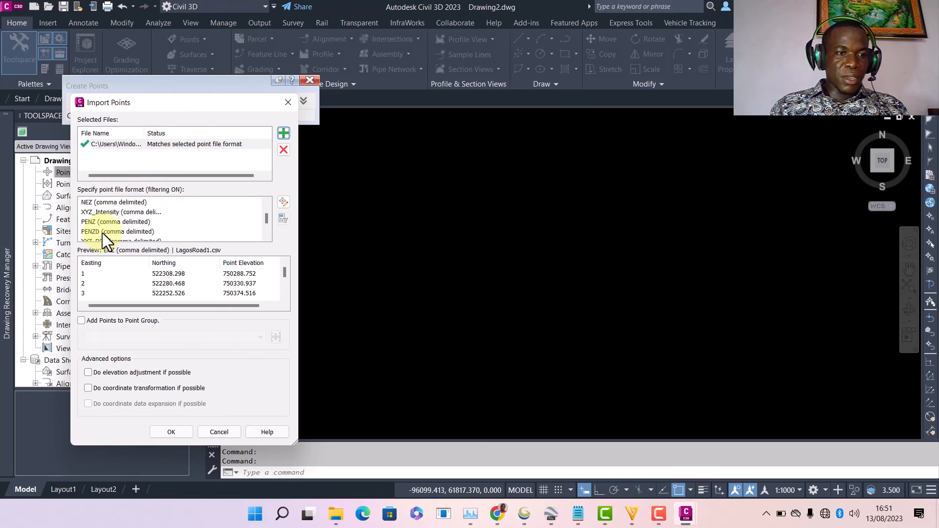
{"action": "left_click", "coordinate": [102, 232]}
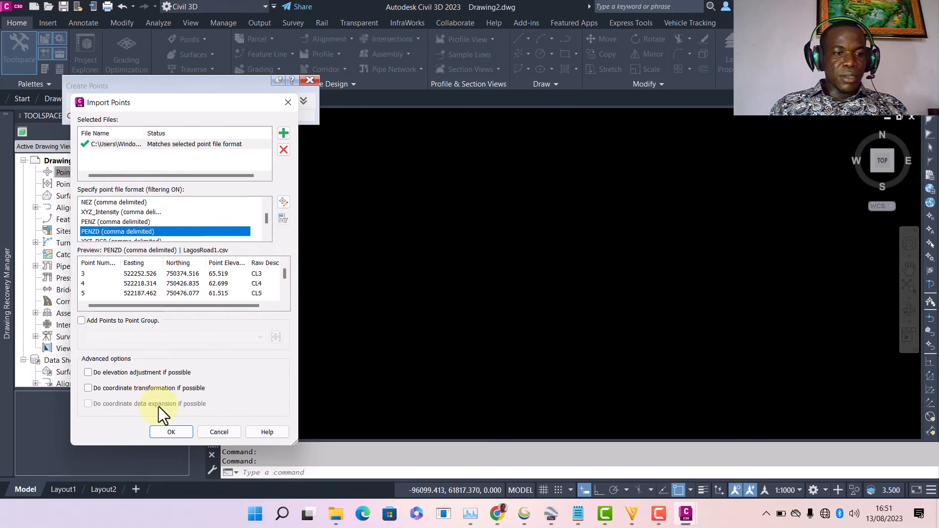
{"action": "left_click", "coordinate": [171, 431]}
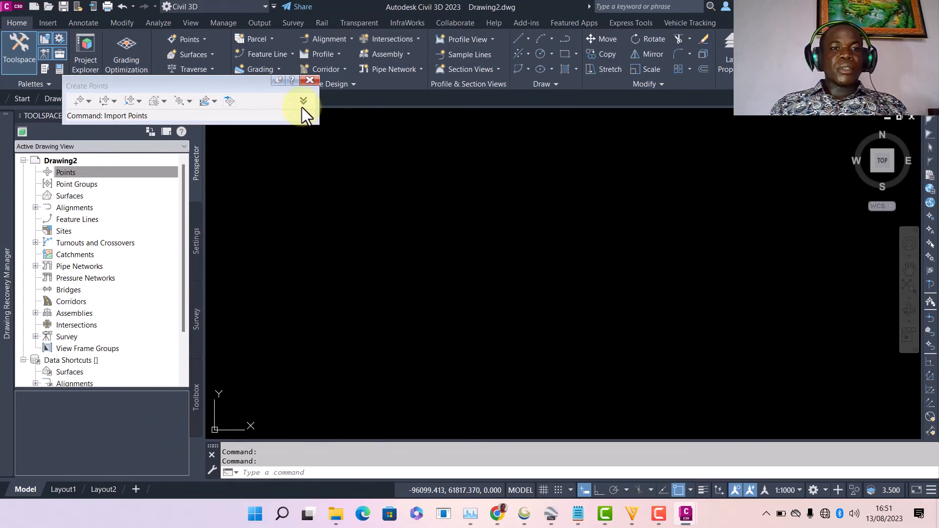
{"action": "left_click", "coordinate": [309, 80]}
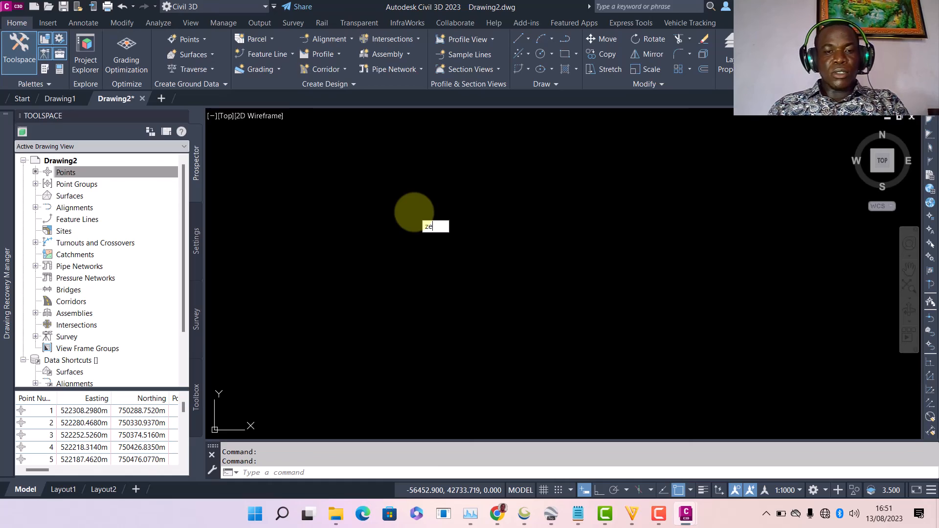
Step: Zoom to the drawing extents to examine the imported points, and return to Drawing2.dwg in Civil 3D from the Extract Data folder
{"action": "key", "text": "Return"}
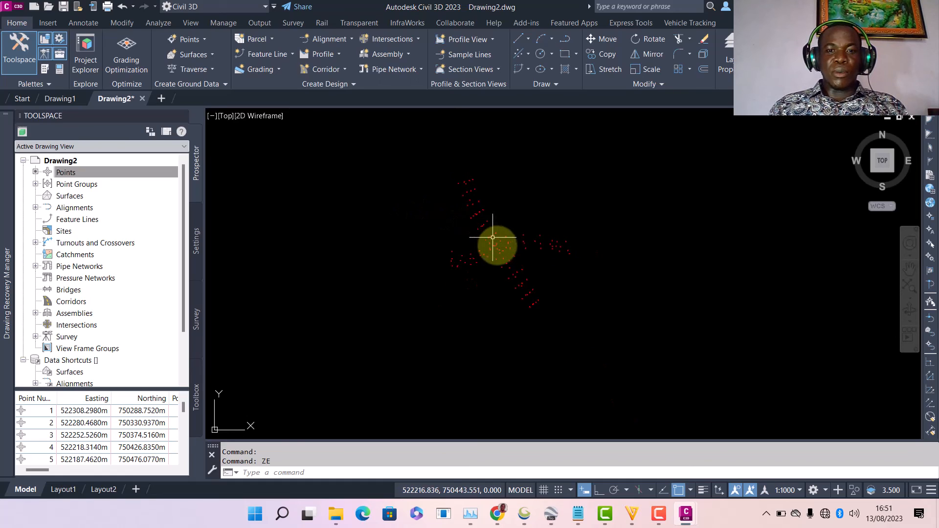
{"action": "scroll", "coordinate": [498, 247], "scroll_direction": "up", "scroll_amount": 5}
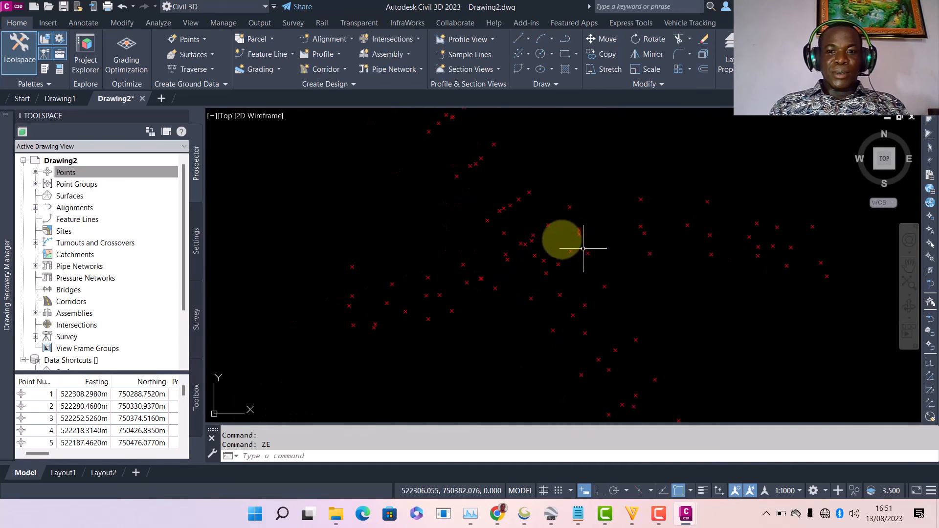
{"action": "scroll", "coordinate": [515, 234], "scroll_direction": "down", "scroll_amount": 5}
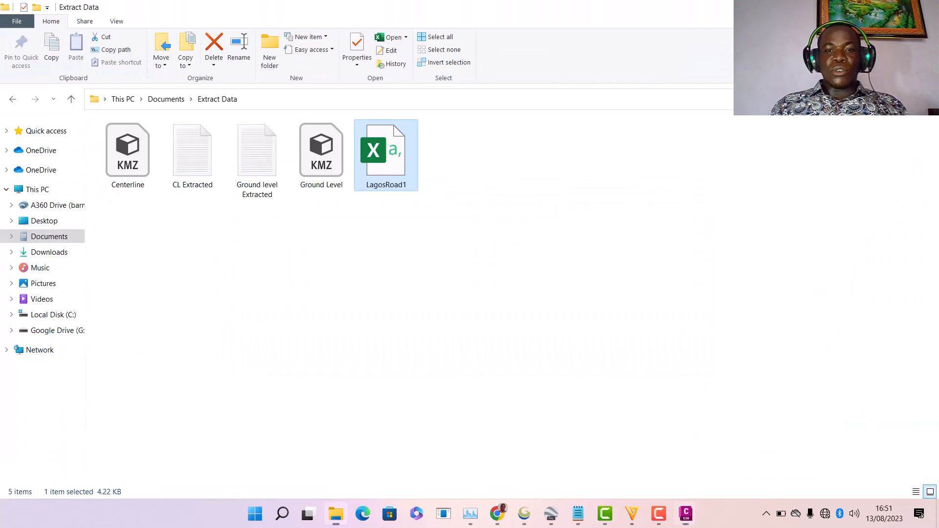
{"action": "mouse_move", "coordinate": [693, 525]}
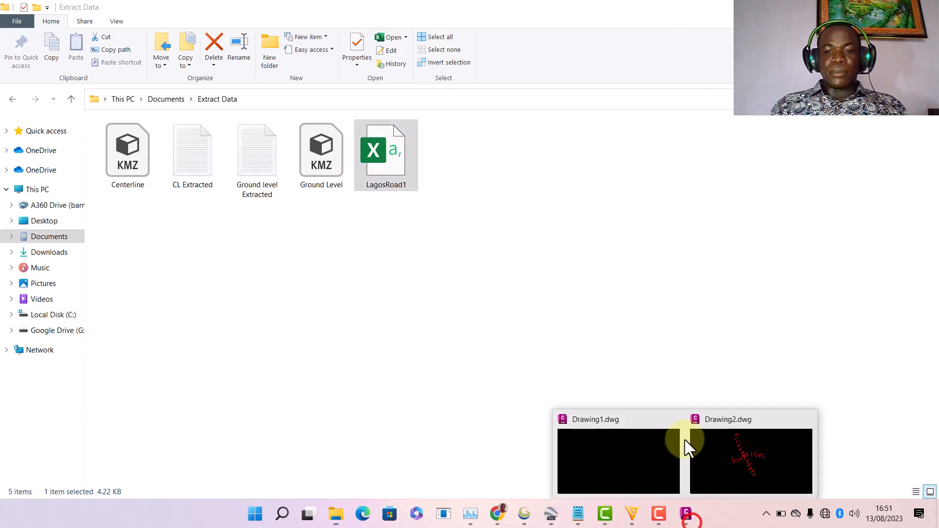
{"action": "left_click", "coordinate": [729, 457]}
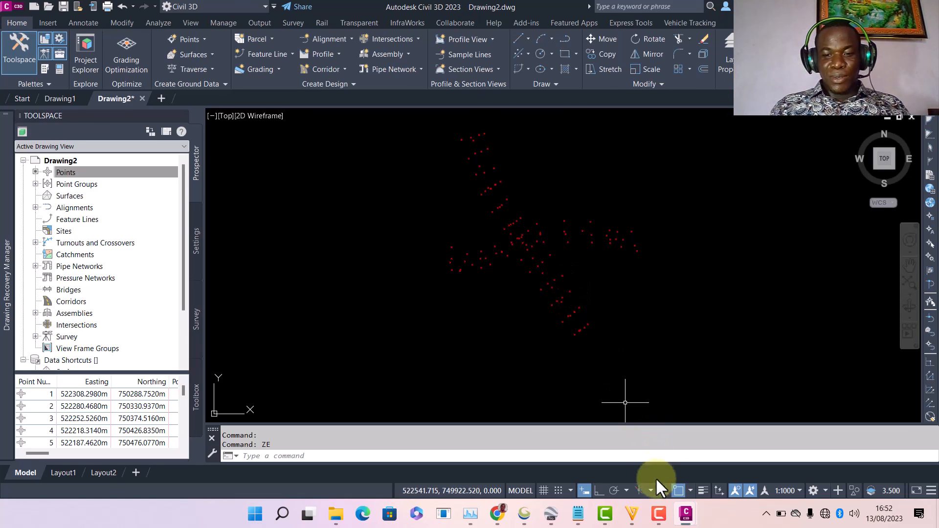
{"action": "left_click", "coordinate": [659, 514]}
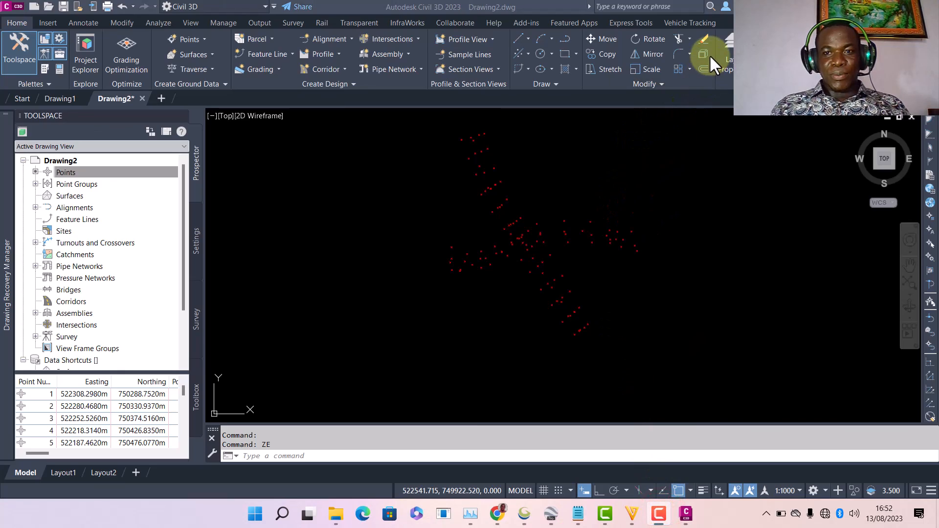